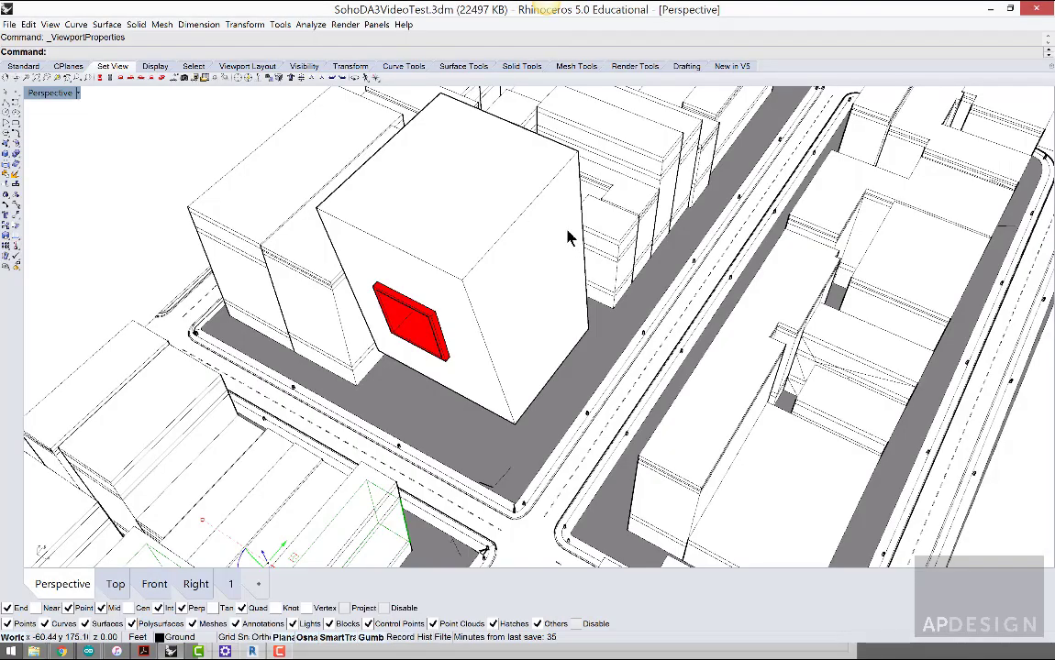
# Step: Inspect the Perspective viewport's projection and camera lens length in its viewport properties
pyautogui.keyDown('shift'); pyautogui.moveTo(560, 278); pyautogui.dragTo(565, 231, button='right'); pyautogui.keyUp('shift')
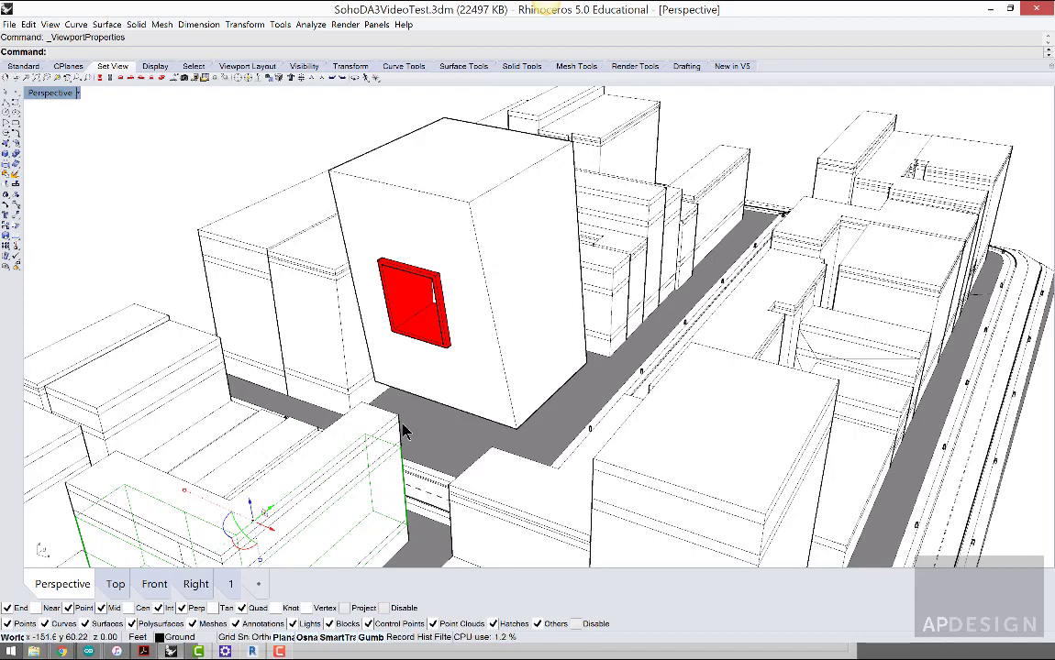
pyautogui.click(78, 93)
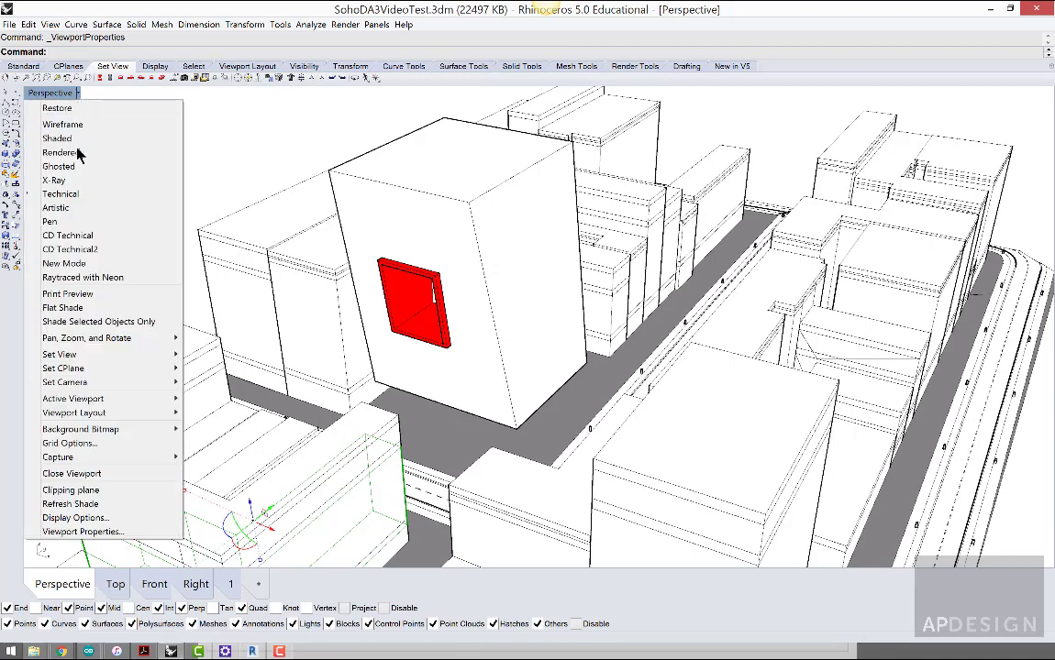
pyautogui.click(81, 532)
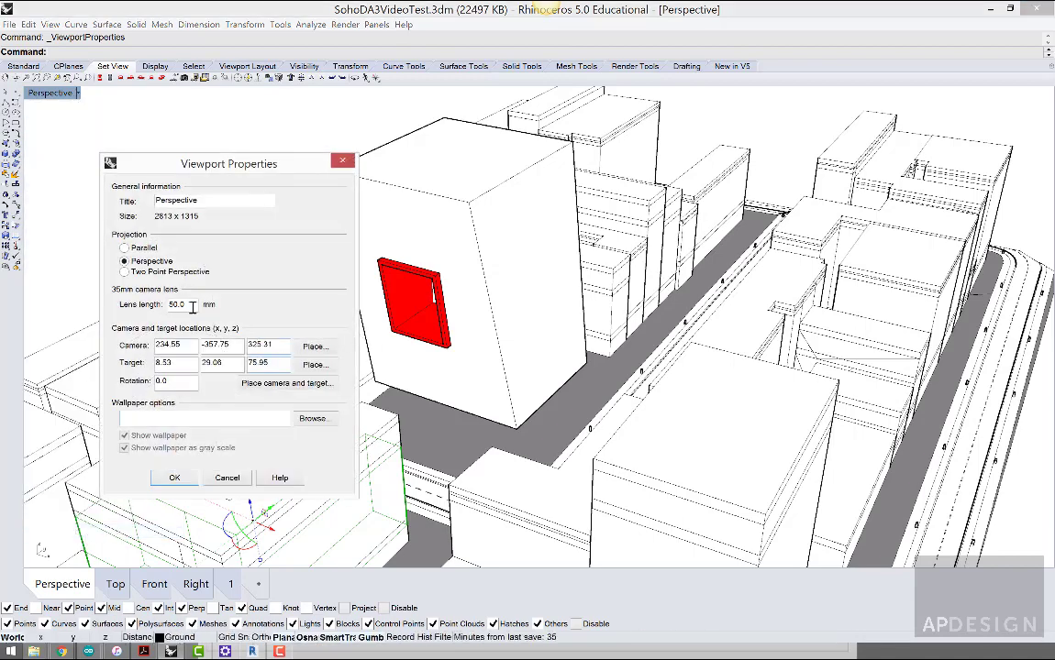
pyautogui.click(175, 478)
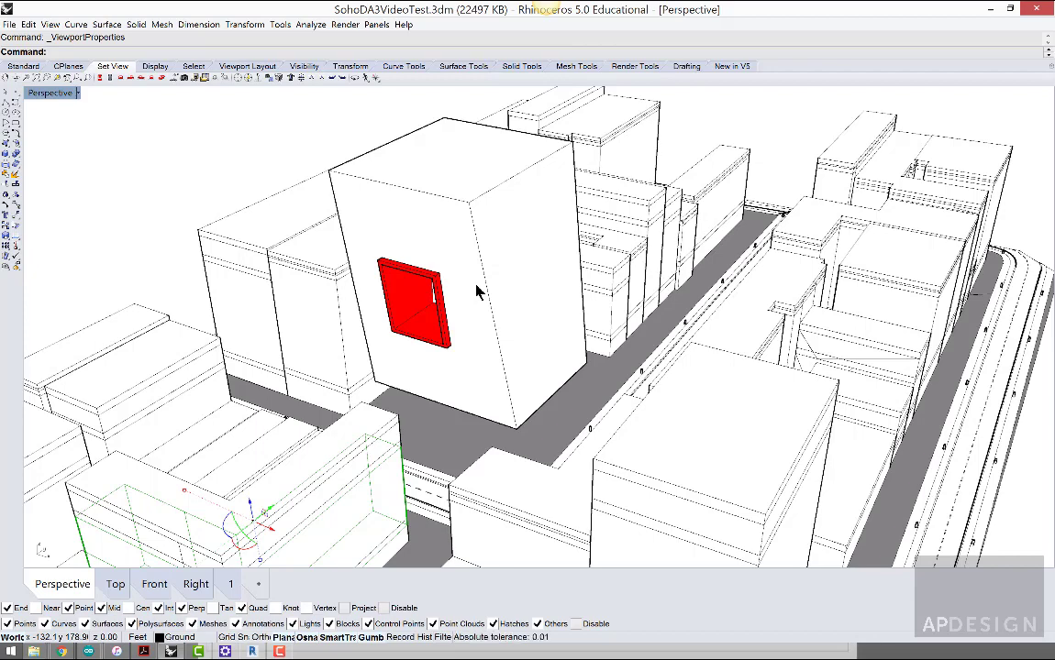
# Step: Lower the perspective view to street level, looking along the road past the building with the red window frame
pyautogui.moveTo(467, 297); pyautogui.dragTo(498, 252, button='right')
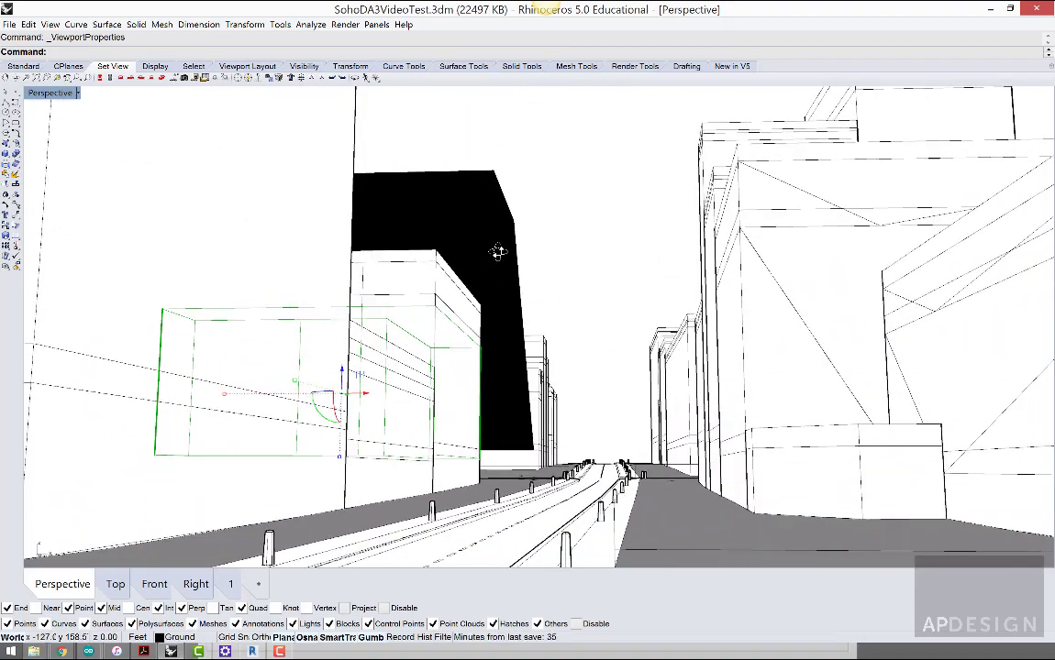
pyautogui.scroll(2, 658, 478)
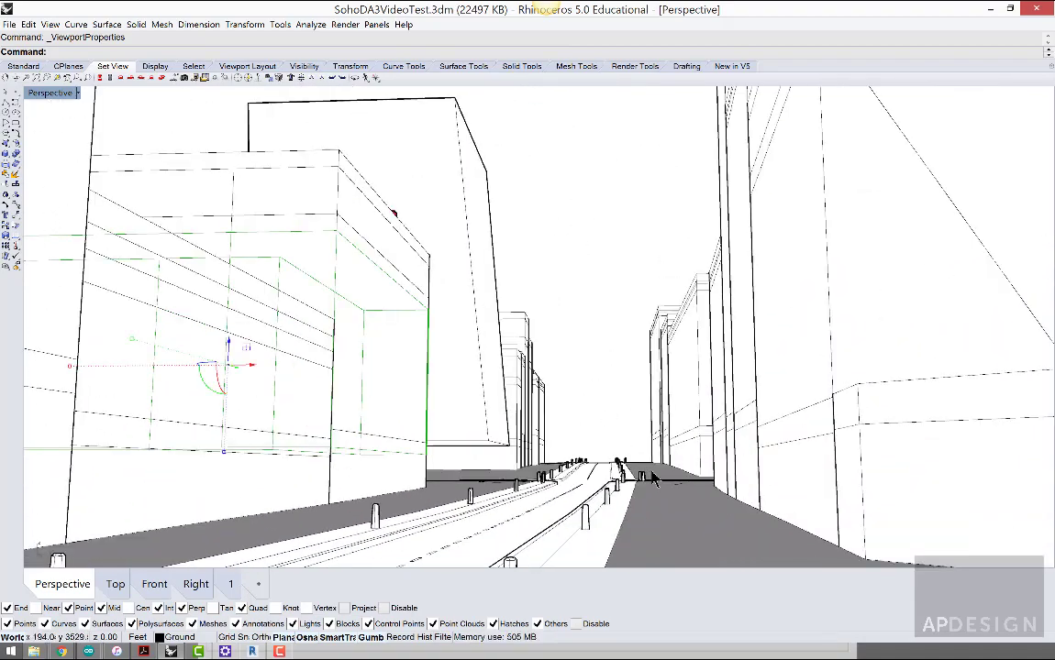
pyautogui.scroll(3, 653, 478)
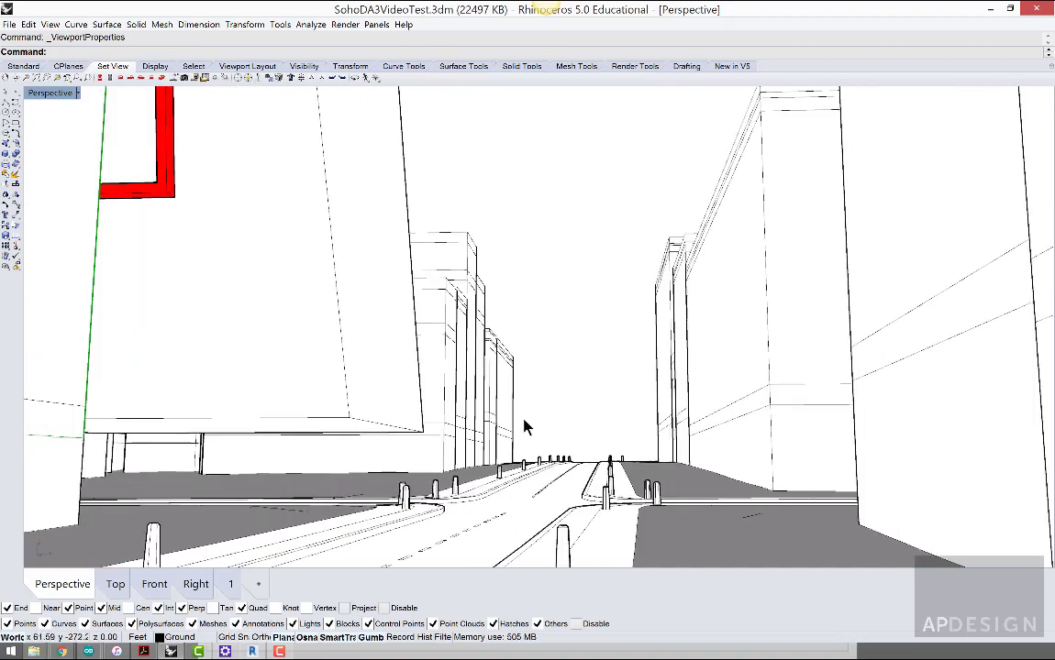
pyautogui.moveTo(524, 420); pyautogui.dragTo(515, 424, button='right')
pyautogui.keyDown('shift'); pyautogui.moveTo(383, 399); pyautogui.dragTo(463, 342, button='right'); pyautogui.keyUp('shift')
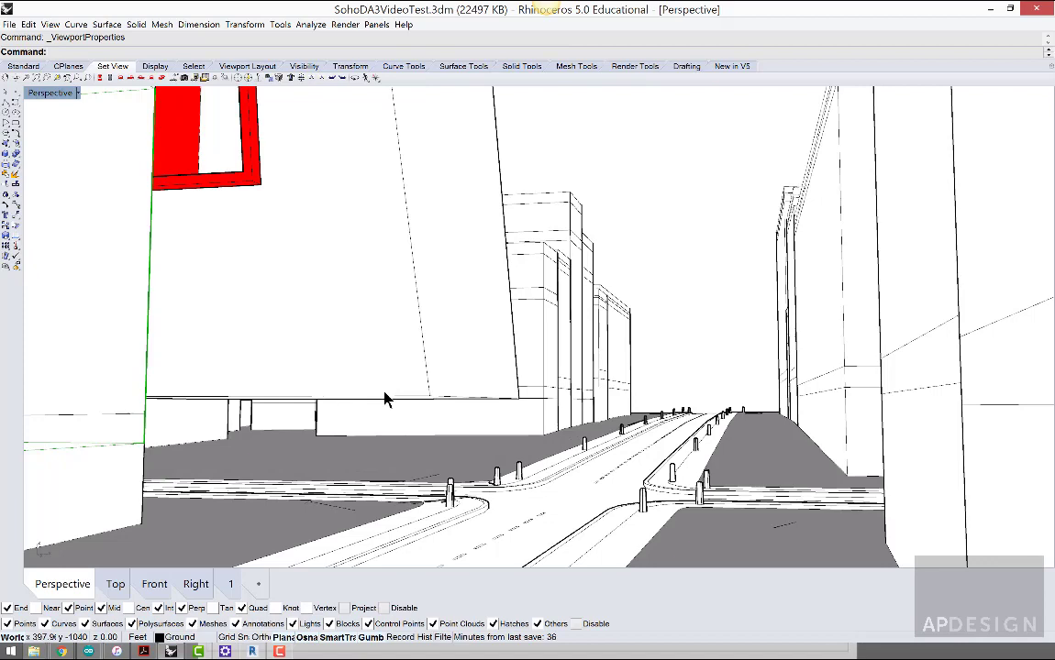
pyautogui.keyDown('shift'); pyautogui.moveTo(385, 400); pyautogui.dragTo(407, 383, button='right'); pyautogui.keyUp('shift')
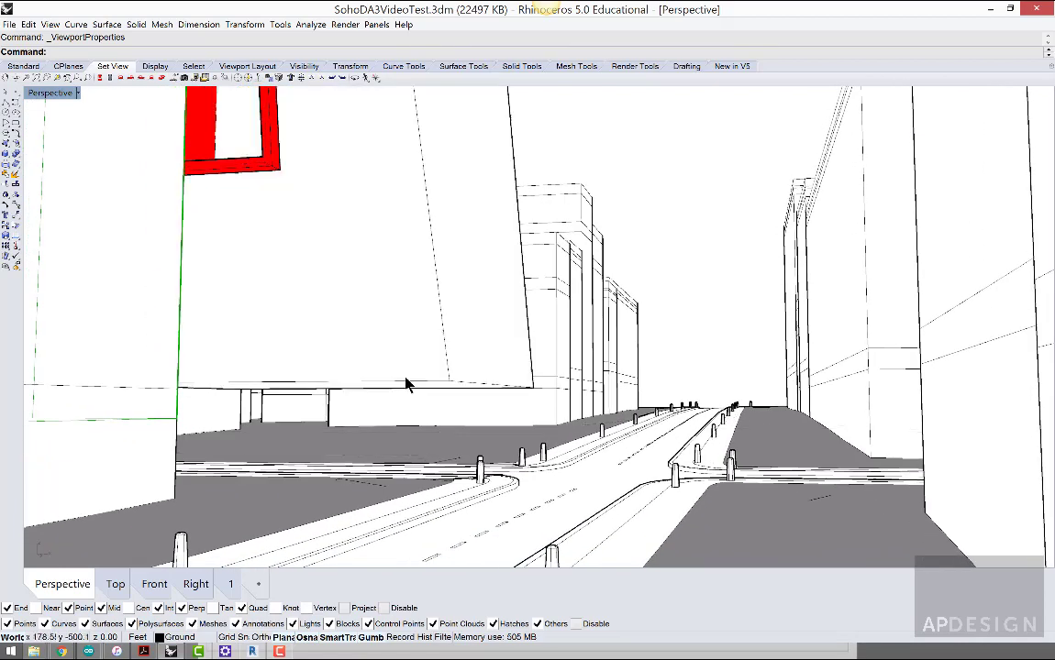
# Step: Set the Perspective viewport's camera lens length to 18 mm
pyautogui.click(77, 94)
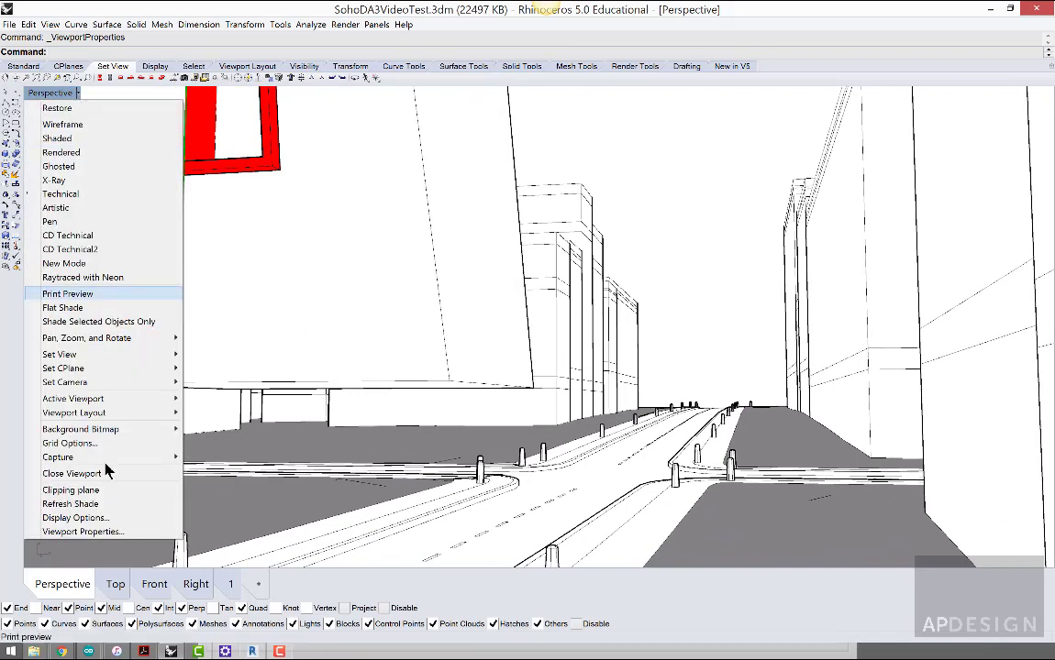
pyautogui.click(115, 534)
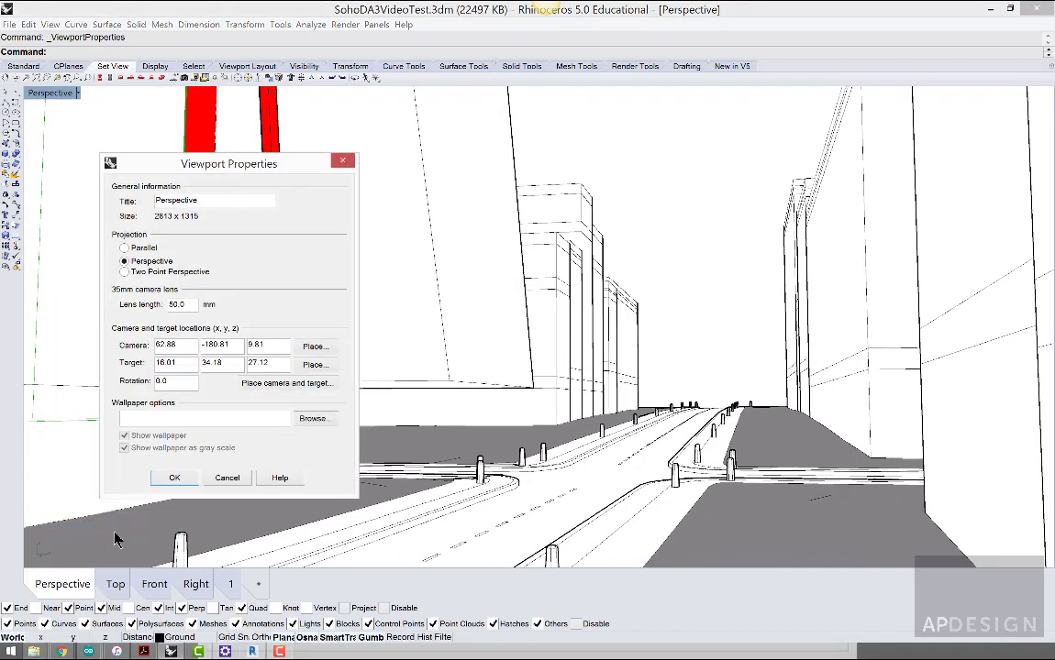
pyautogui.moveTo(193, 303); pyautogui.dragTo(144, 306)
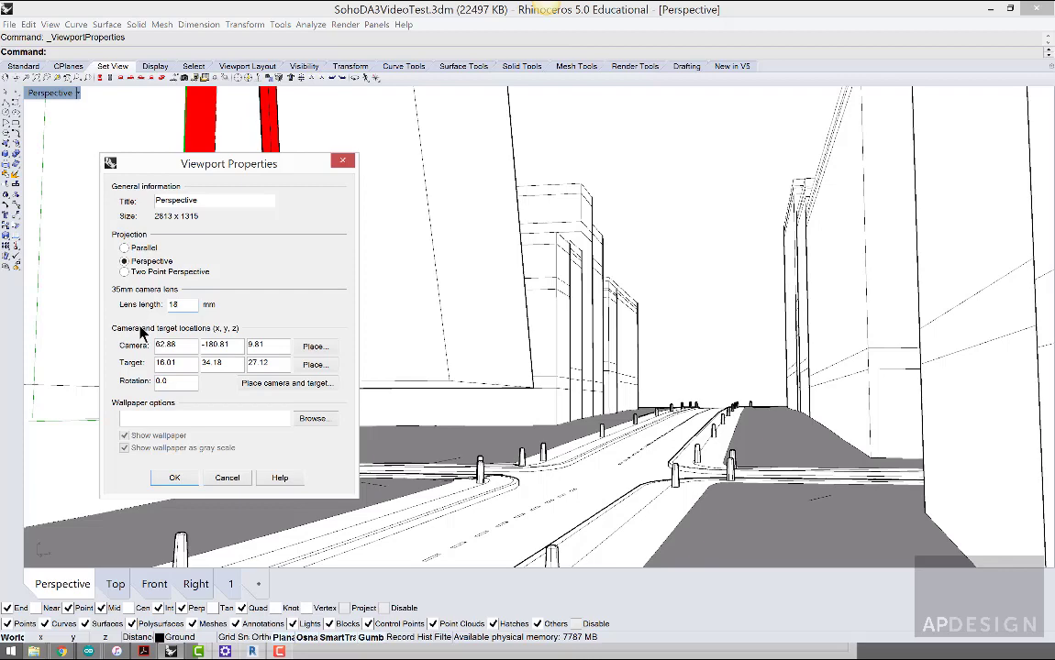
pyautogui.click(186, 484)
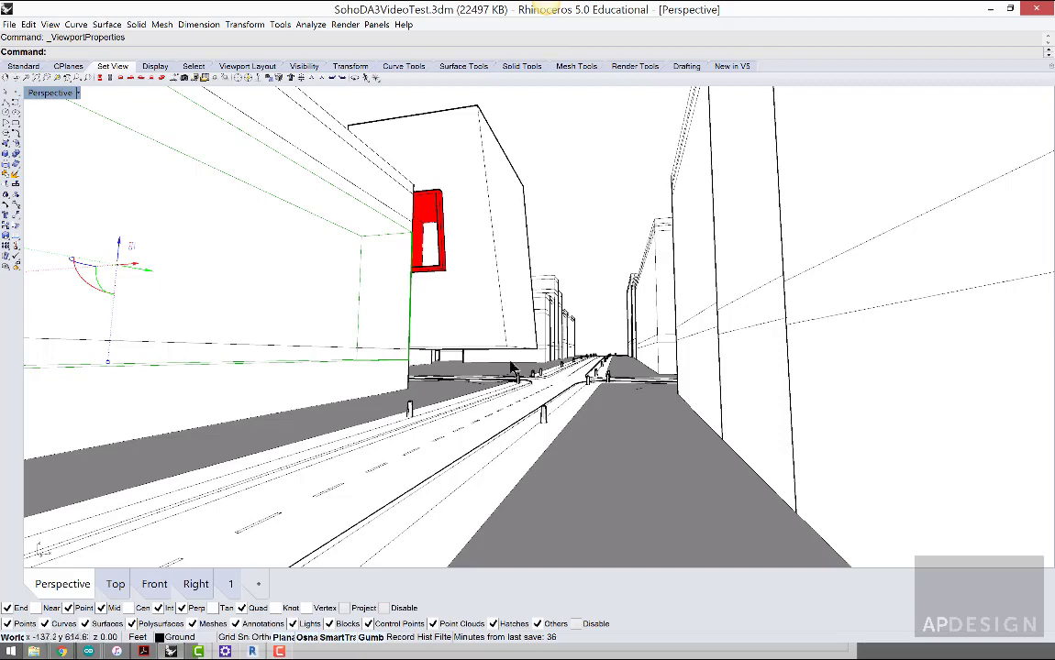
# Step: Move the street-level perspective closer to the intersection to frame the building with the red window, leaving nothing selected
pyautogui.scroll(2, 558, 367)
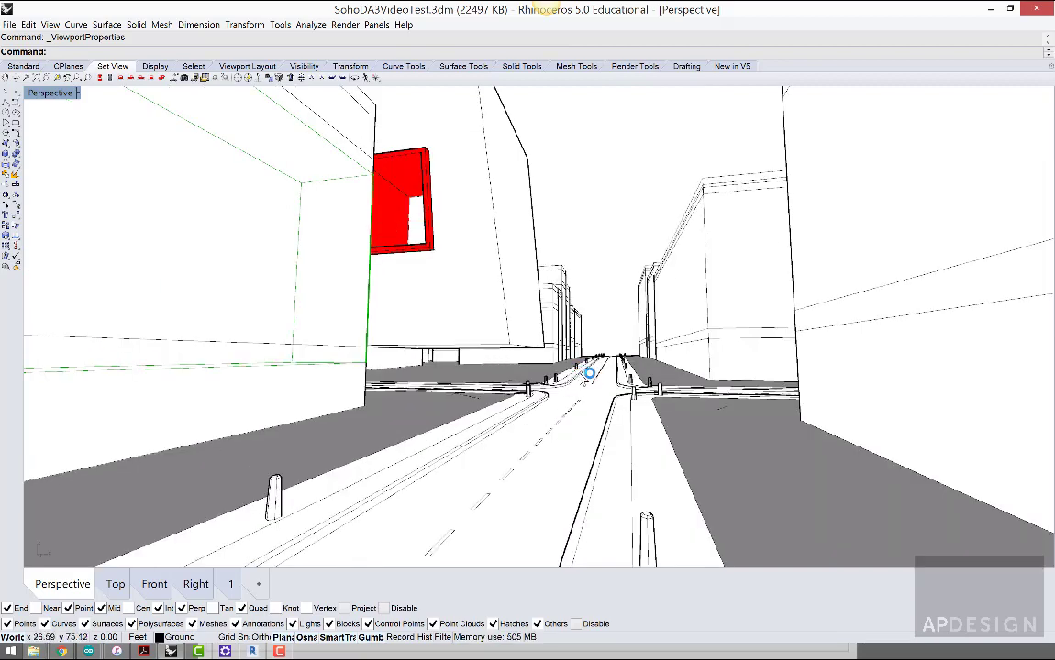
pyautogui.scroll(4, 563, 365)
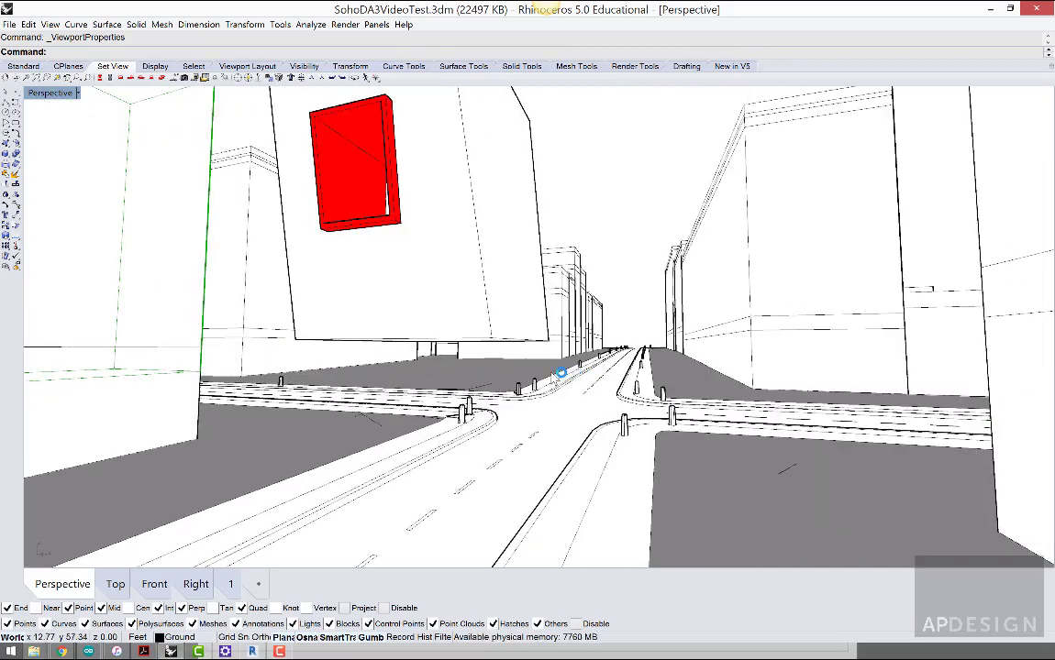
pyautogui.moveTo(560, 370); pyautogui.dragTo(538, 357, button='right')
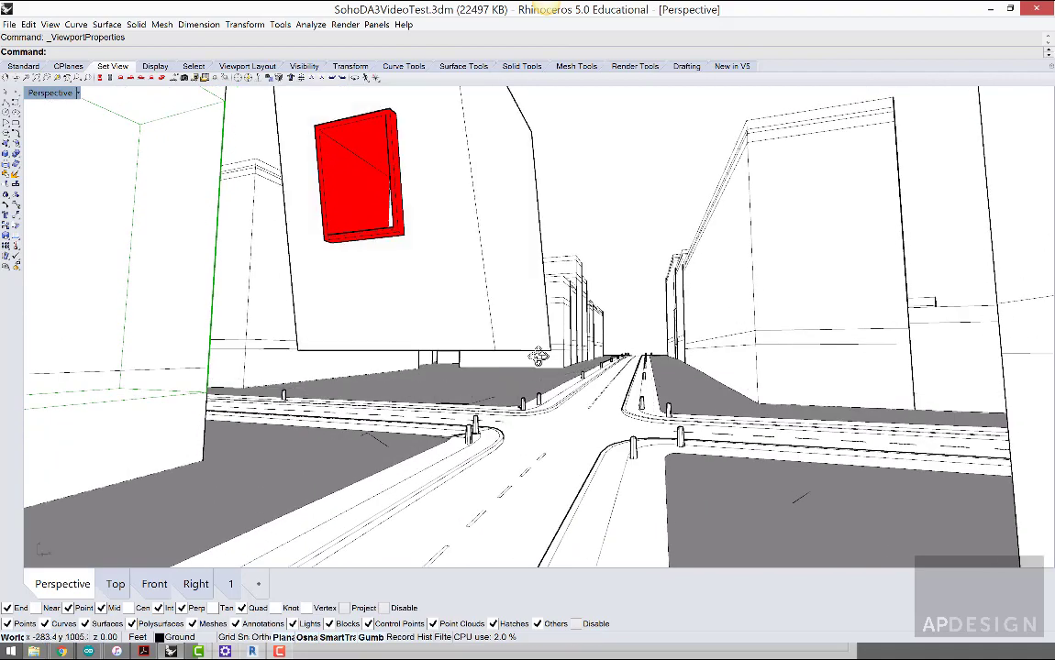
pyautogui.keyDown('shift'); pyautogui.moveTo(548, 403); pyautogui.dragTo(543, 385, button='right'); pyautogui.keyUp('shift')
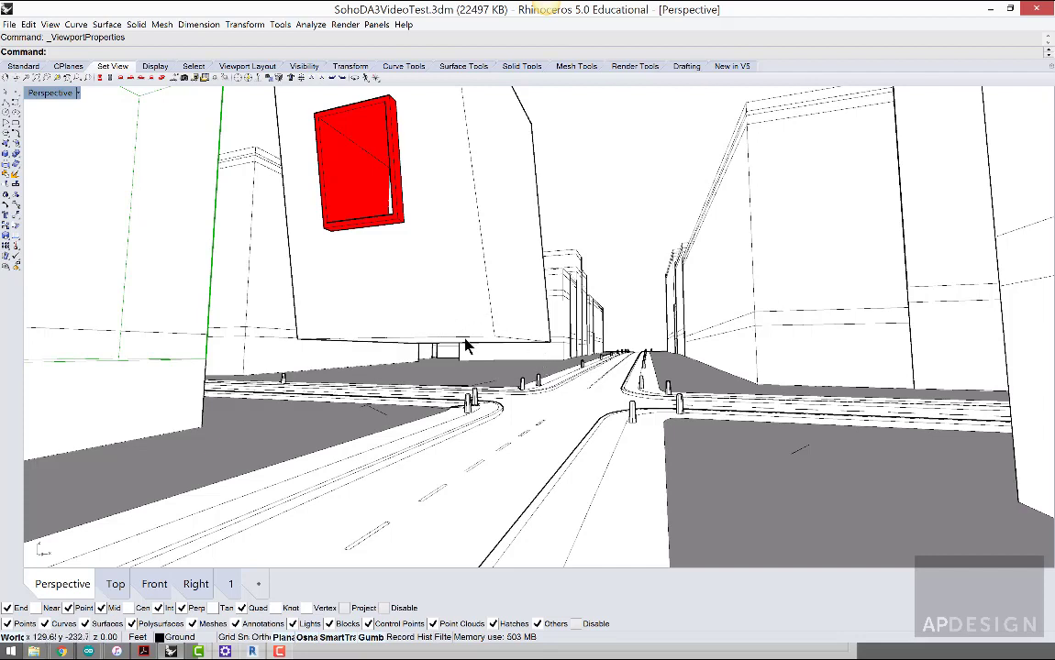
pyautogui.click(517, 344)
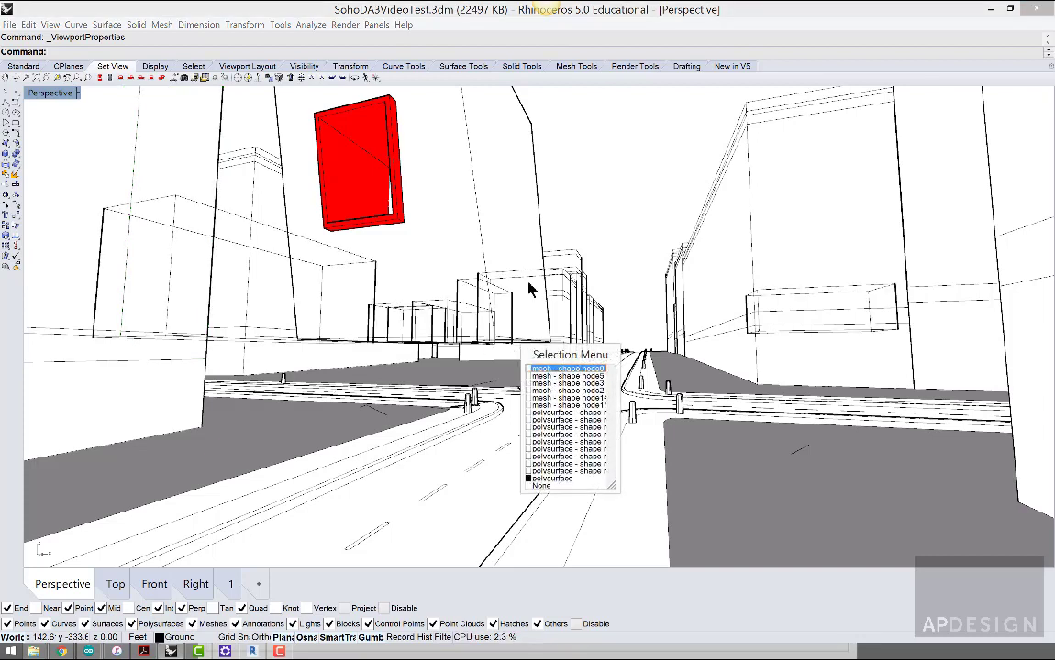
pyautogui.click(590, 228)
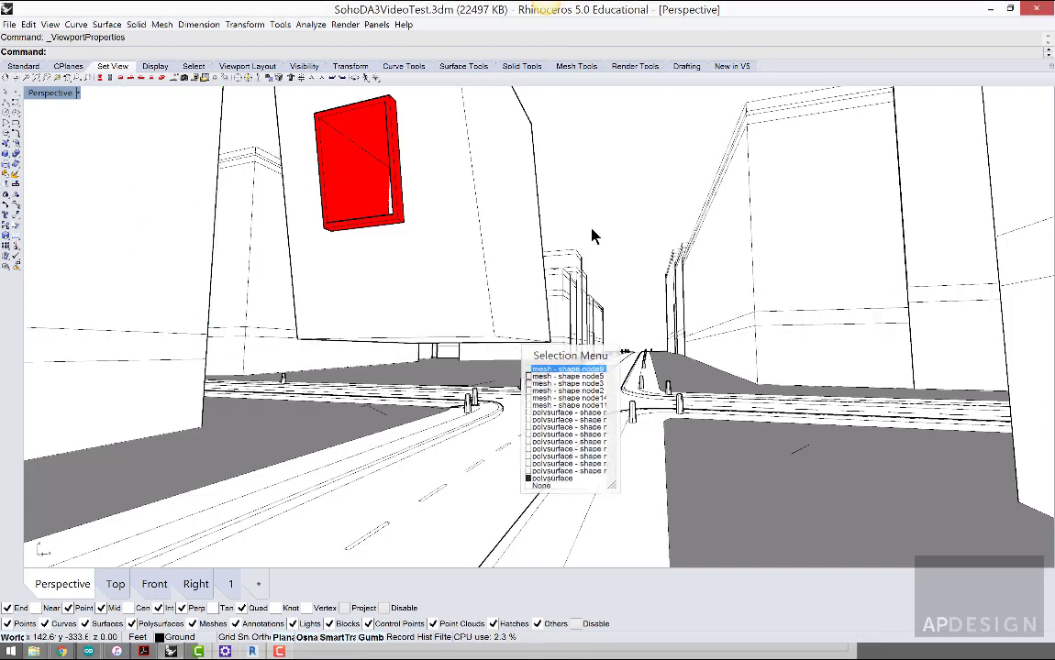
# Step: Switch to the Assignment3.rvt project in Revit and show its Project Browser
pyautogui.click(253, 651)
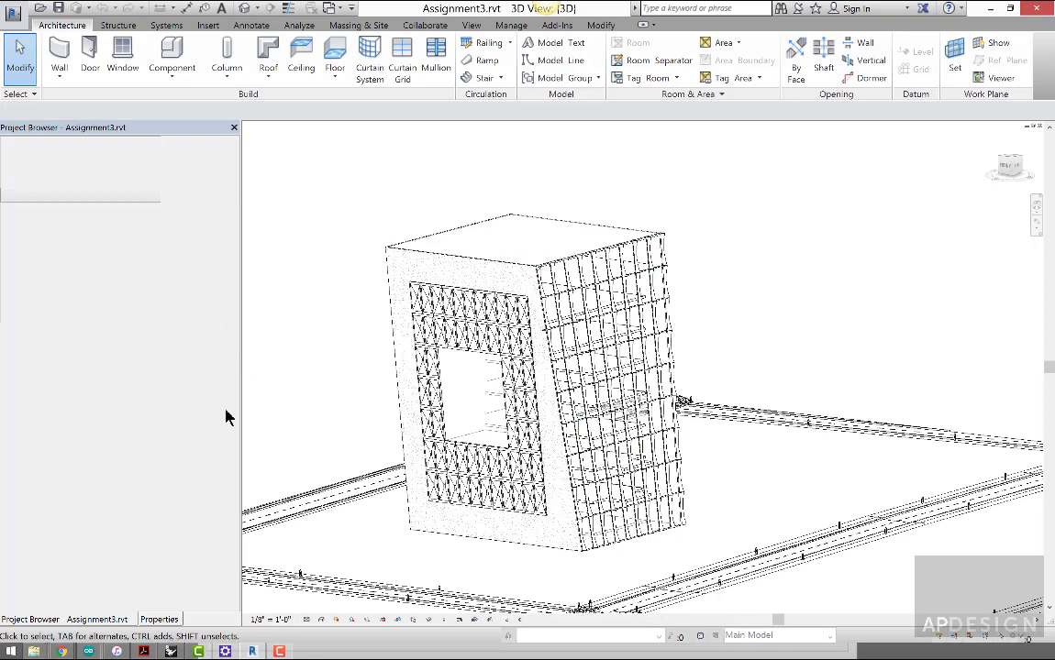
pyautogui.click(161, 620)
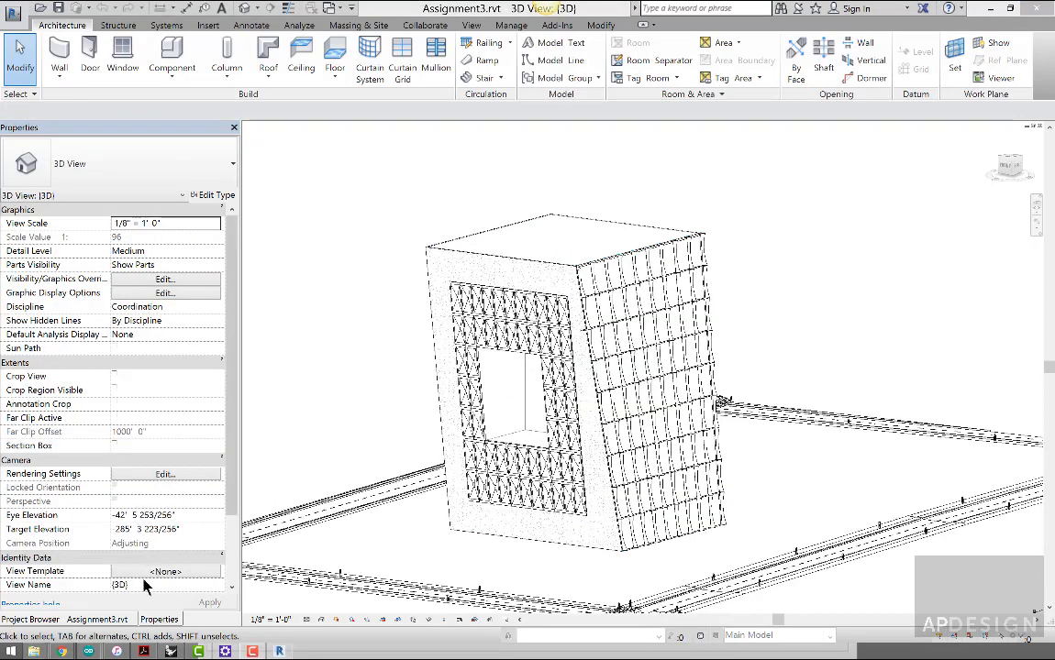
pyautogui.click(126, 617)
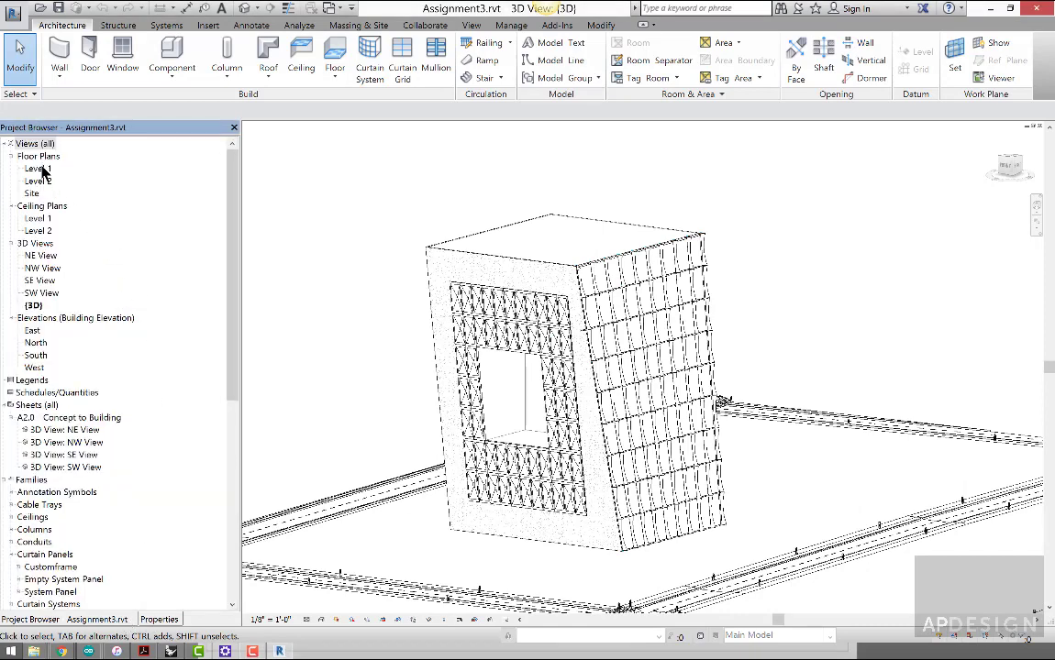
pyautogui.click(953, 61)
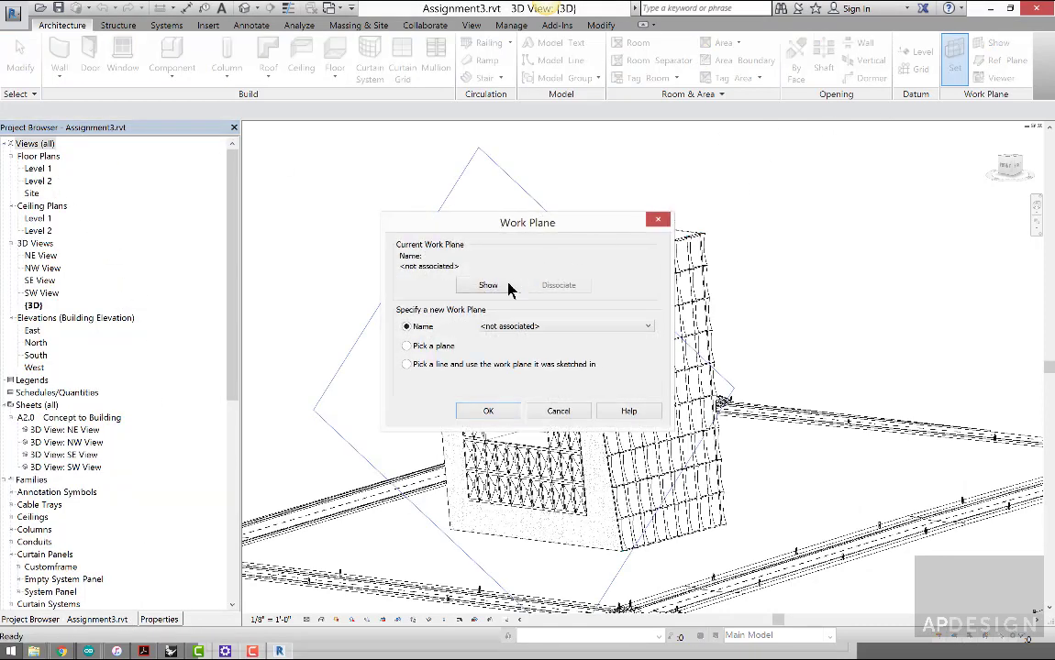
pyautogui.click(519, 328)
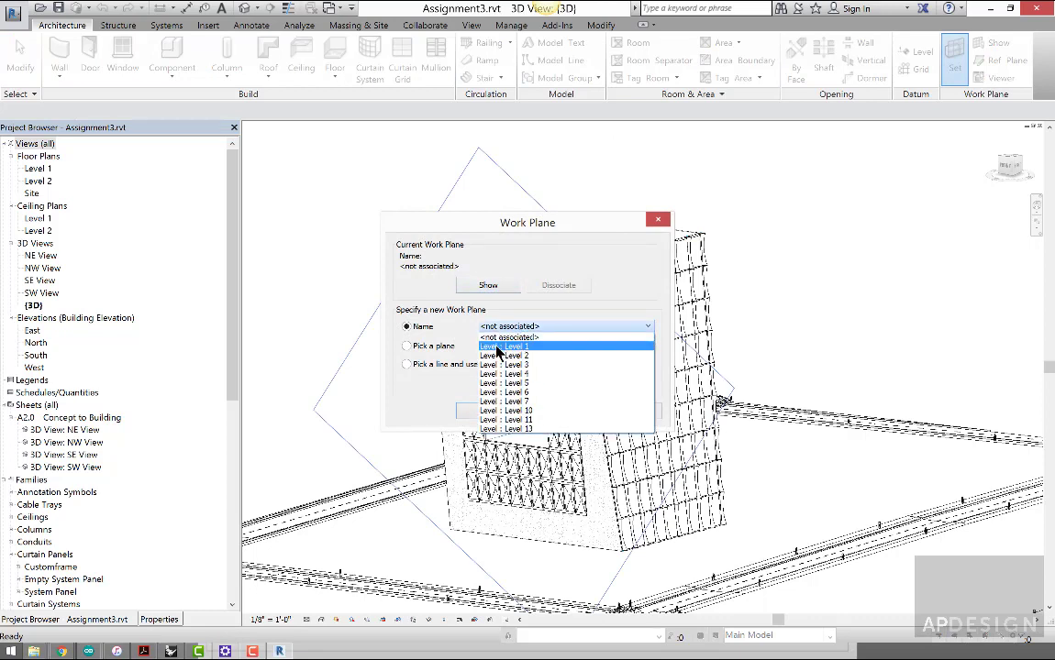
pyautogui.click(499, 347)
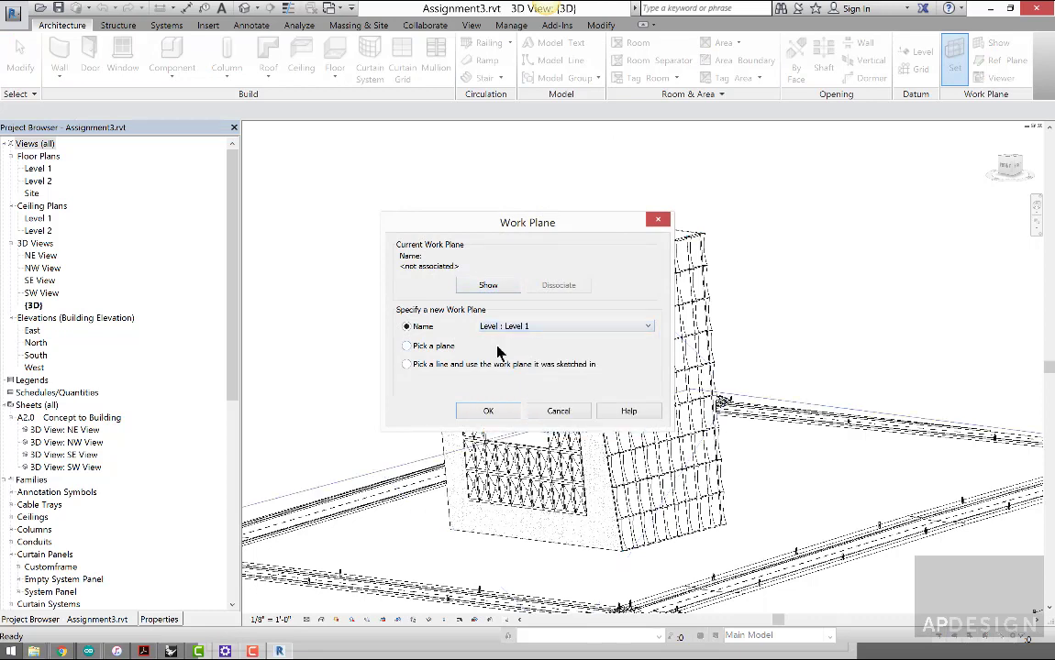
pyautogui.click(658, 219)
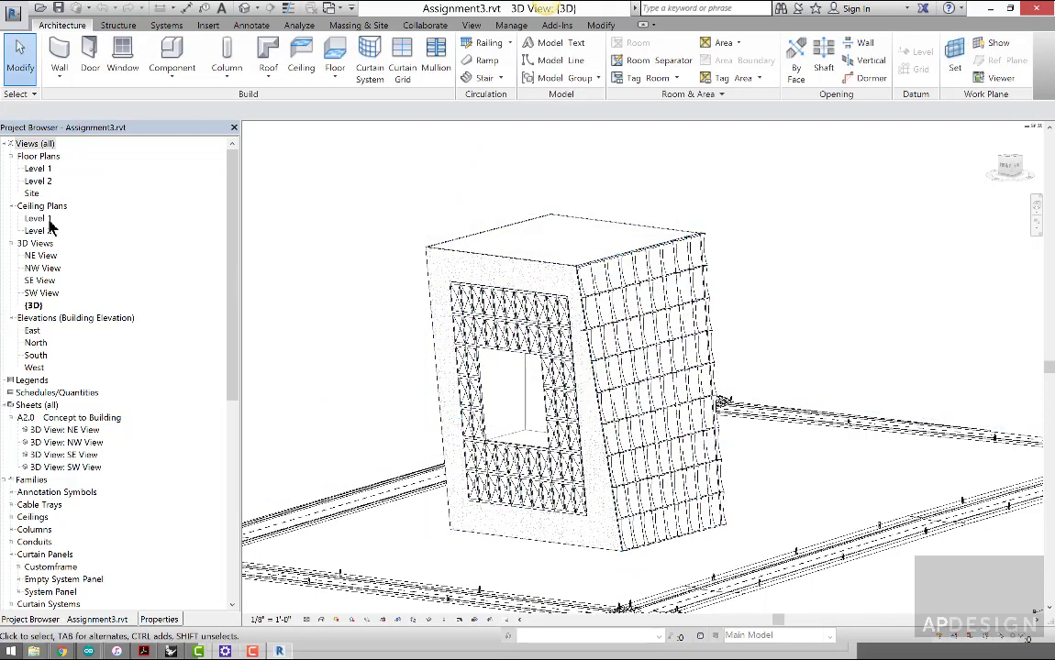
# Step: Open the Level 1 floor plan and unhide the category of the hidden ground mass, leaving Reveal Hidden Elements off
pyautogui.doubleClick(38, 169)
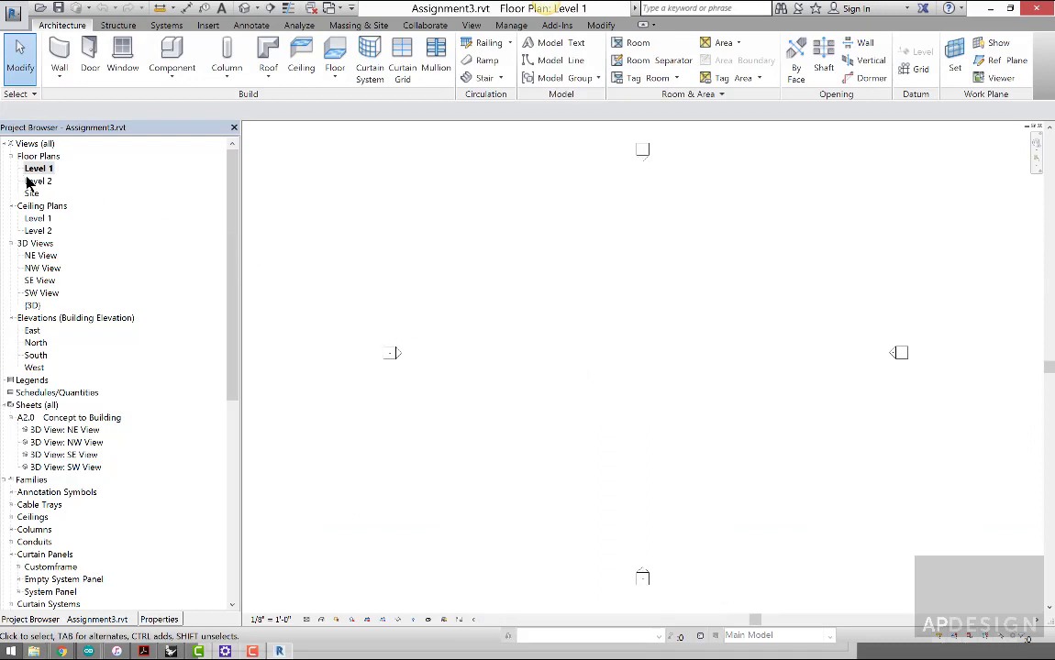
pyautogui.click(422, 620)
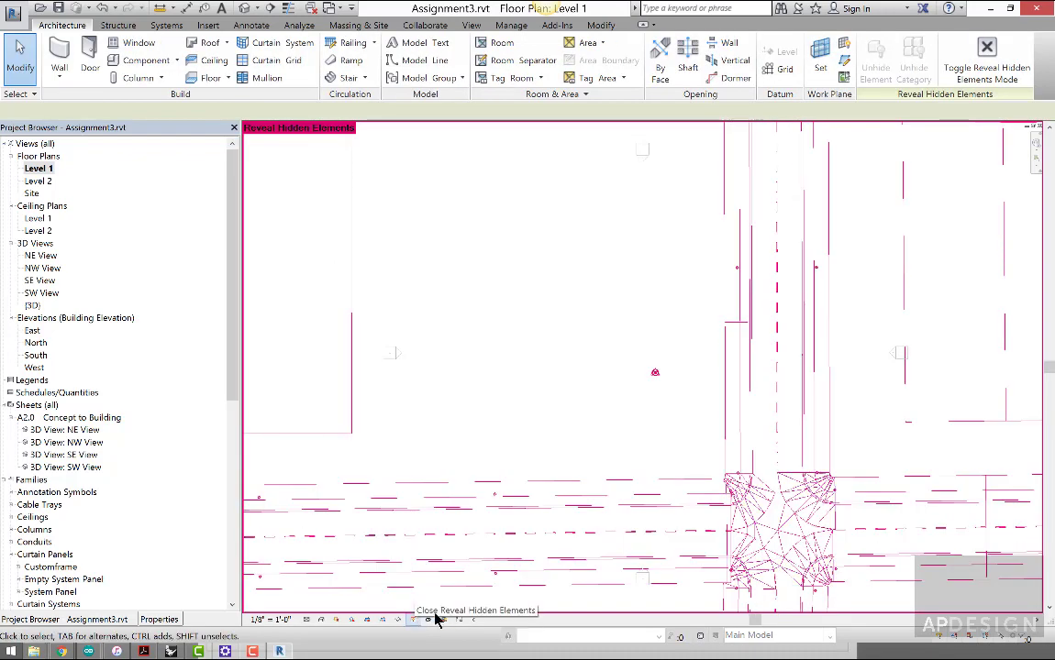
pyautogui.rightClick(731, 497)
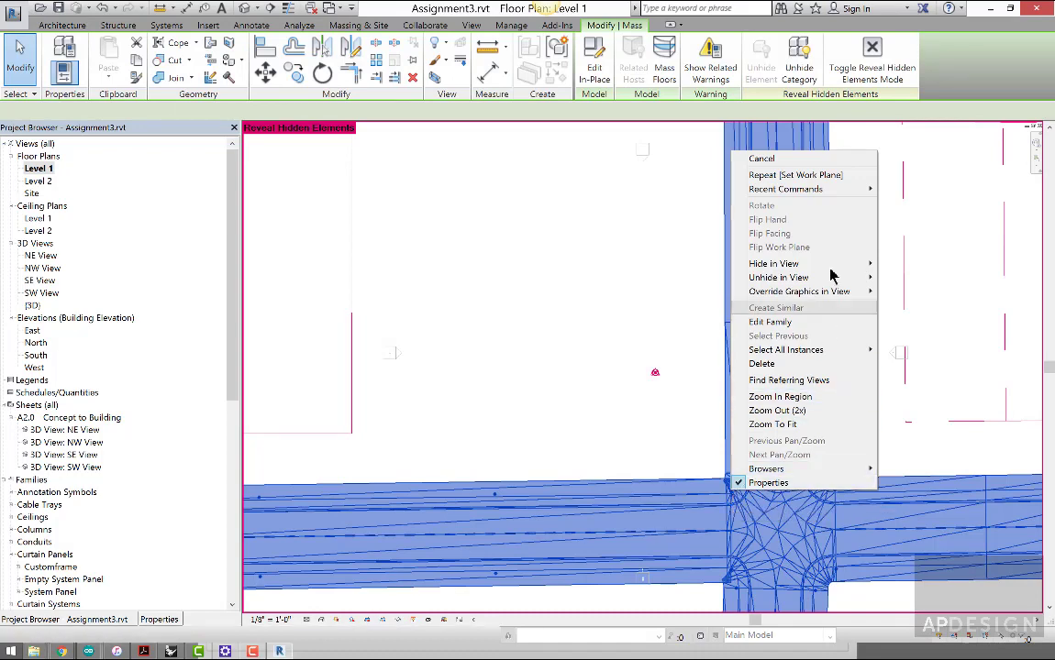
pyautogui.moveTo(830, 285)
pyautogui.click(910, 292)
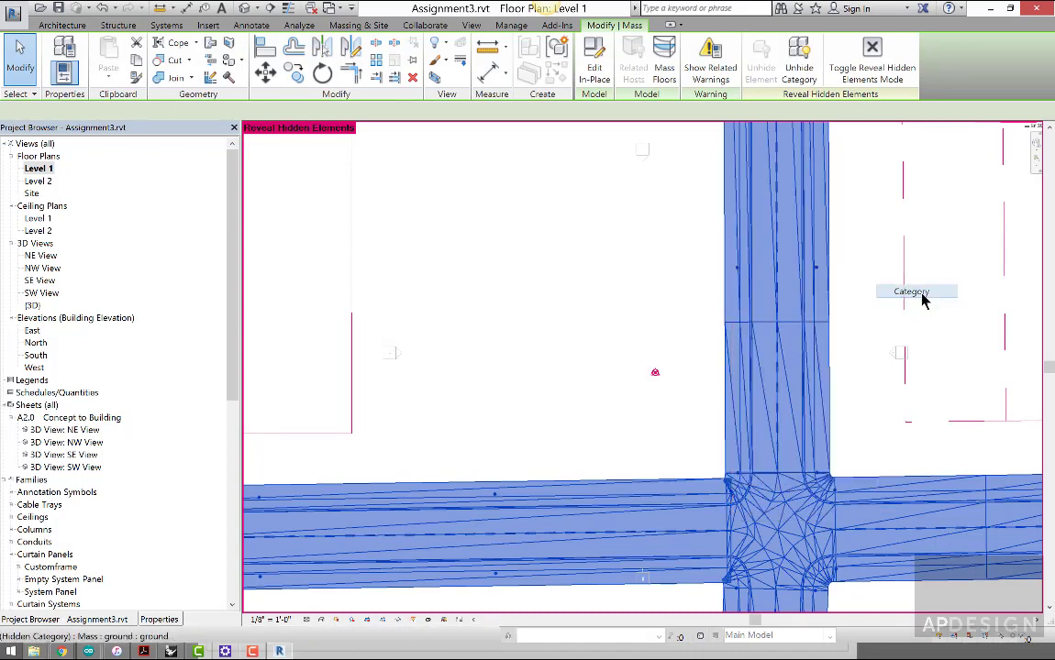
pyautogui.click(608, 279)
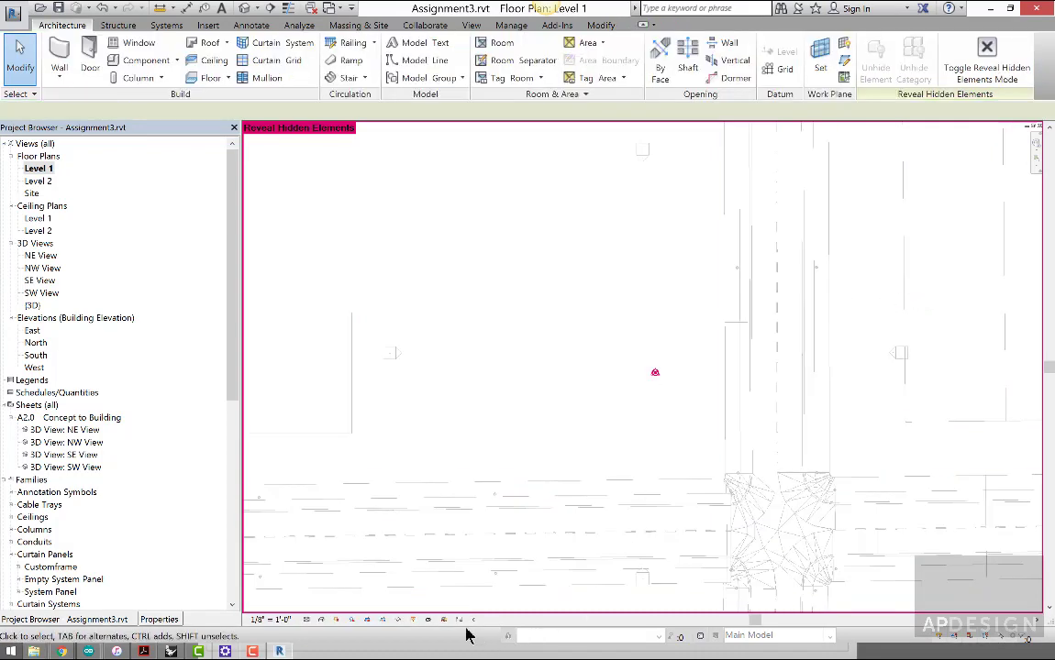
pyautogui.click(413, 620)
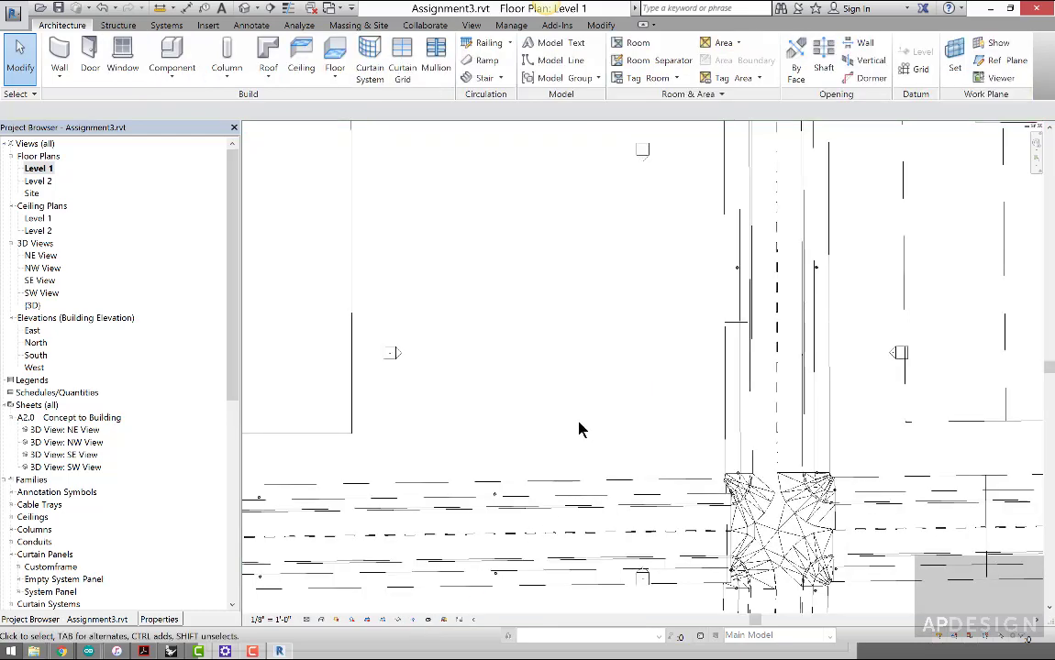
# Step: Place a perspective camera in the Level 1 plan, with the eye just southeast of the middle intersection, aimed northwest into the building's block
pyautogui.scroll(-5, 578, 421)
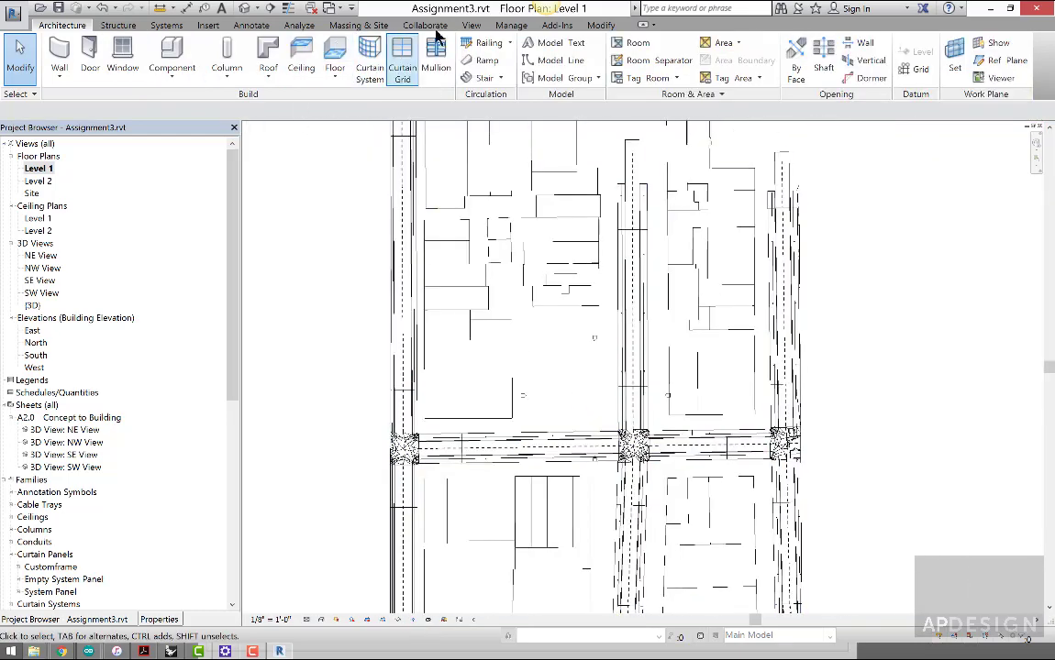
pyautogui.click(473, 26)
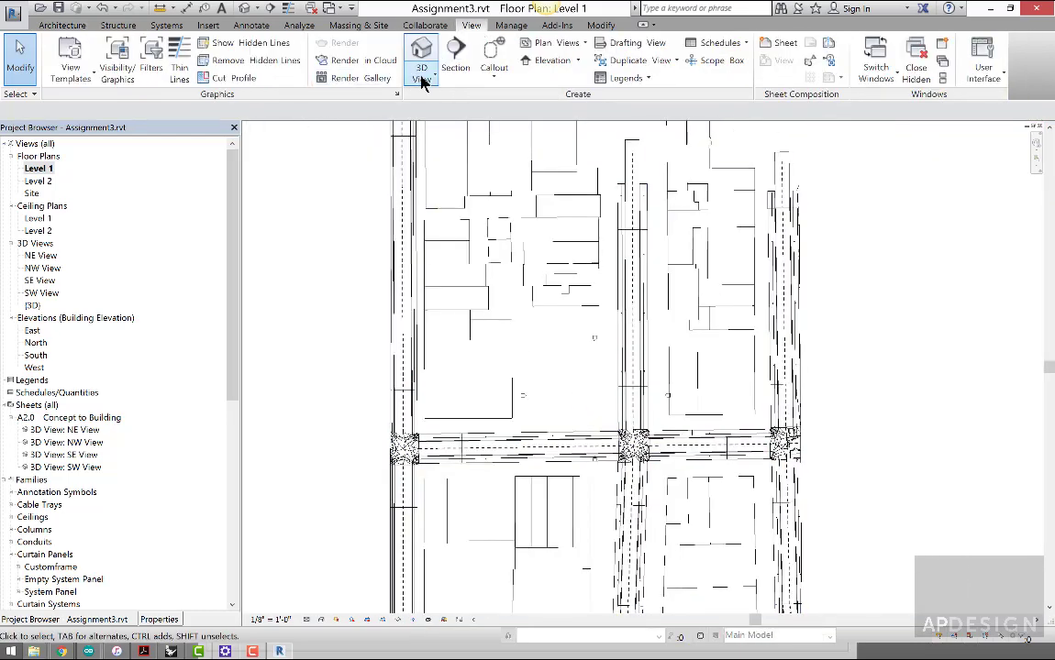
pyautogui.click(424, 81)
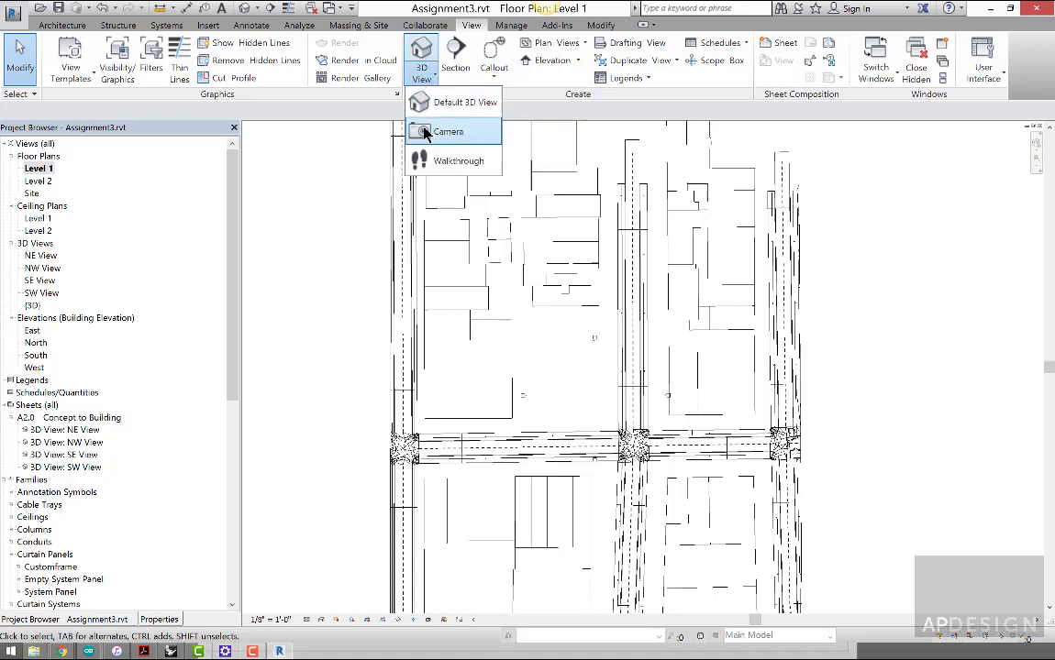
pyautogui.click(424, 133)
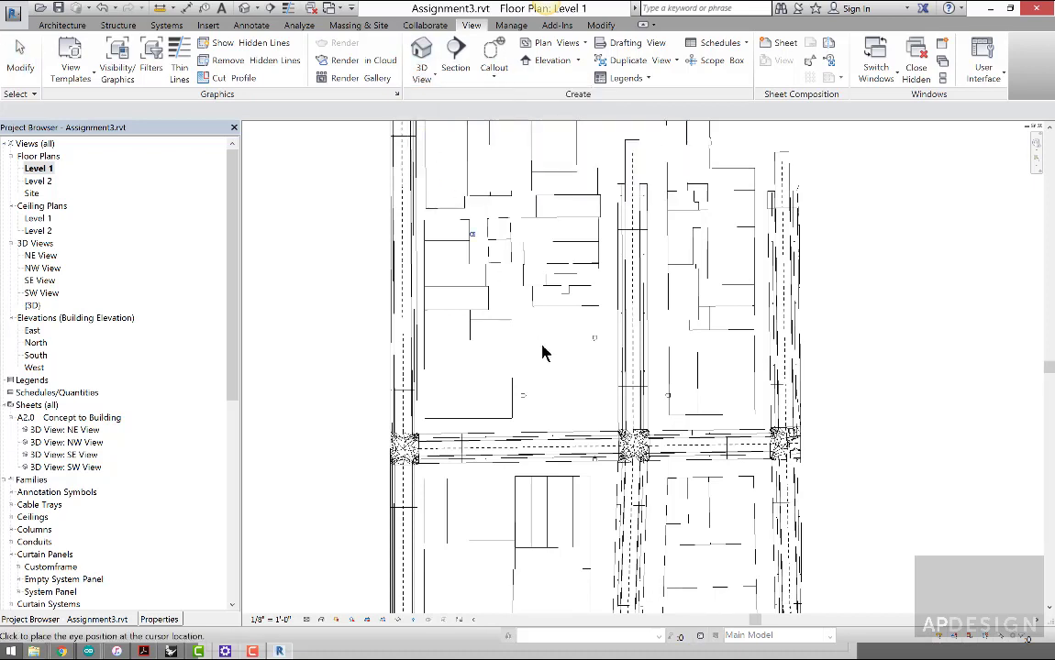
pyautogui.click(650, 476)
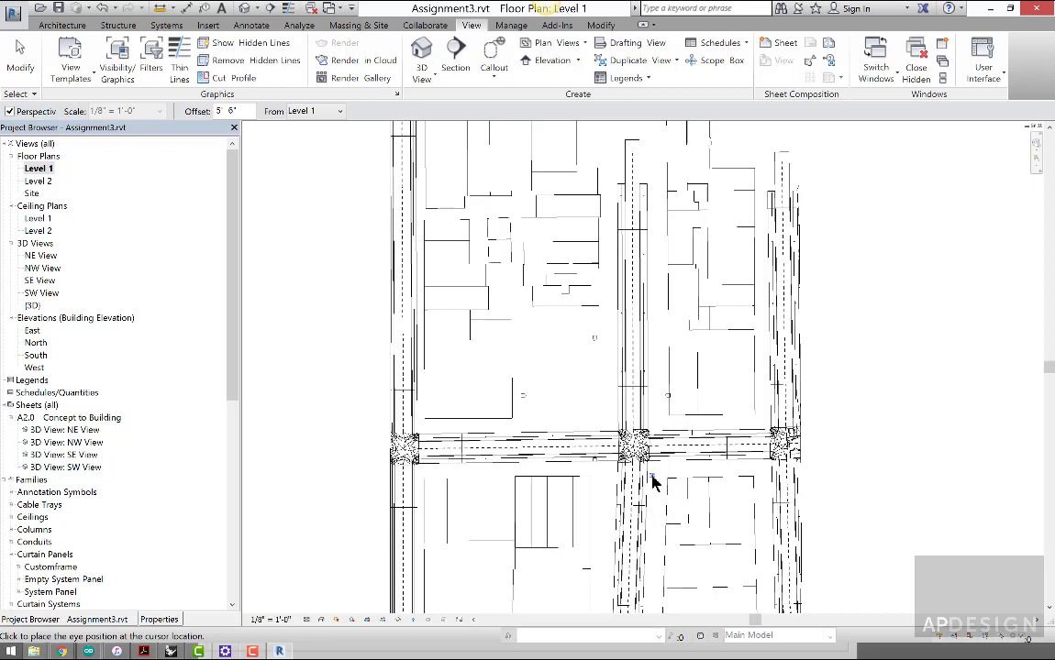
pyautogui.click(546, 341)
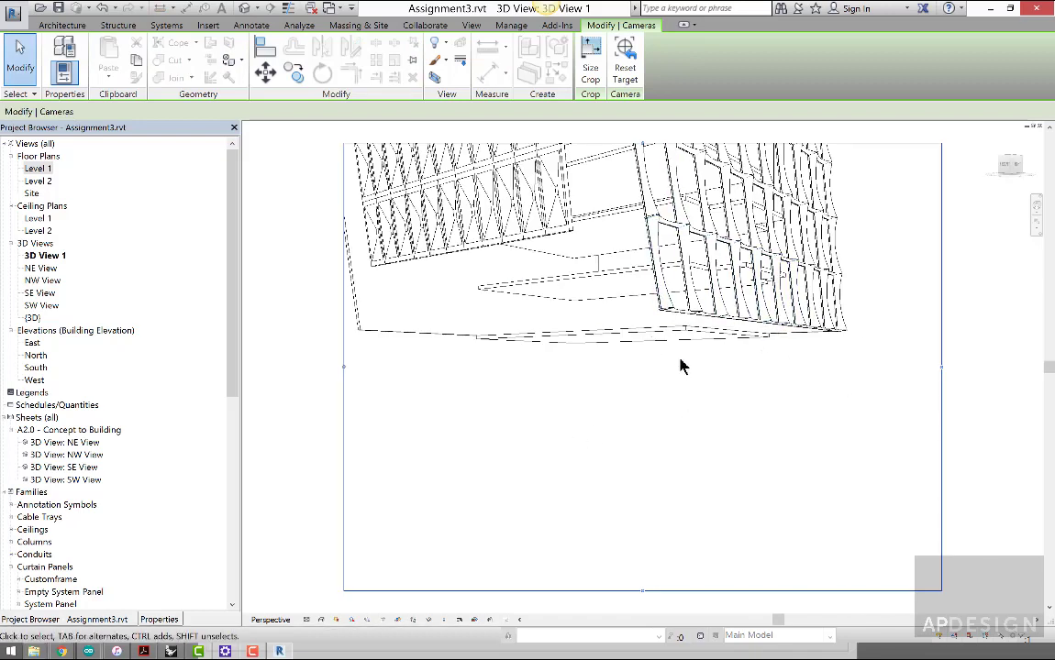
# Step: Unhide the category of the hidden ground mass in the new camera view, leaving Reveal Hidden Elements off
pyautogui.rightClick(909, 392)
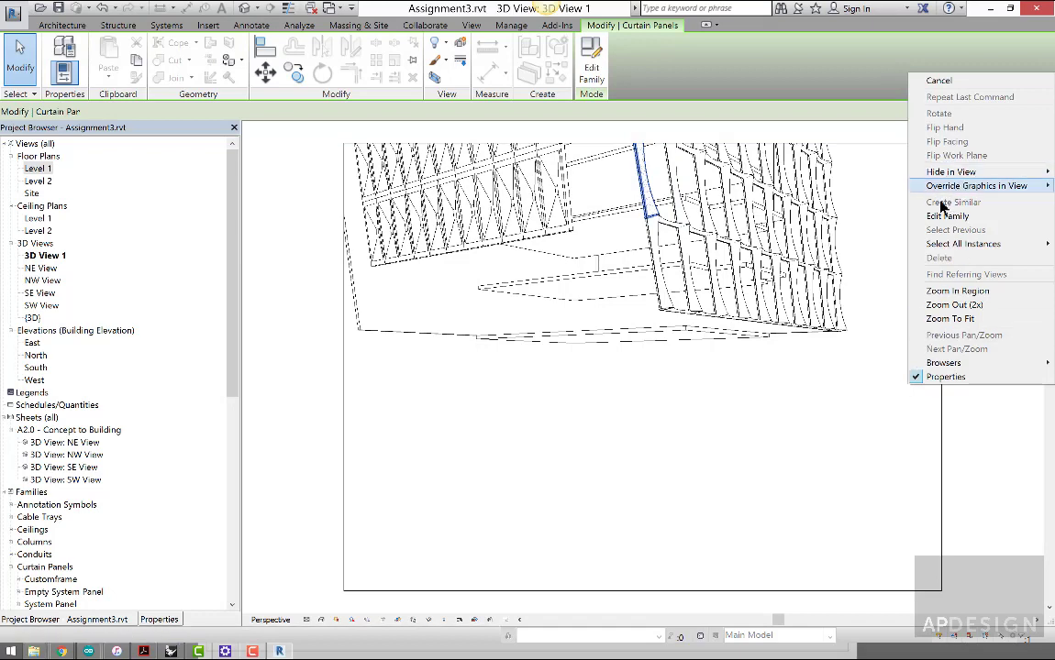
pyautogui.click(444, 623)
pyautogui.click(444, 621)
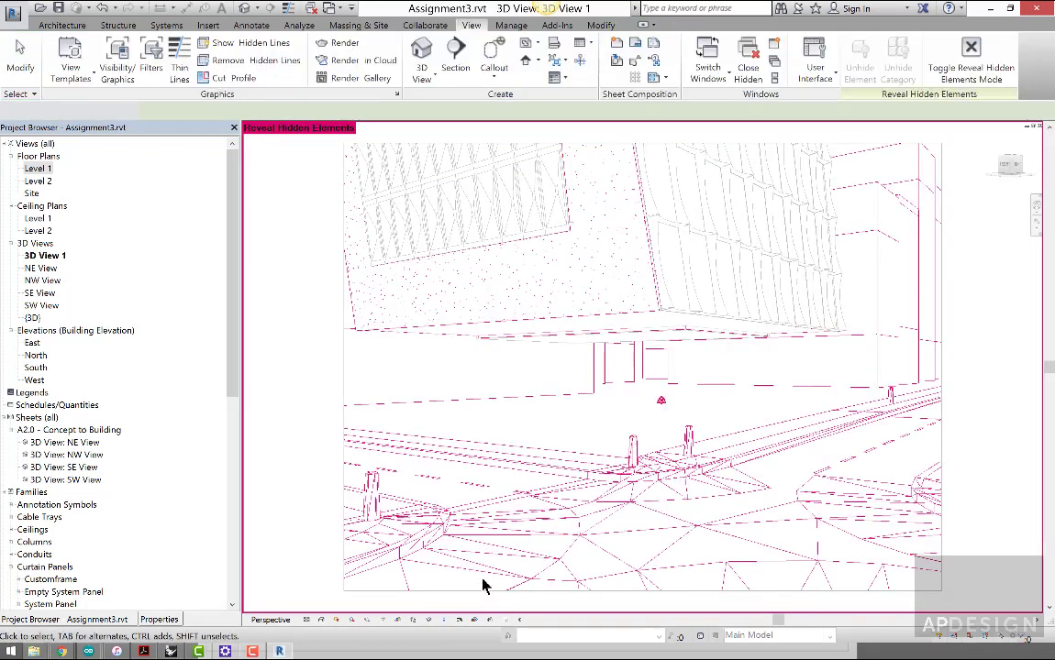
pyautogui.click(645, 478)
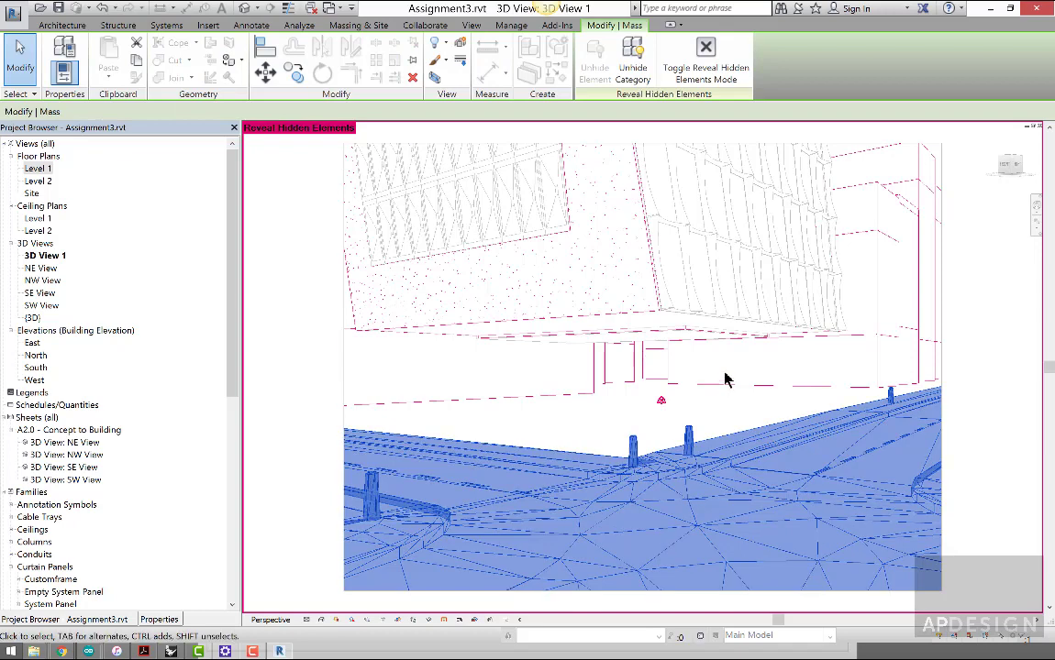
pyautogui.rightClick(714, 449)
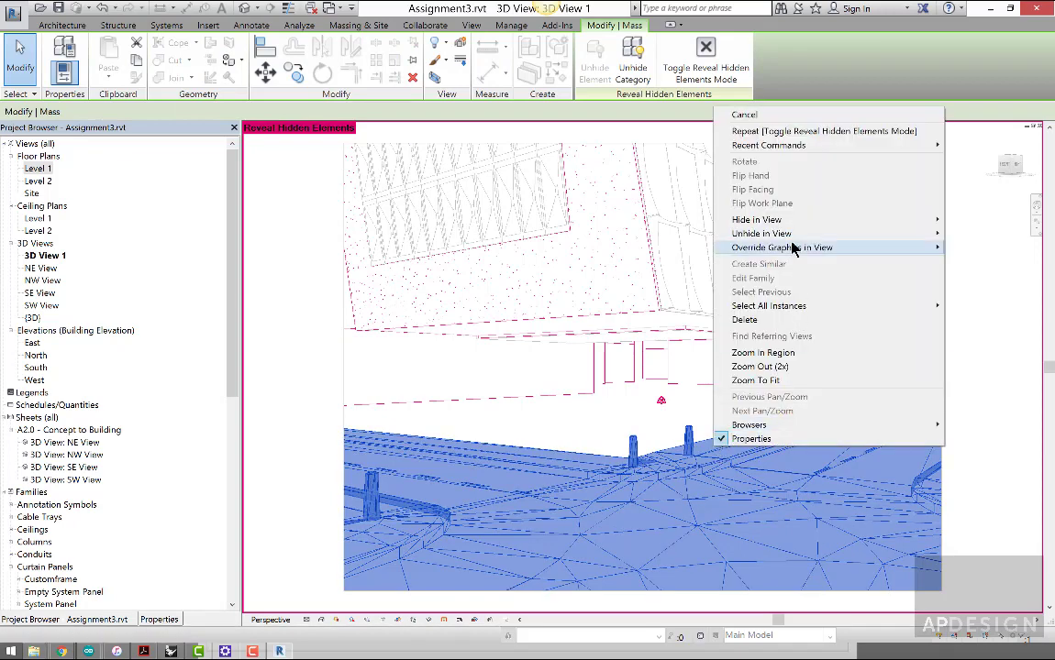
pyautogui.moveTo(761, 233)
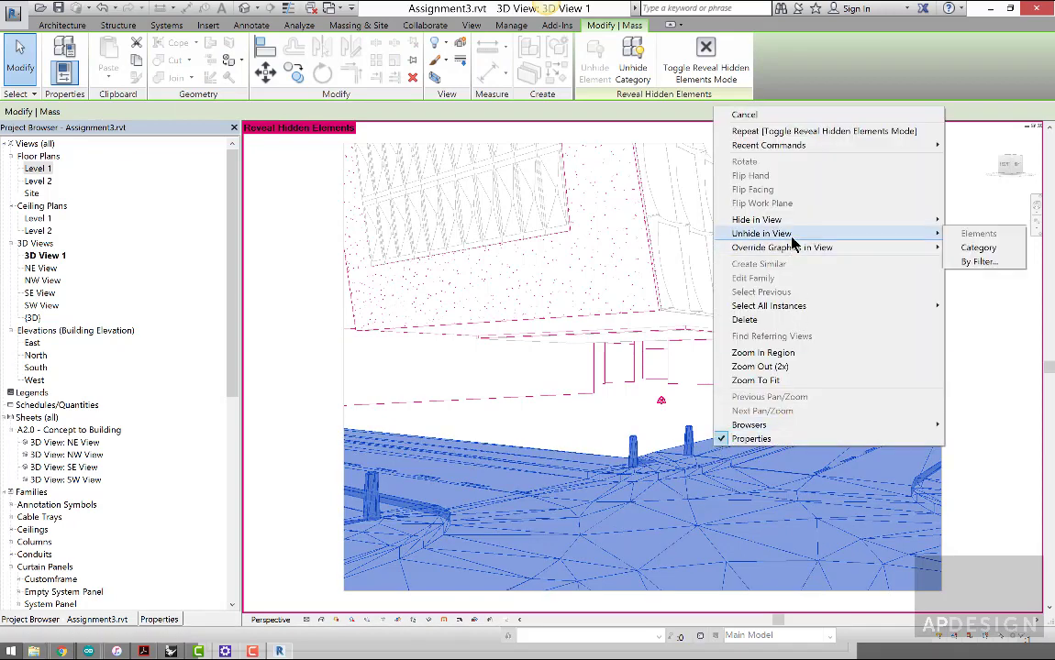
pyautogui.click(975, 249)
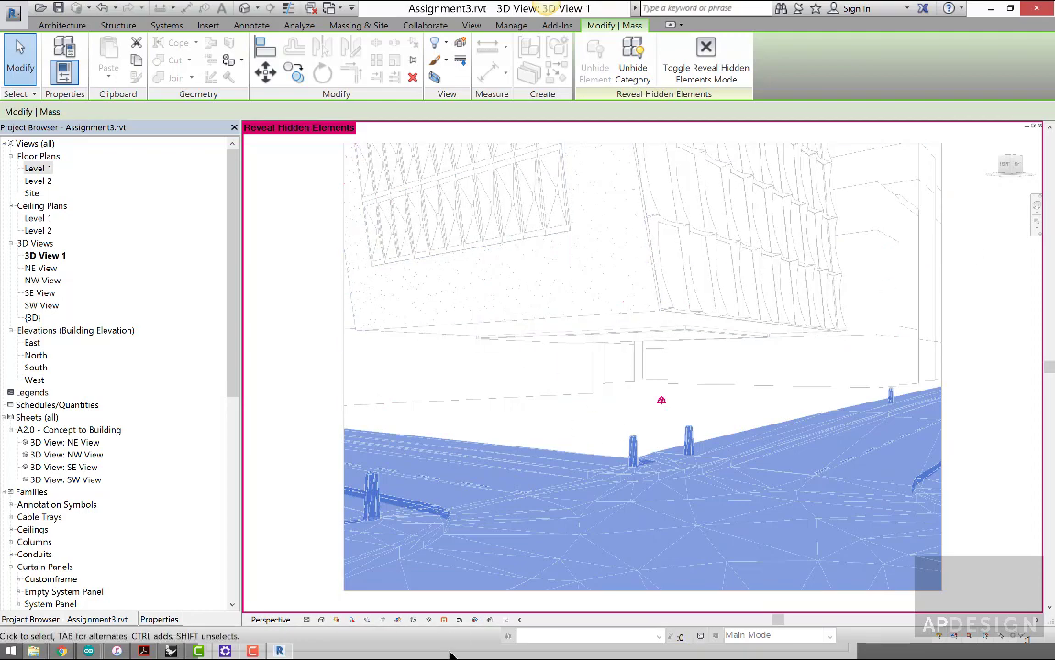
pyautogui.click(445, 619)
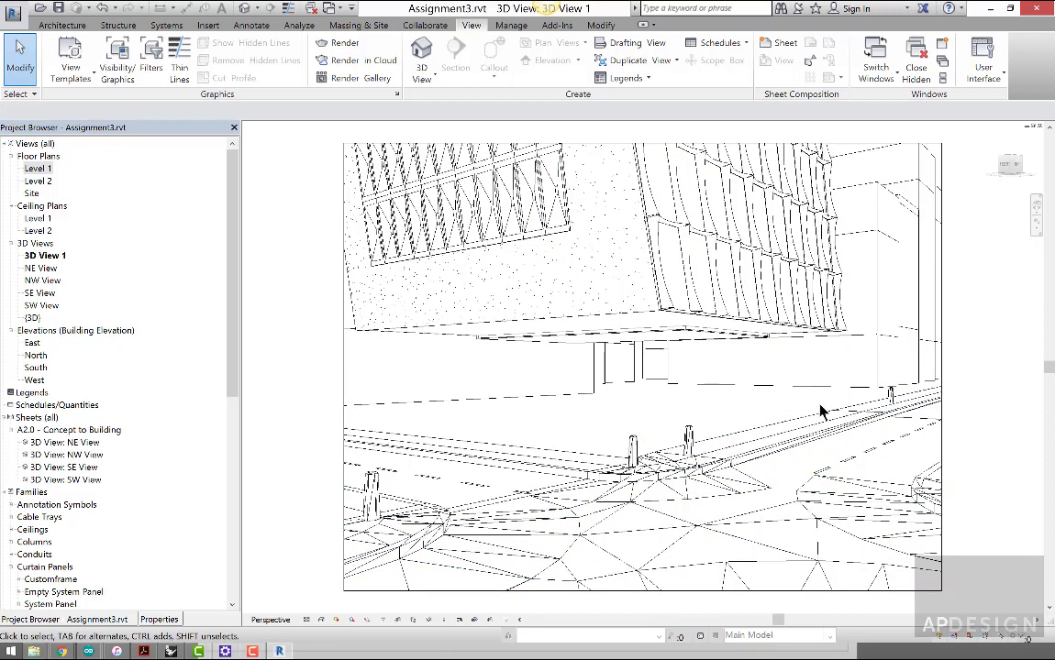
# Step: Widen the camera view's crop region on both sides to take in more of the streets and neighbouring buildings
pyautogui.scroll(-3, 821, 412)
pyautogui.scroll(4, 823, 413)
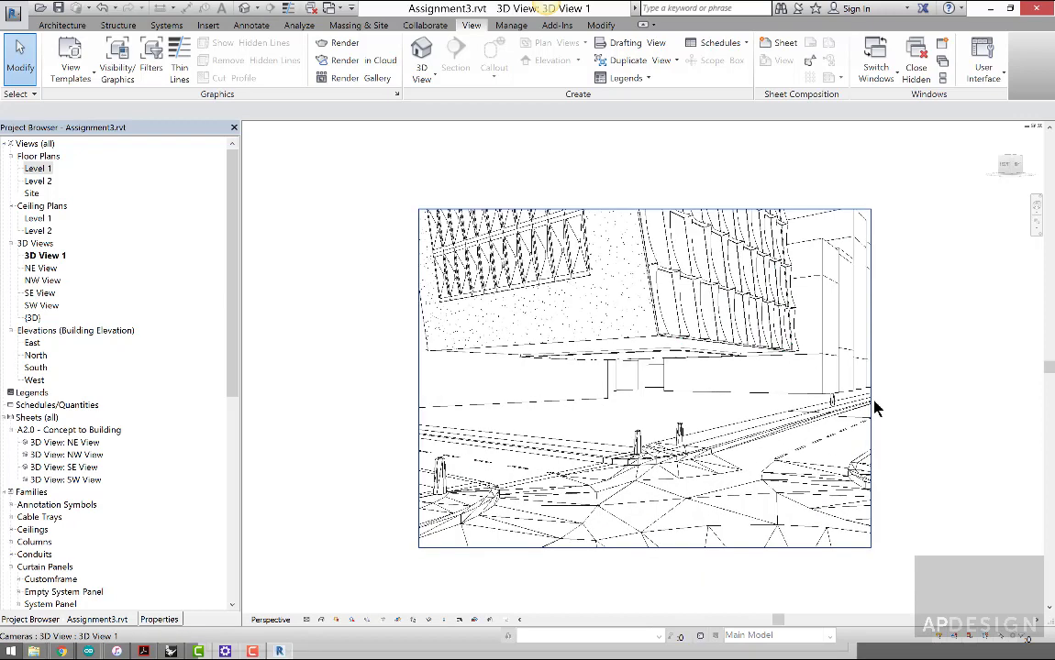
pyautogui.click(871, 410)
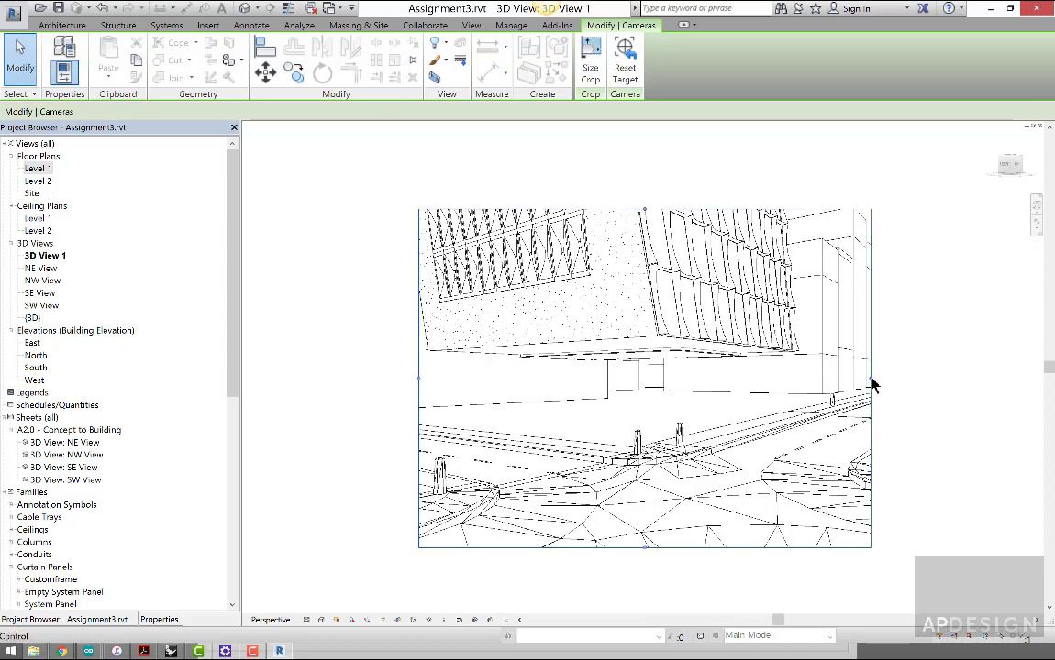
pyautogui.moveTo(872, 378); pyautogui.dragTo(1006, 378)
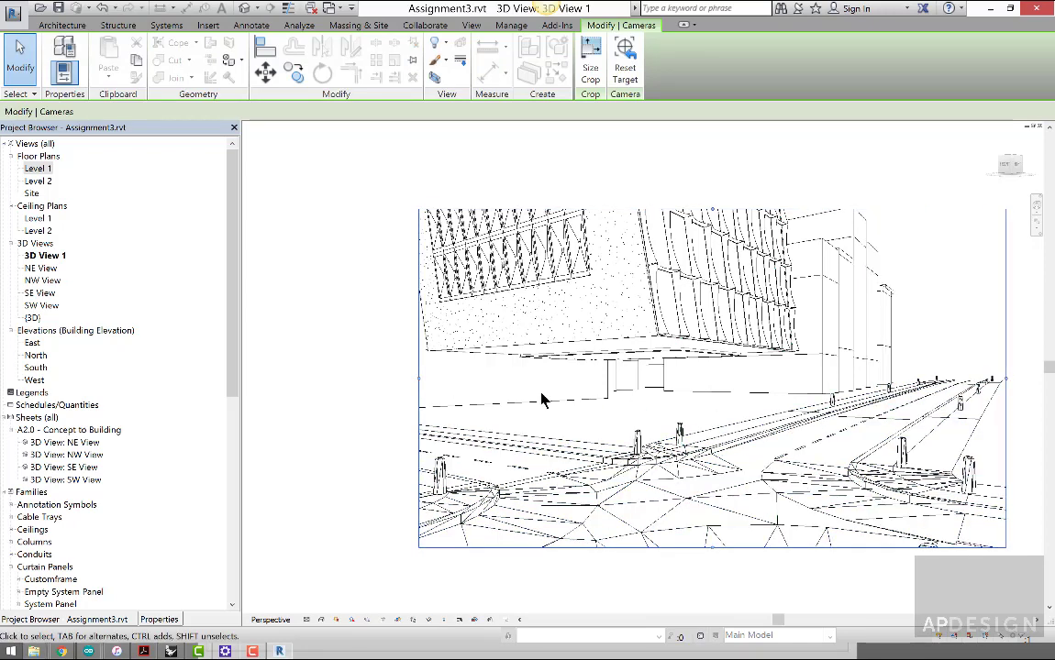
pyautogui.moveTo(419, 385); pyautogui.dragTo(332, 378)
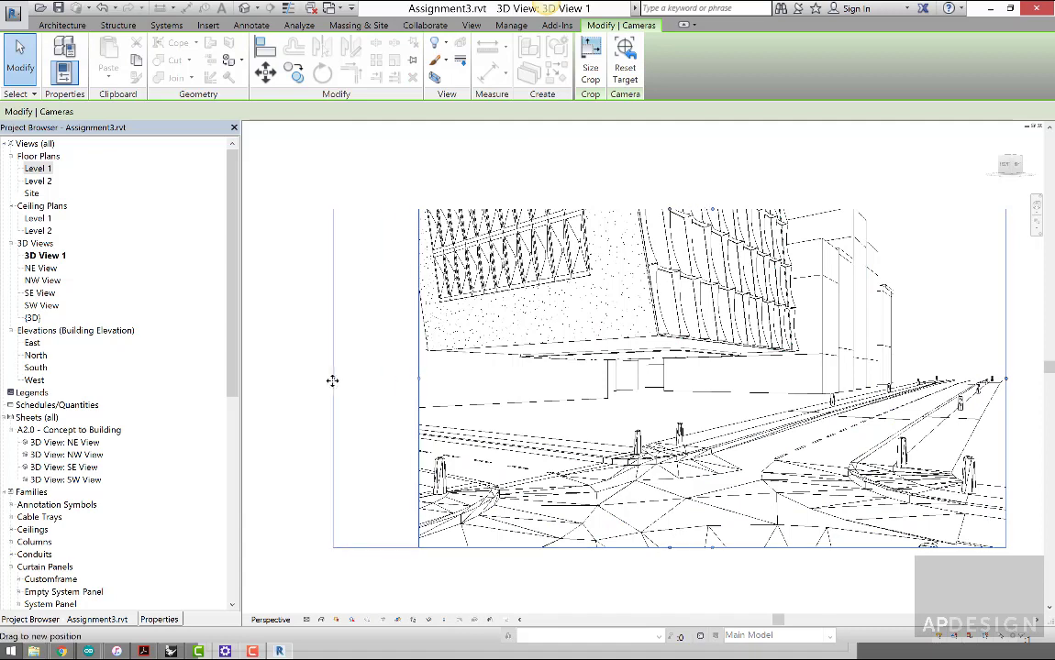
pyautogui.click(151, 619)
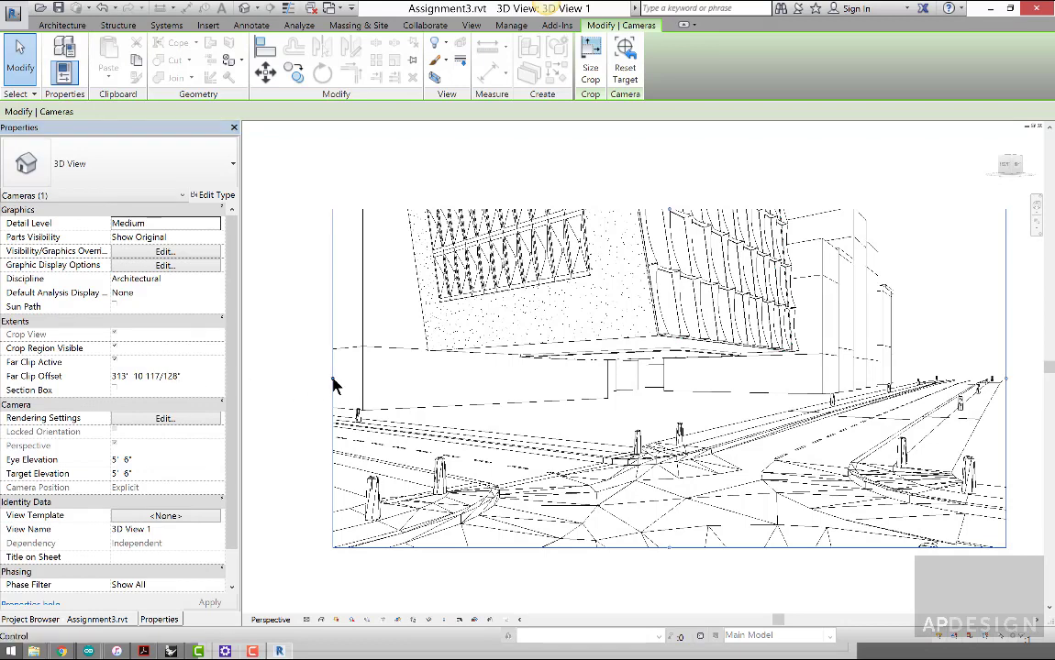
pyautogui.moveTo(333, 384); pyautogui.dragTo(299, 379)
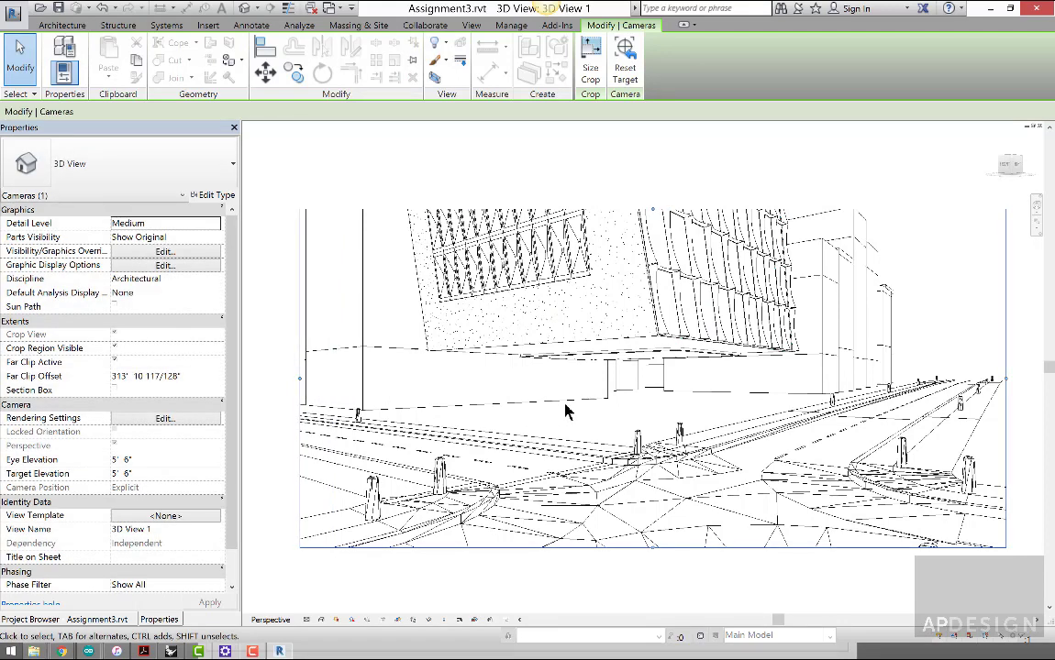
# Step: Extend the crop region upward to show more of the tower, and widen both sides to include the buildings across the street
pyautogui.scroll(-2, 568, 404)
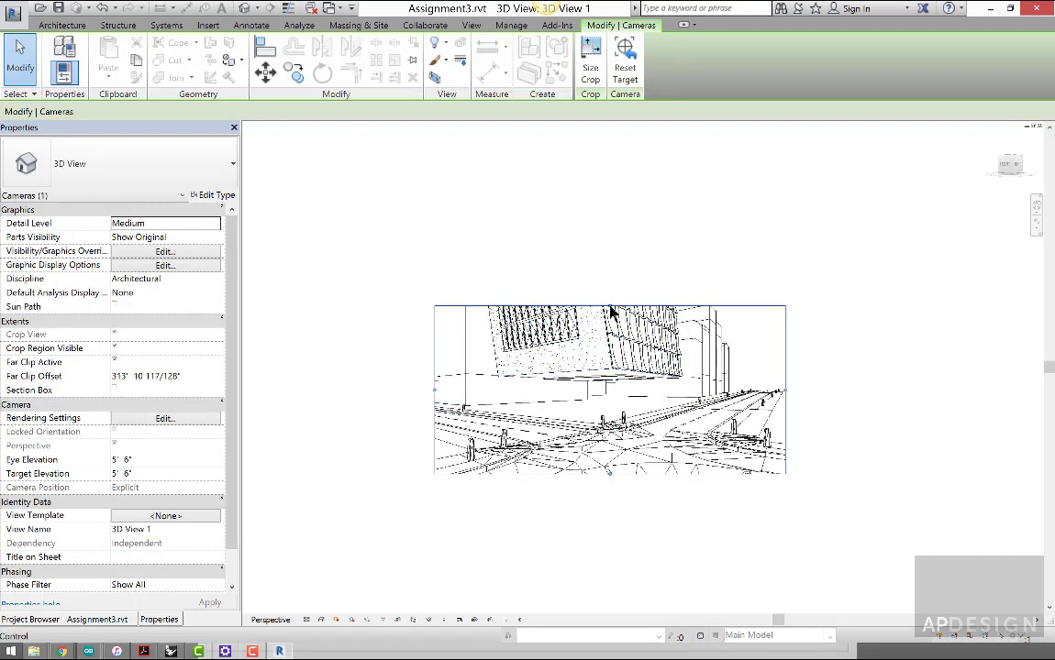
pyautogui.moveTo(610, 305)
pyautogui.mouseDown()
pyautogui.moveTo(606, 234)
pyautogui.moveTo(616, 293)
pyautogui.mouseUp()
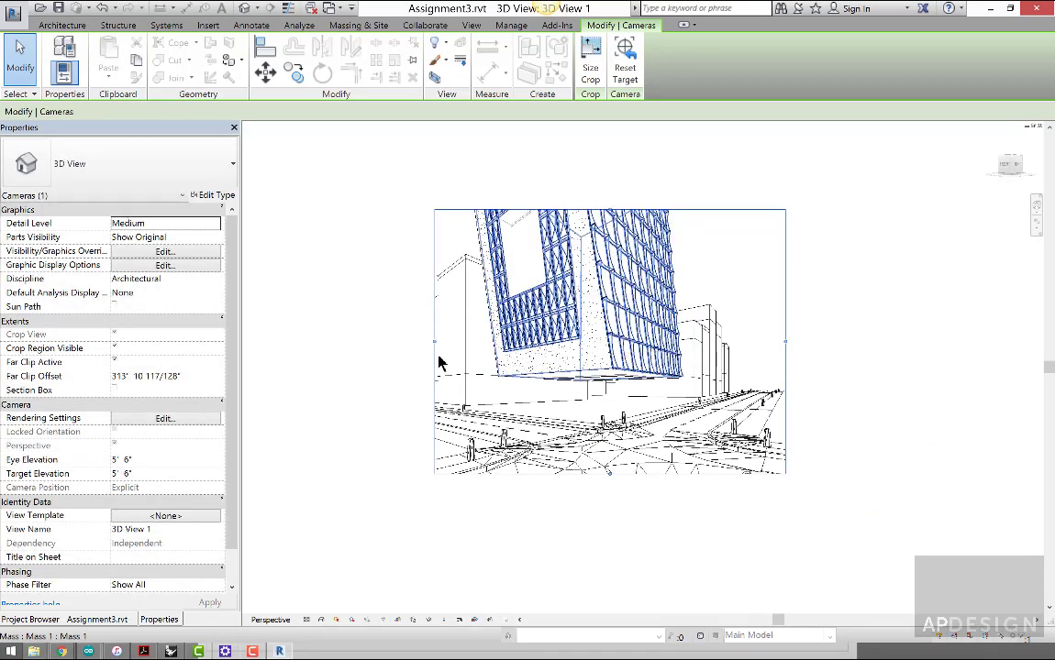
pyautogui.moveTo(434, 342); pyautogui.dragTo(413, 334)
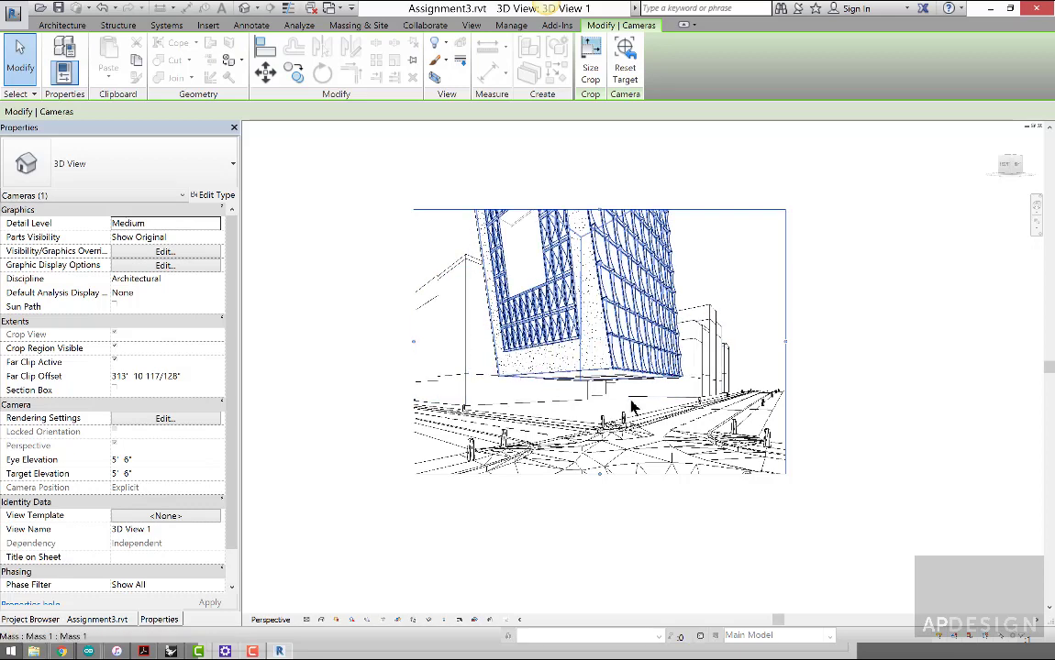
pyautogui.moveTo(786, 341); pyautogui.dragTo(1018, 374)
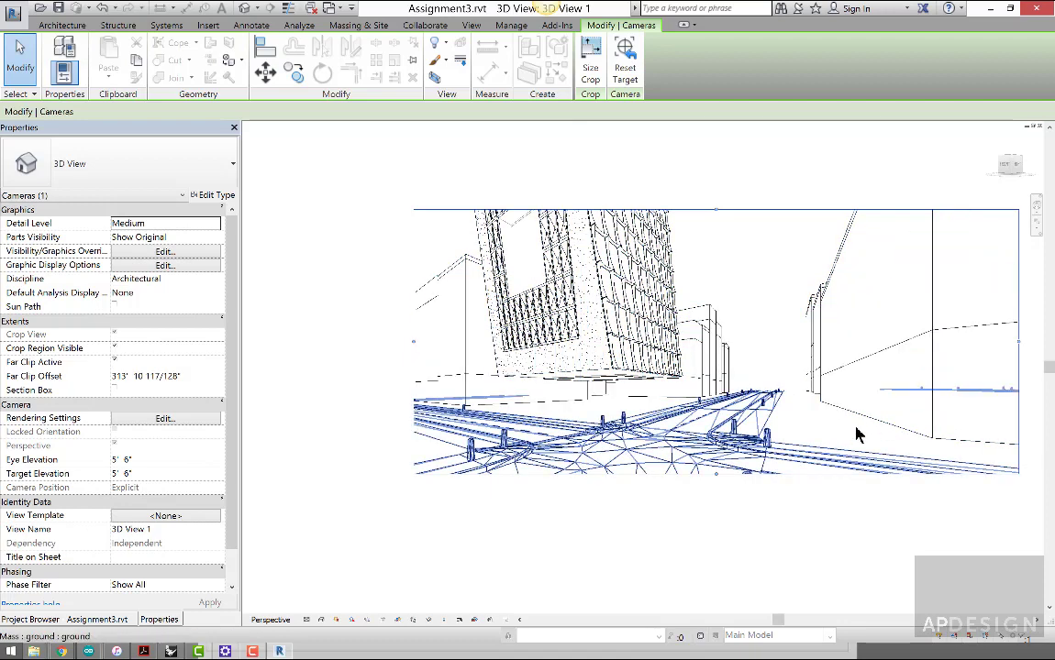
pyautogui.moveTo(1018, 343); pyautogui.dragTo(829, 347)
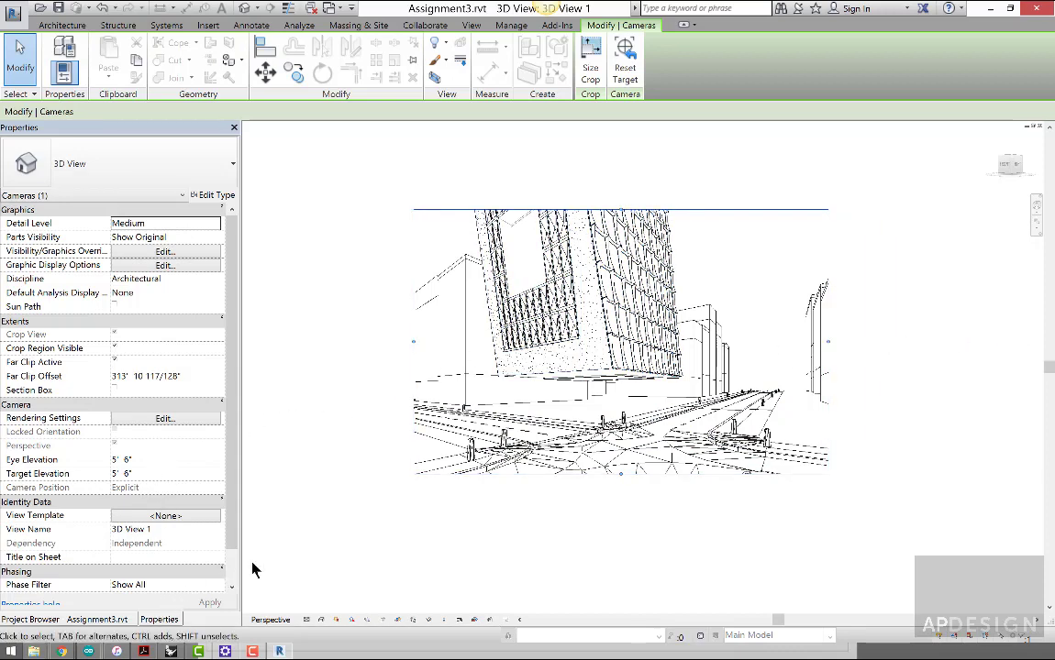
# Step: Return to the Level 1 floor plan and clear the camera selection
pyautogui.click(95, 620)
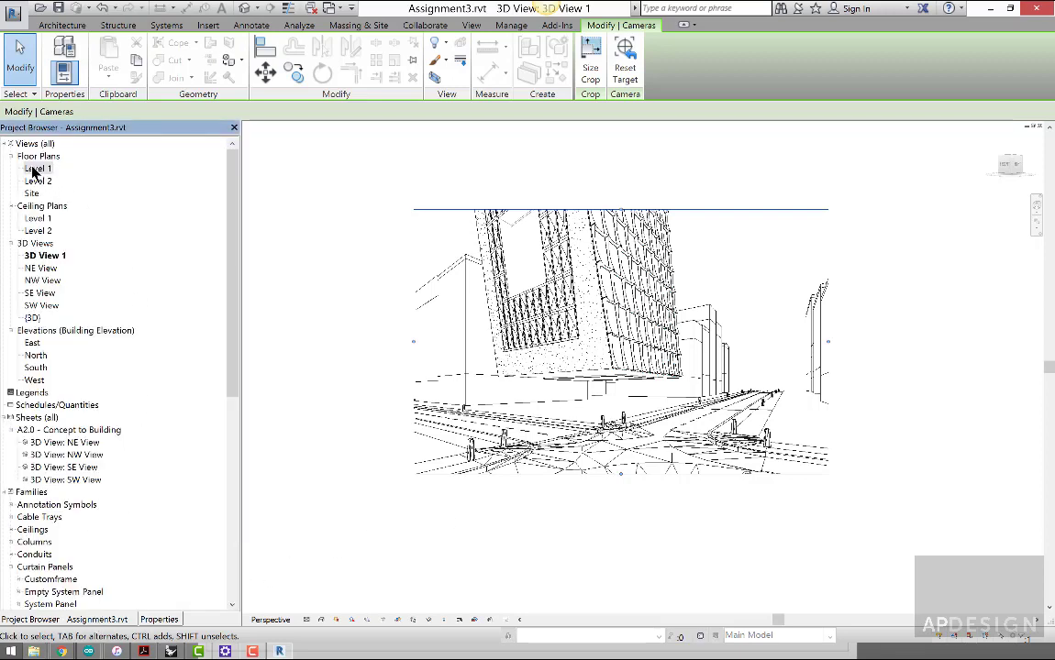
pyautogui.doubleClick(37, 169)
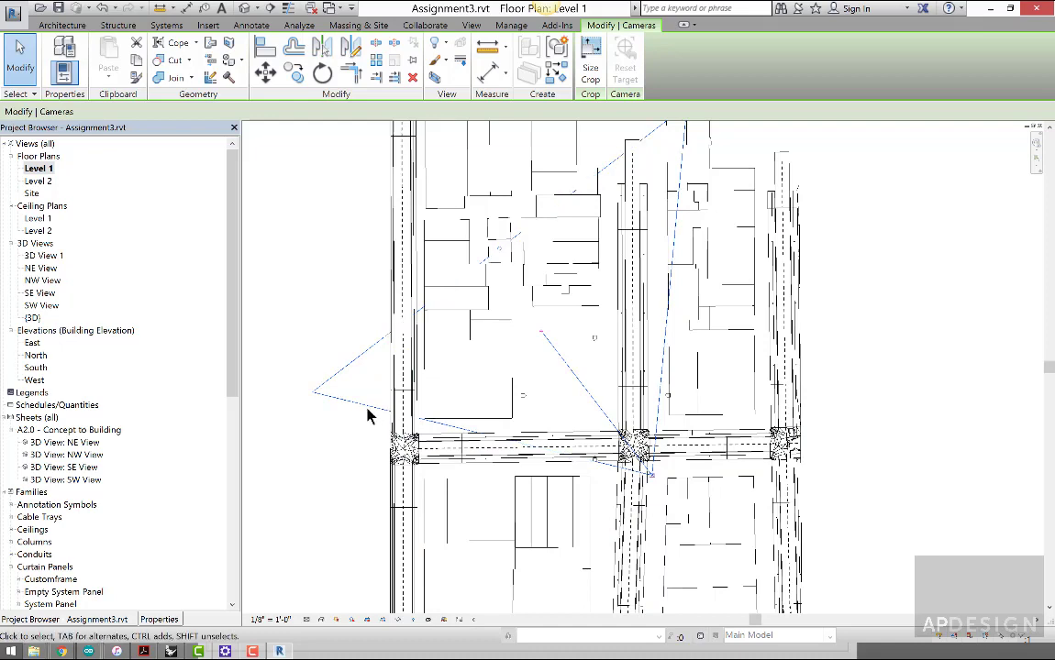
pyautogui.click(303, 438)
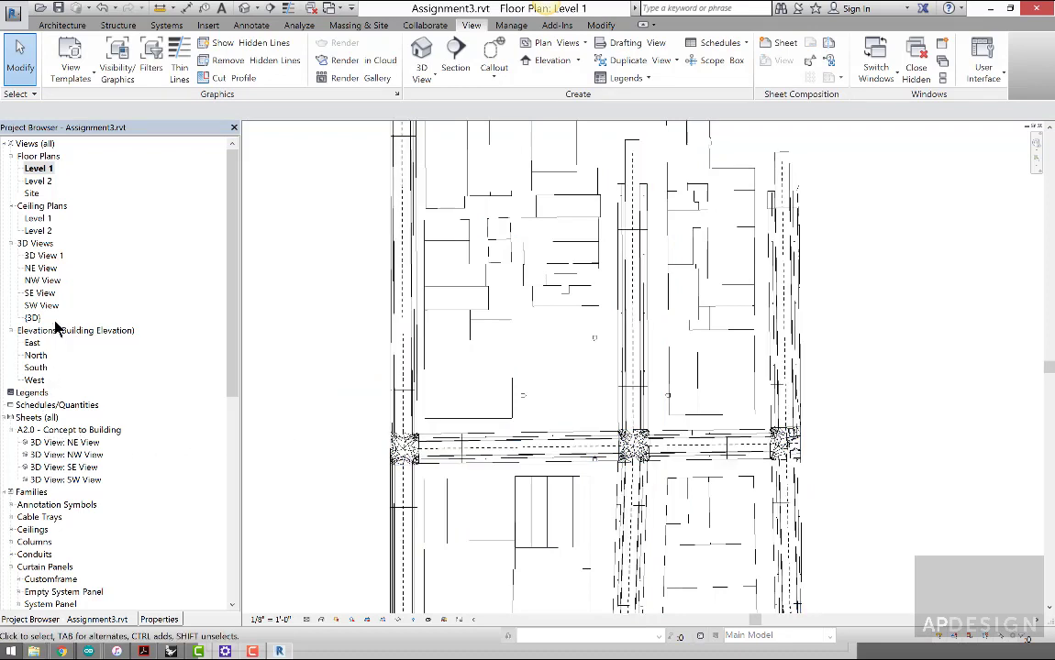
# Step: Rename the new camera view, 3D View 1, as StreetCorner
pyautogui.click(44, 256)
pyautogui.rightClick(50, 260)
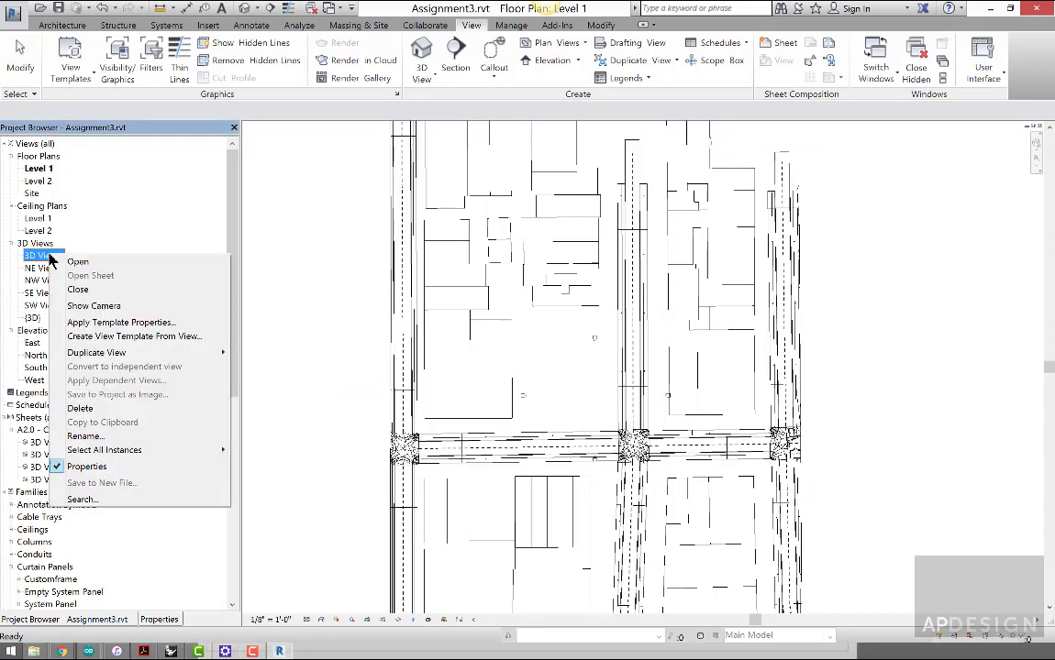
pyautogui.click(108, 438)
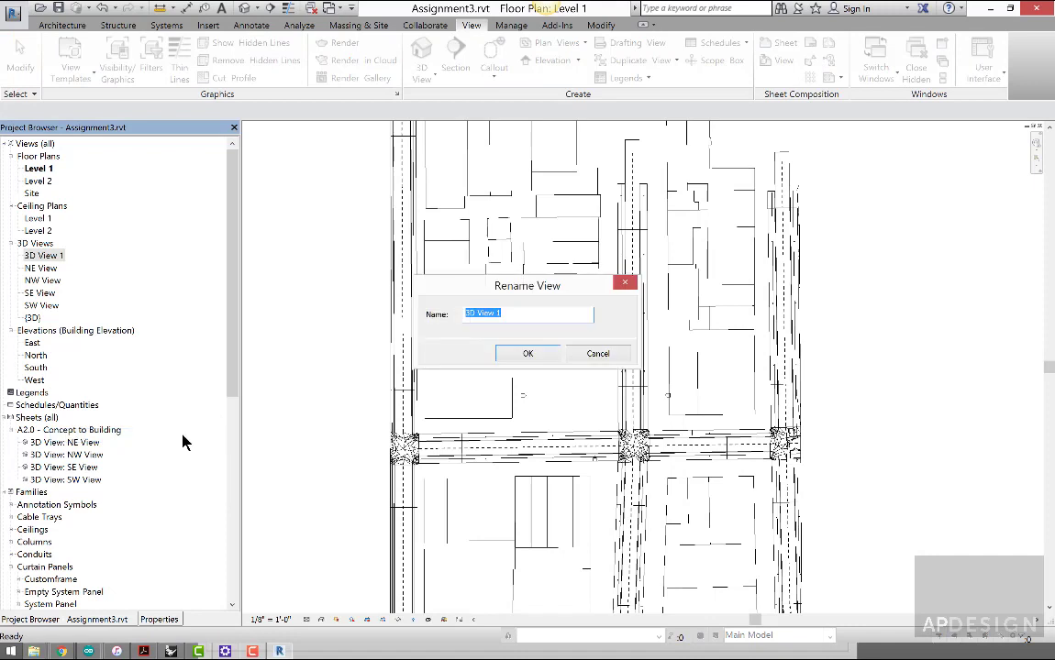
pyautogui.write('StreetCorner')
pyautogui.click(535, 356)
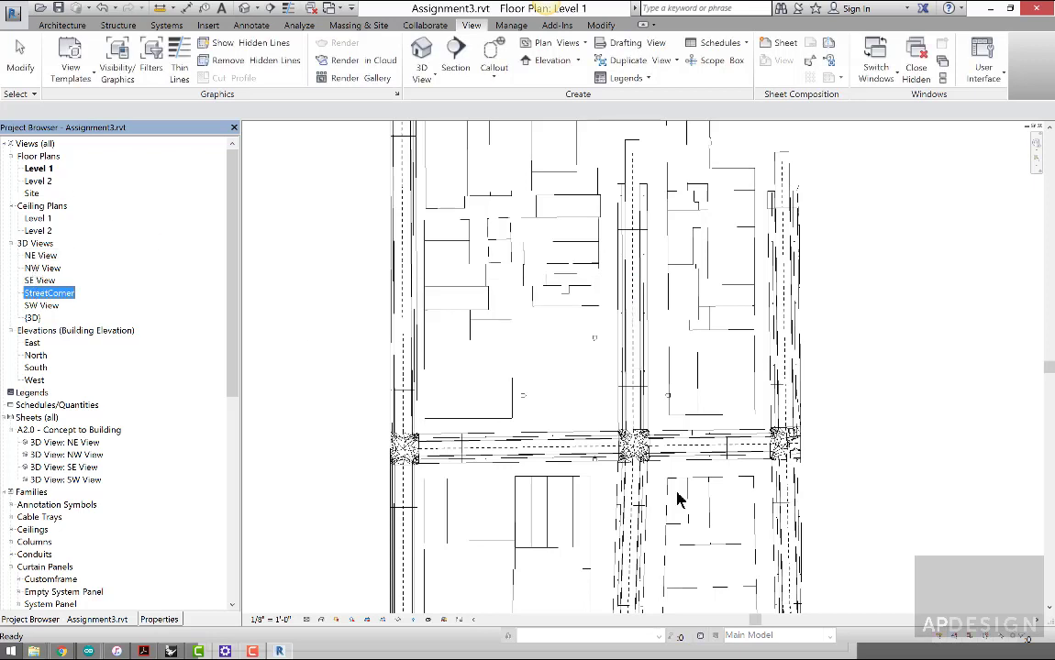
# Step: Show the StreetCorner camera in the Level 1 plan and shift its eye point and target point slightly
pyautogui.doubleClick(37, 170)
pyautogui.click(35, 293)
pyautogui.rightClick(35, 295)
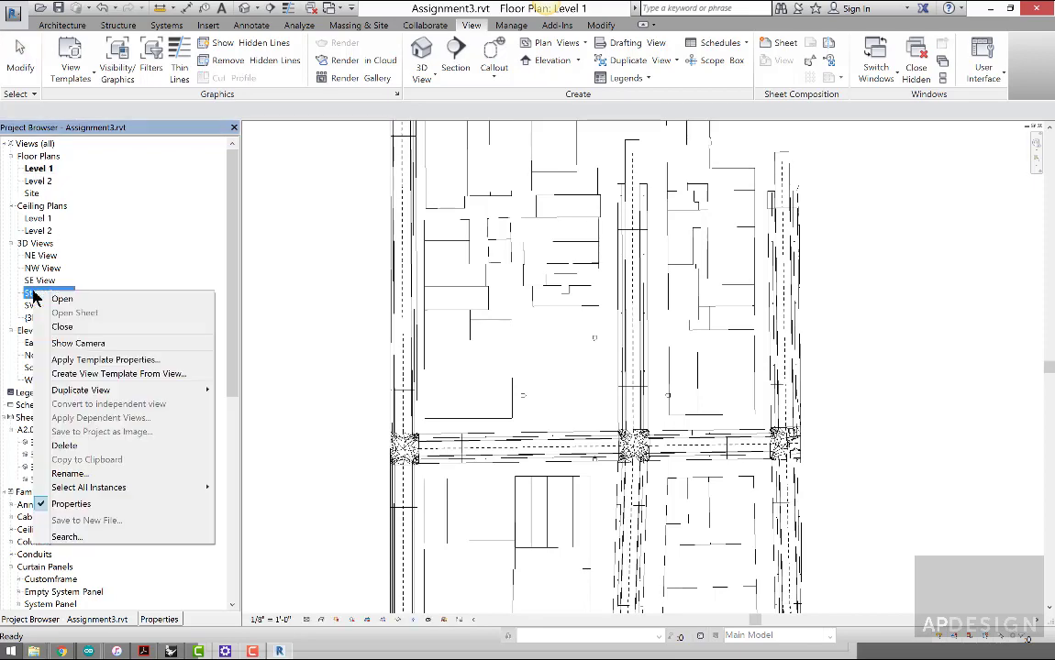
pyautogui.click(78, 344)
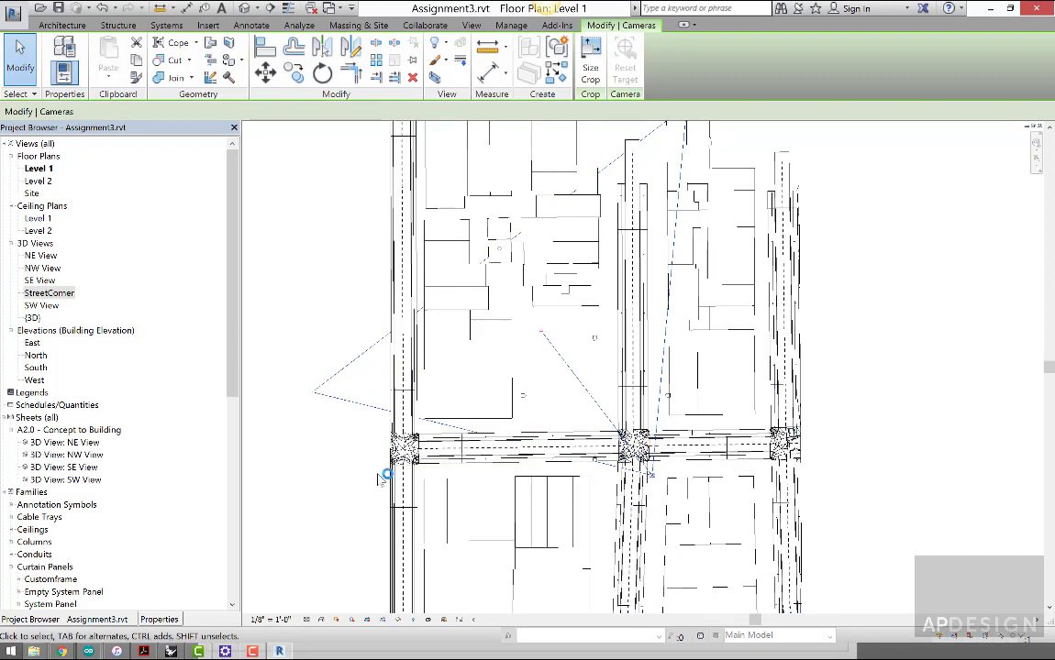
pyautogui.moveTo(650, 472)
pyautogui.mouseDown()
pyautogui.moveTo(644, 548)
pyautogui.moveTo(654, 473)
pyautogui.mouseUp()
pyautogui.moveTo(542, 332)
pyautogui.mouseDown()
pyautogui.moveTo(588, 321)
pyautogui.moveTo(527, 354)
pyautogui.moveTo(543, 337)
pyautogui.moveTo(541, 353)
pyautogui.mouseUp()
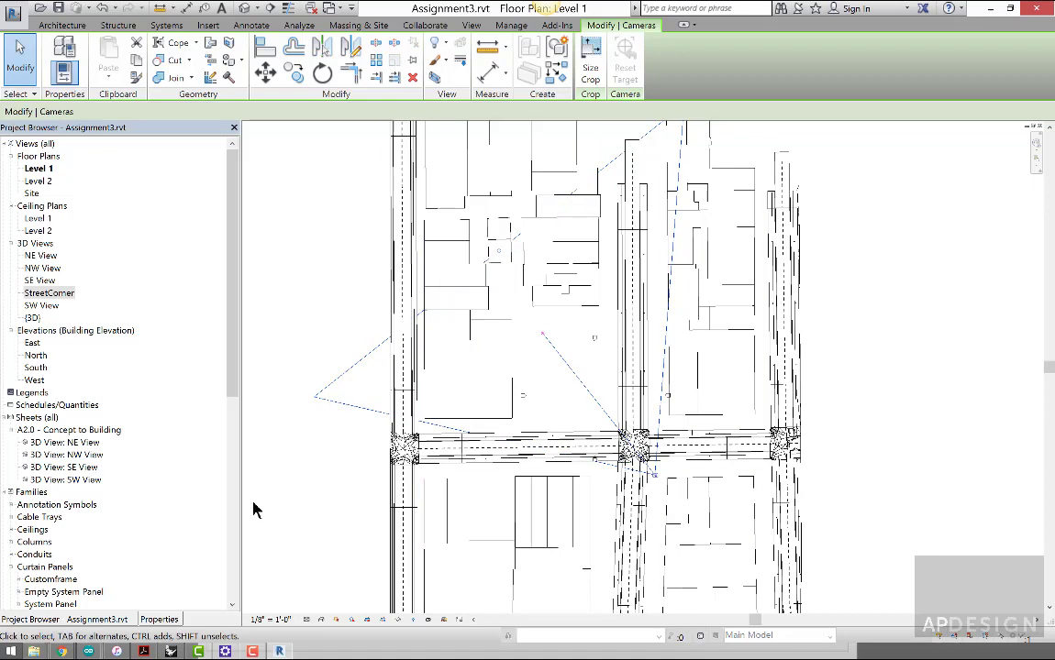
# Step: Open the StreetCorner perspective view from the Level 1 floor plan
pyautogui.click(158, 620)
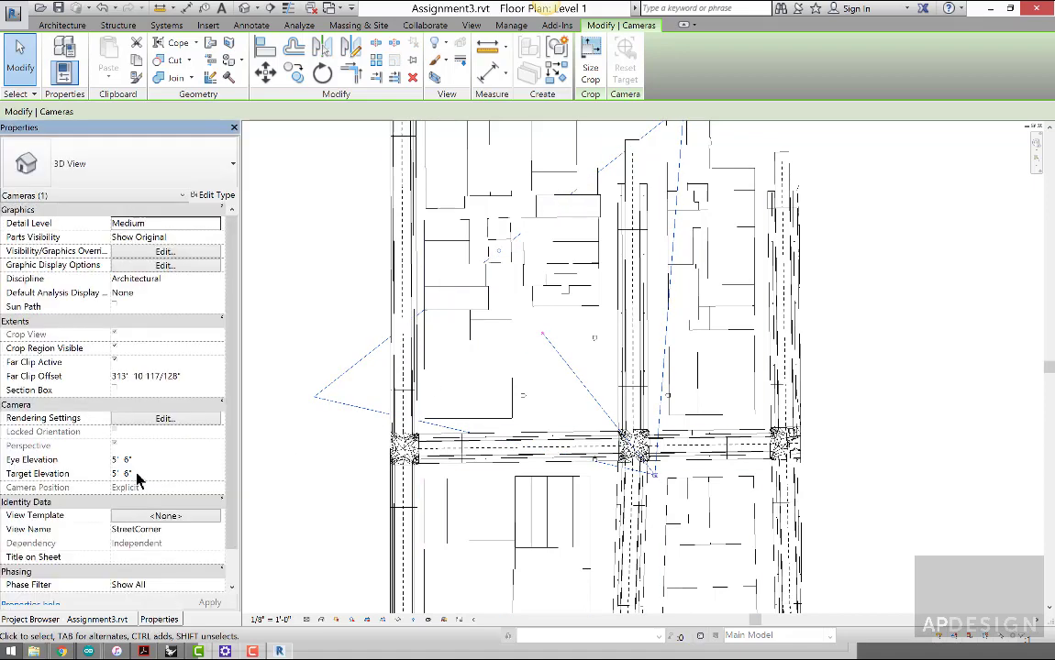
pyautogui.click(129, 473)
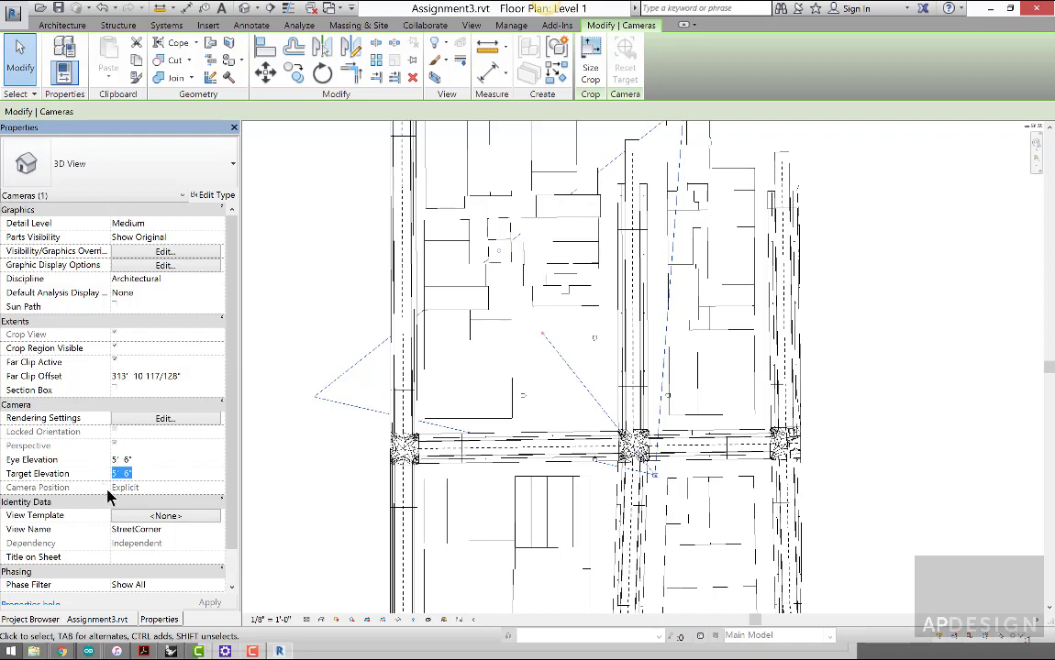
pyautogui.click(275, 530)
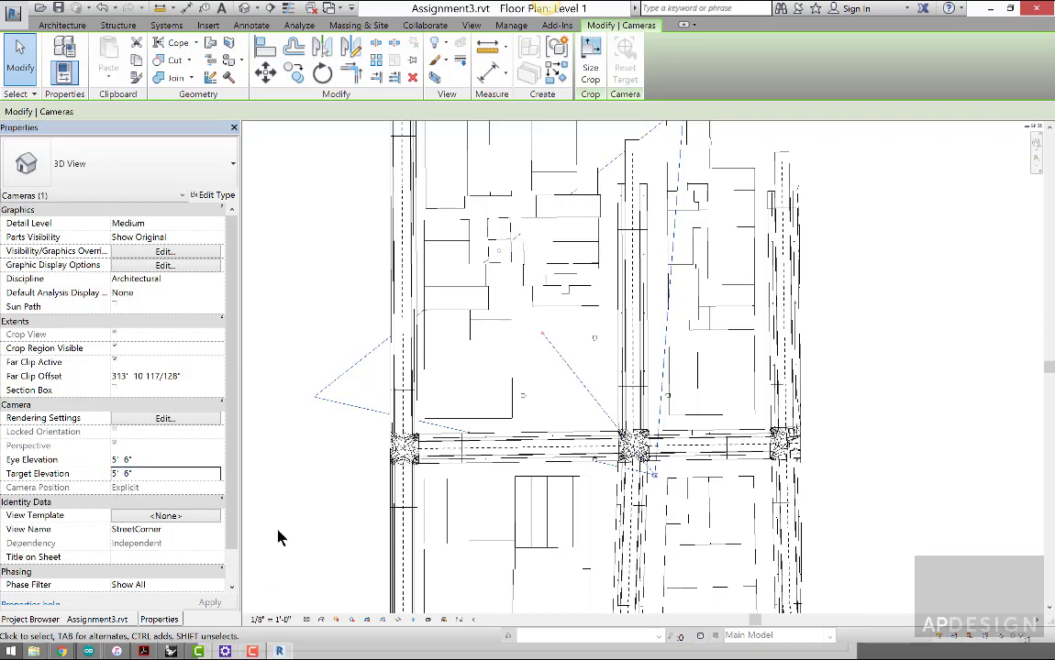
pyautogui.click(92, 620)
pyautogui.doubleClick(51, 294)
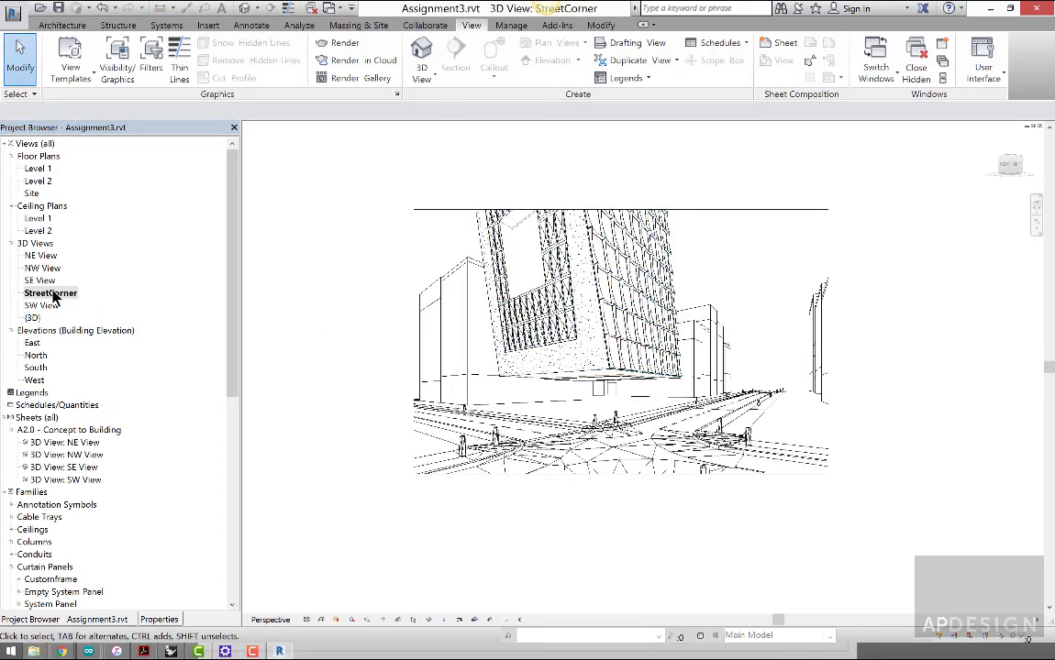
# Step: Try target elevations of 45' 0", 60' 0" and 100' 0" for the StreetCorner camera
pyautogui.click(161, 620)
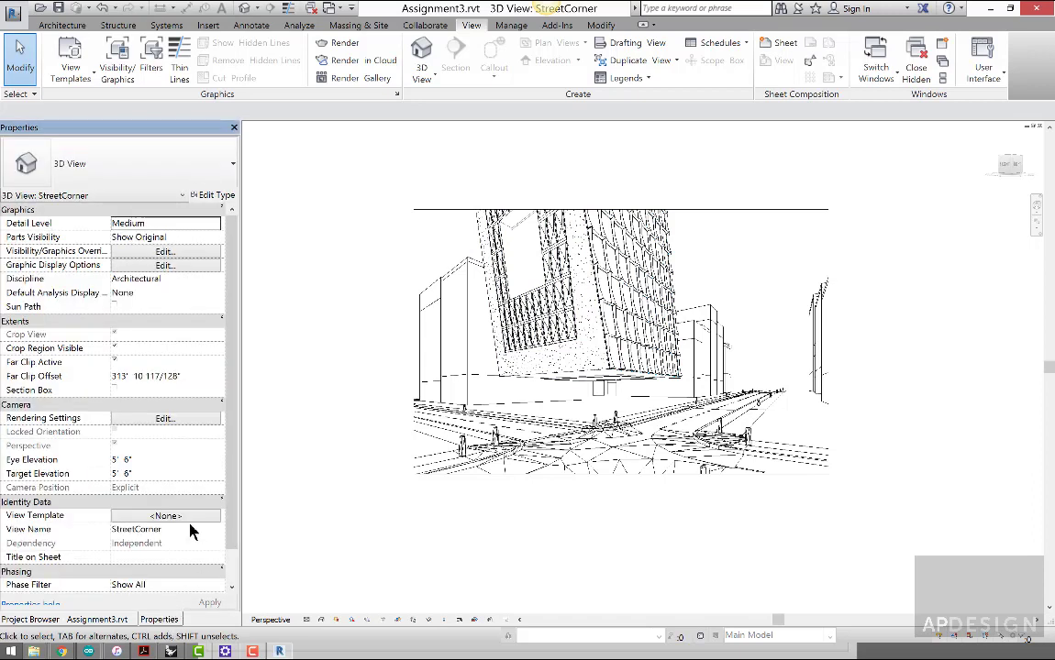
pyautogui.click(150, 474)
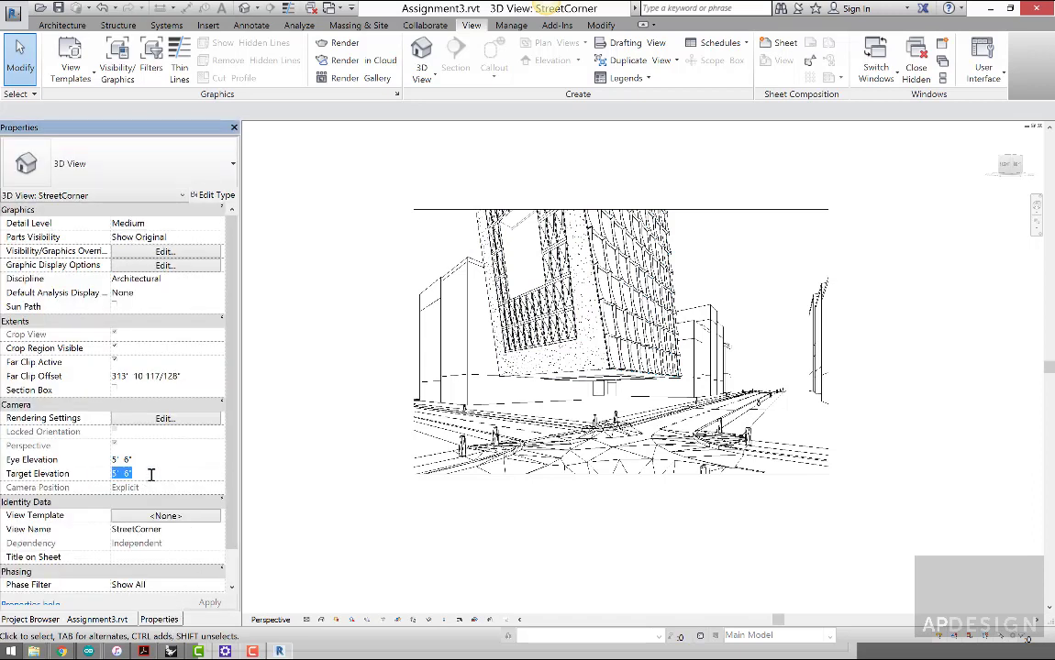
pyautogui.write('45\' 0"')
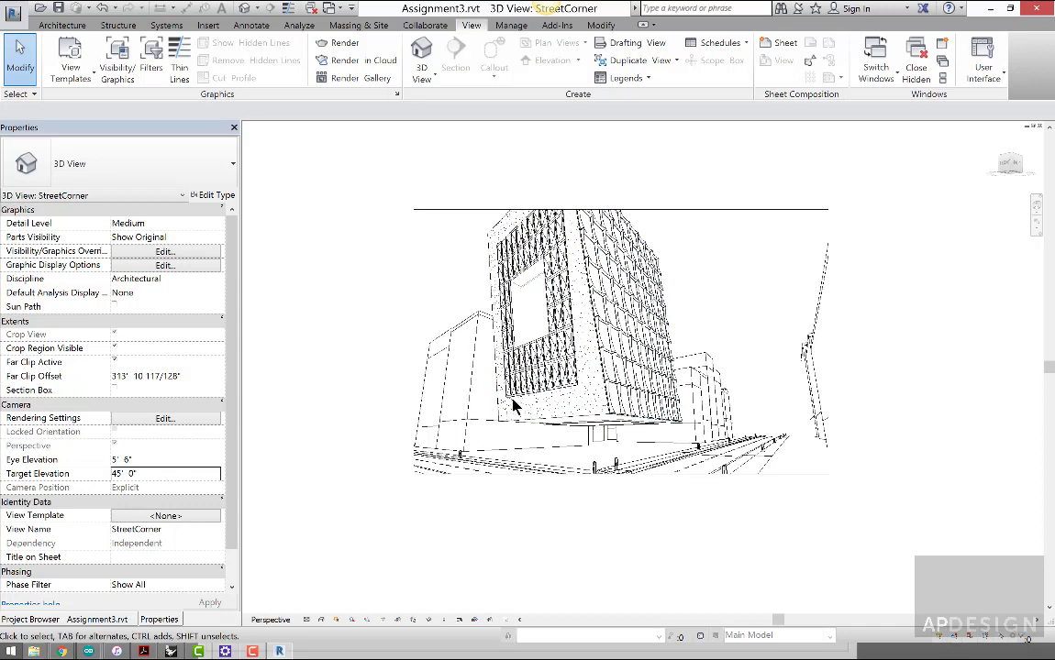
pyautogui.moveTo(145, 474); pyautogui.dragTo(94, 473)
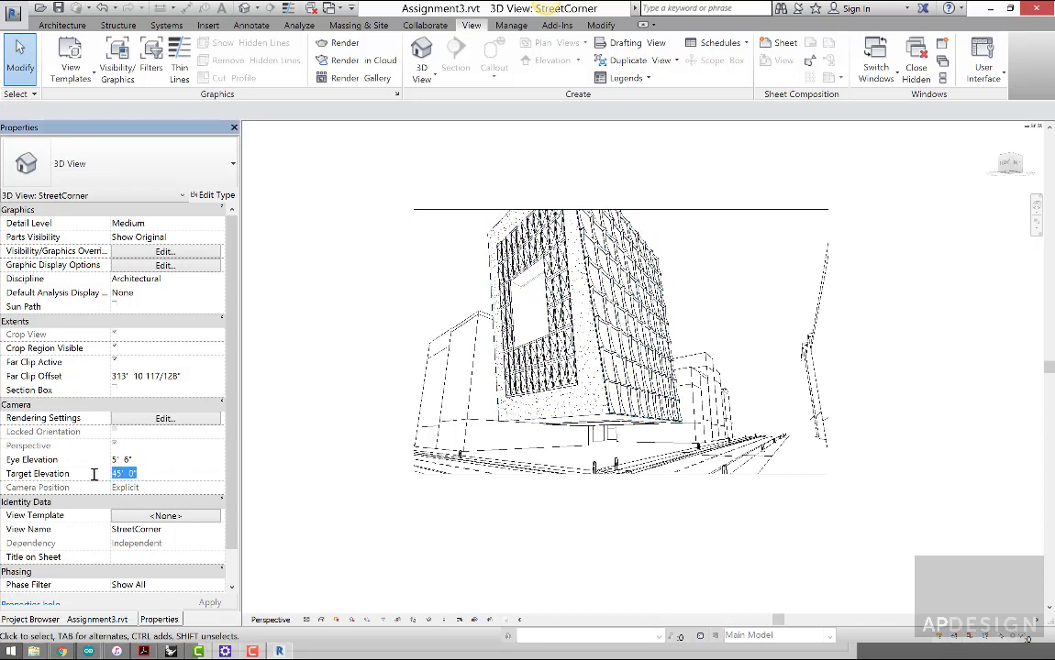
pyautogui.write('60')
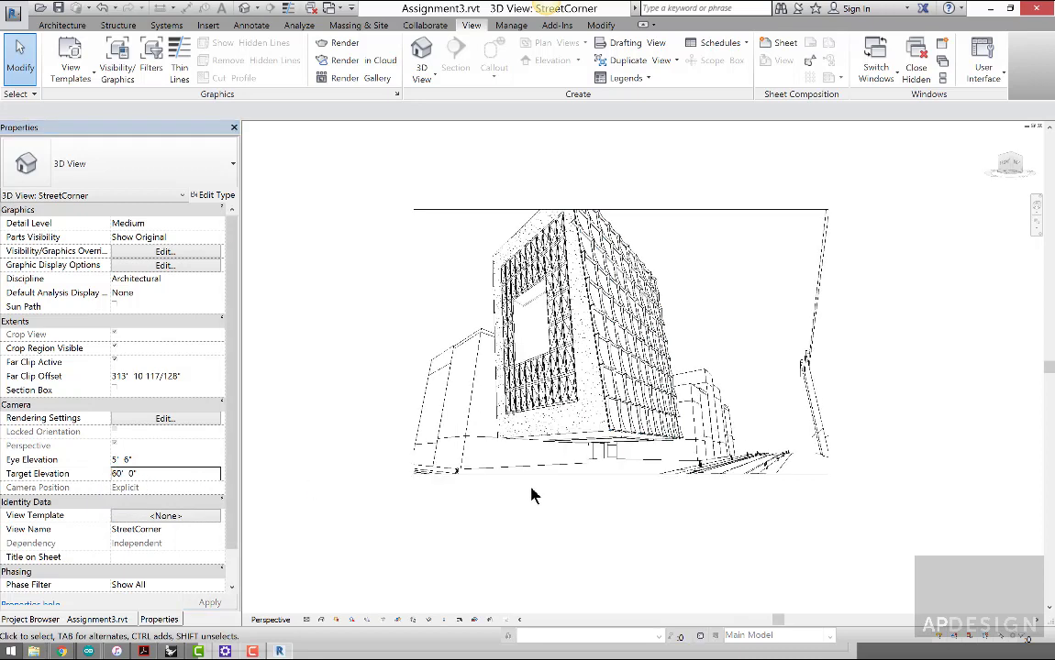
pyautogui.moveTo(136, 474); pyautogui.dragTo(94, 474)
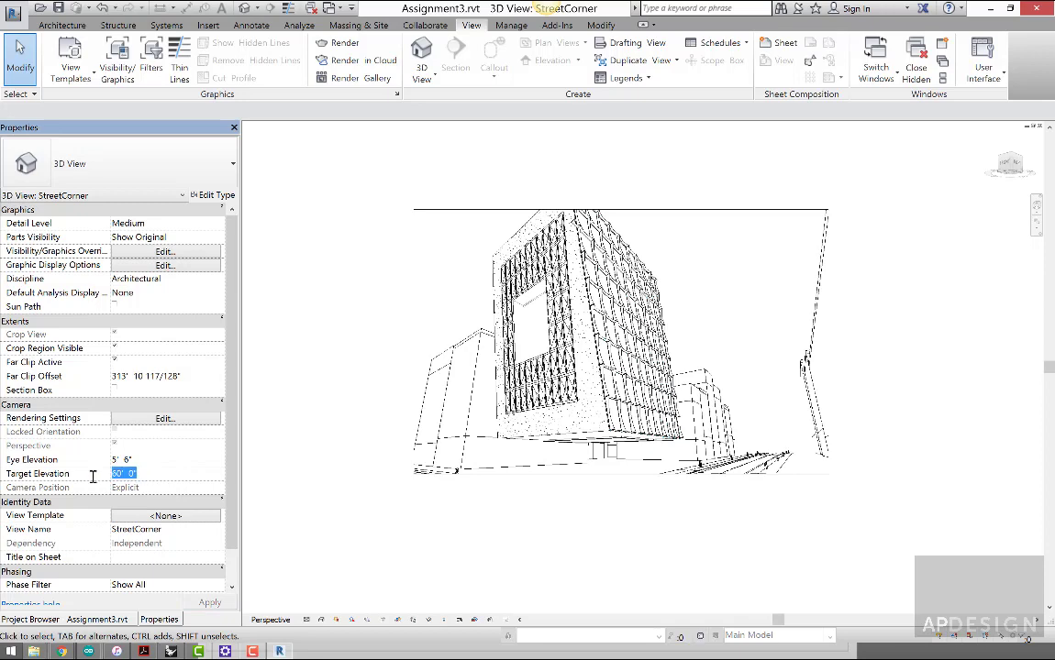
pyautogui.write('100')
pyautogui.press('Return')
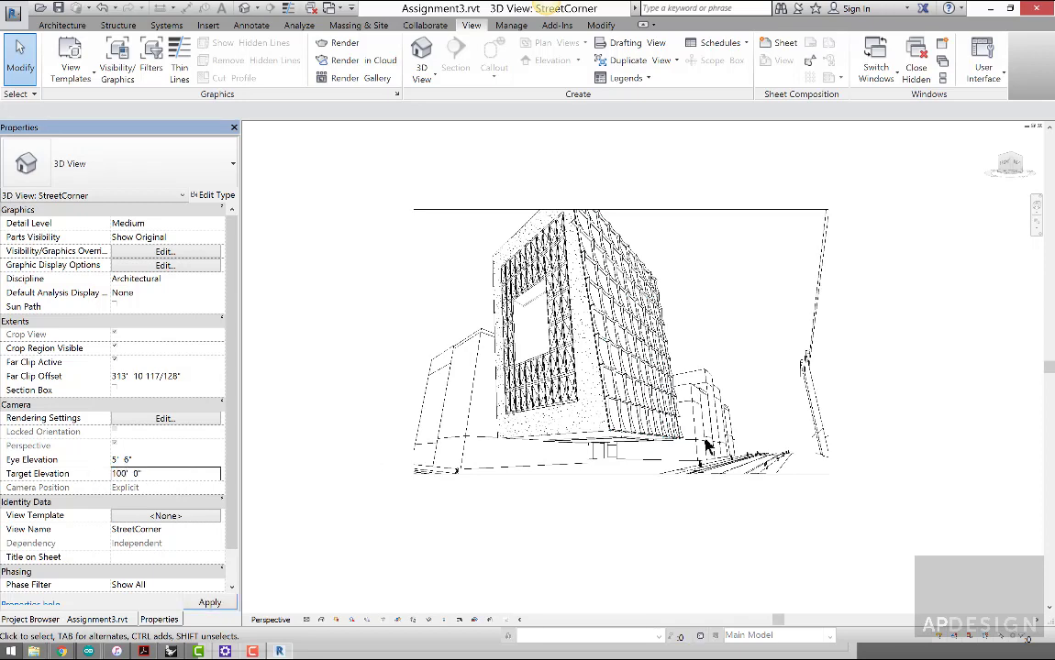
# Step: Set the StreetCorner camera's target elevation back to 5' 6" and apply it
pyautogui.click(140, 474)
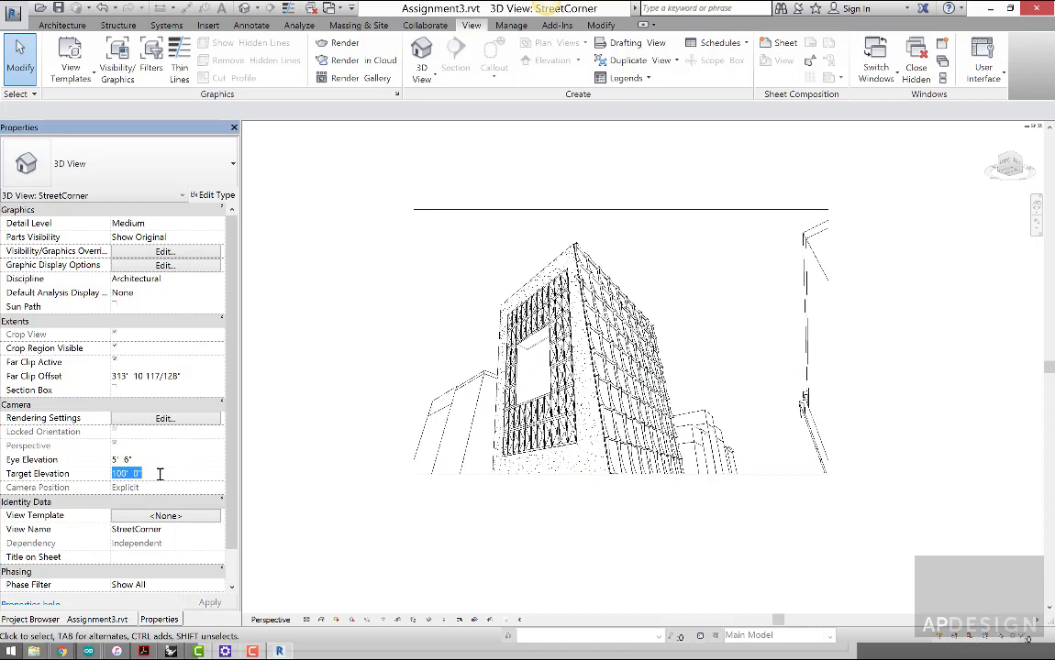
pyautogui.write('5 6')
pyautogui.press('Return')
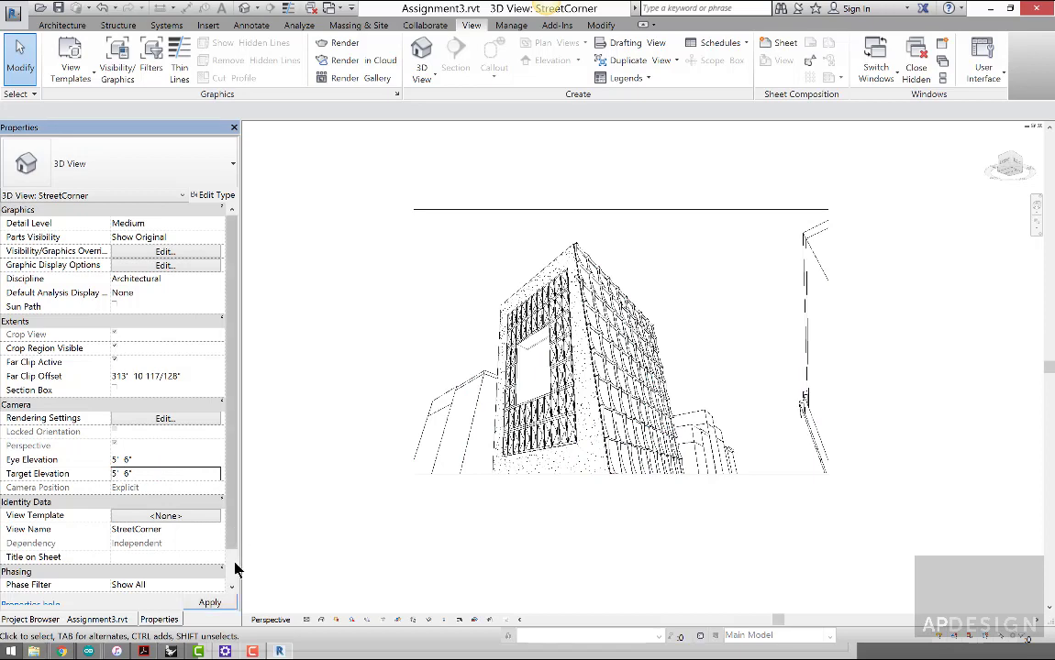
pyautogui.click(216, 606)
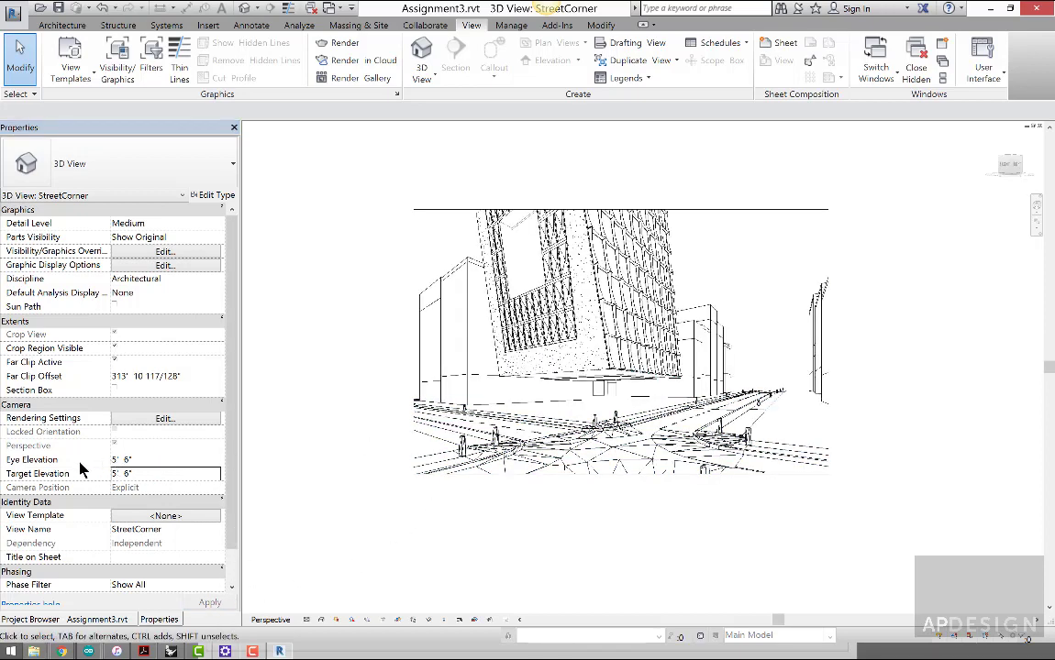
# Step: Set both the target elevation and the eye elevation of the StreetCorner camera to 4' 0"
pyautogui.click(133, 475)
pyautogui.write('4')
pyautogui.press('Return')
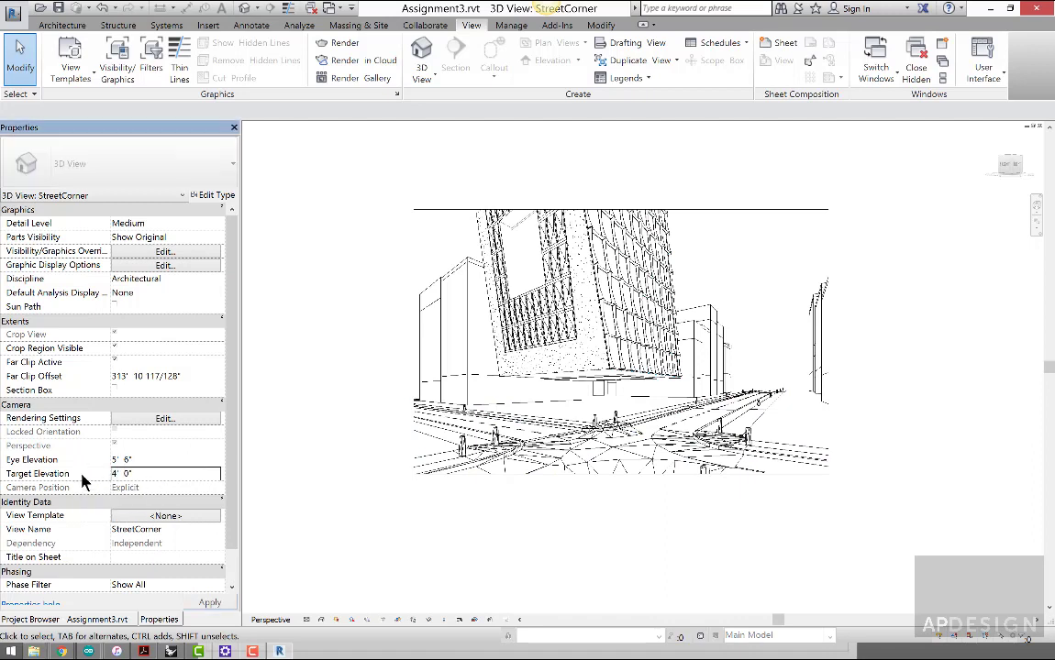
pyautogui.click(156, 460)
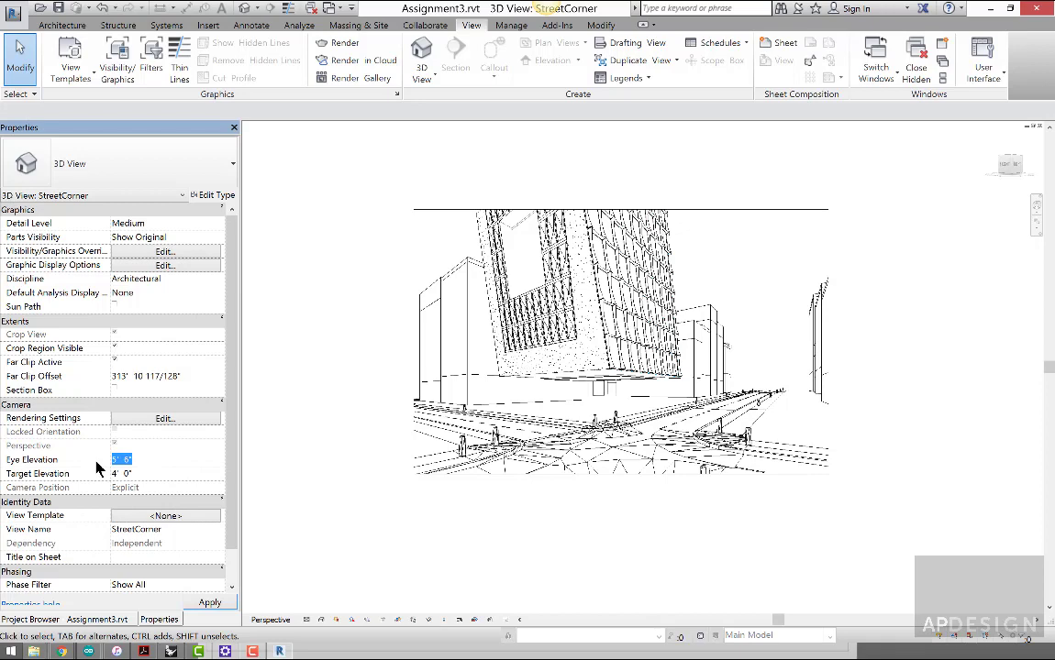
pyautogui.write('4')
pyautogui.press('Return')
pyautogui.click(172, 473)
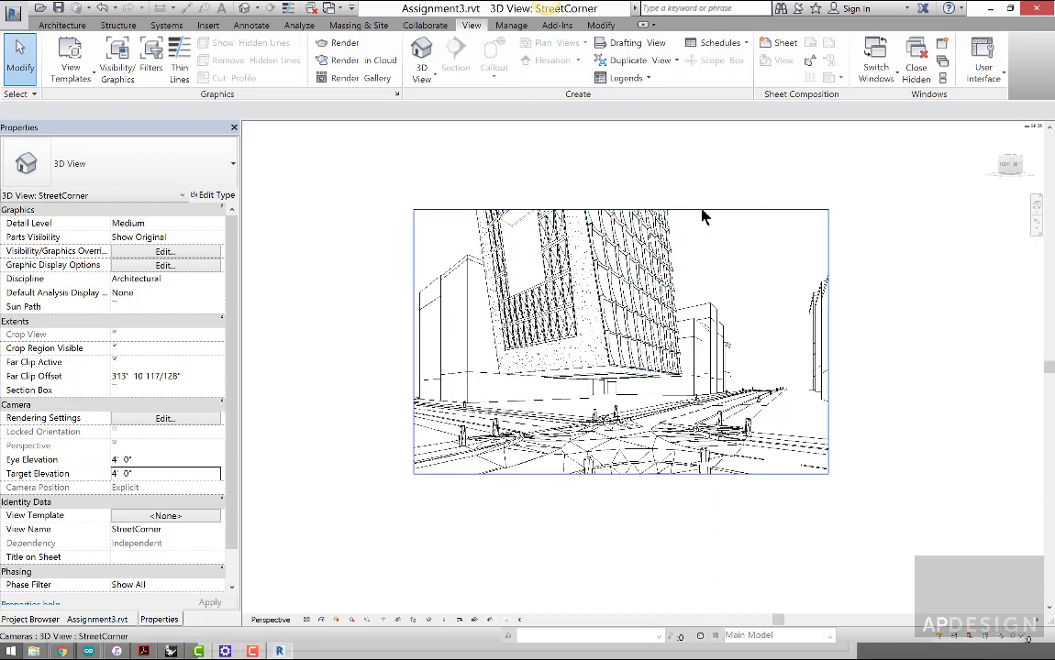
# Step: Extend the StreetCorner crop region slightly upward and to the left, and pull its right edge slightly inward
pyautogui.click(631, 206)
pyautogui.moveTo(621, 210); pyautogui.dragTo(624, 187)
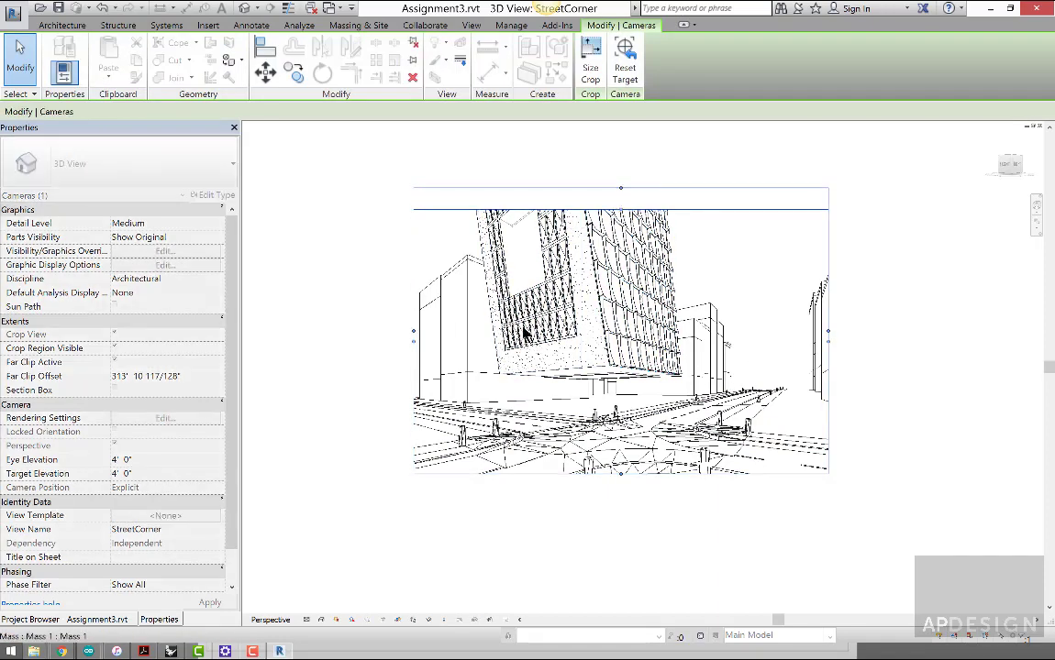
pyautogui.moveTo(829, 332); pyautogui.dragTo(817, 333)
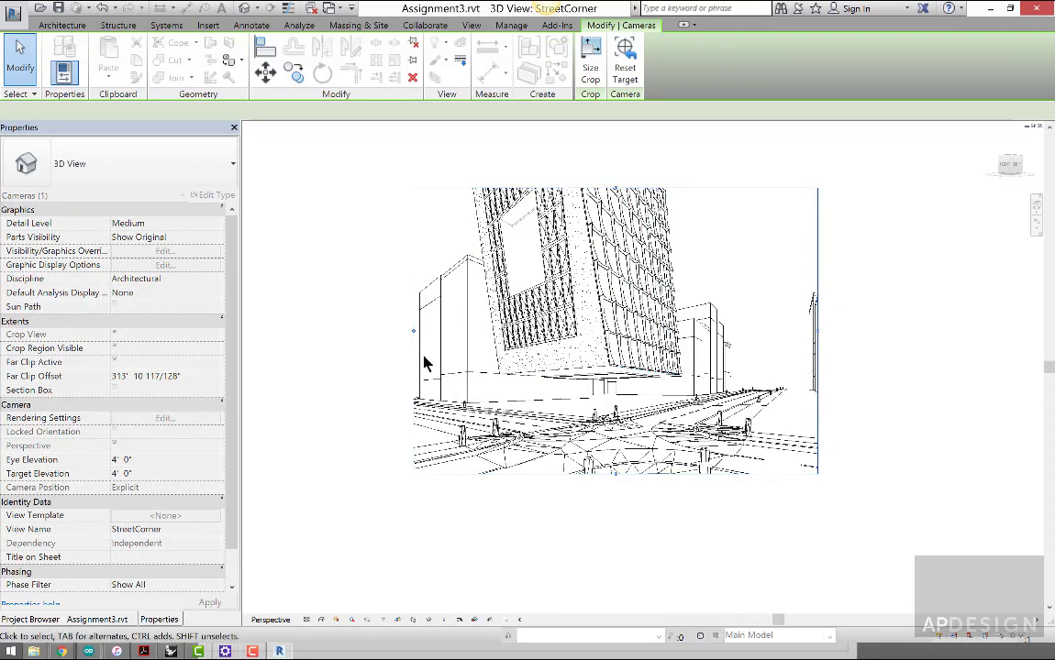
pyautogui.moveTo(414, 340); pyautogui.dragTo(401, 332)
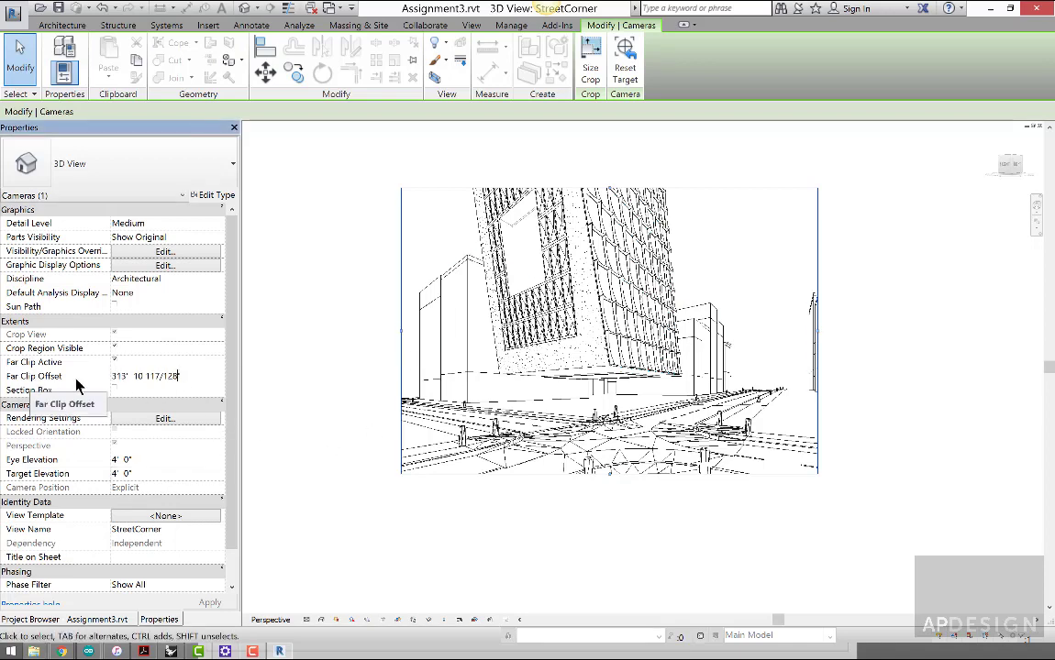
# Step: Try a far clip offset of 200' 0" for the StreetCorner camera
pyautogui.moveTo(195, 377); pyautogui.dragTo(98, 377)
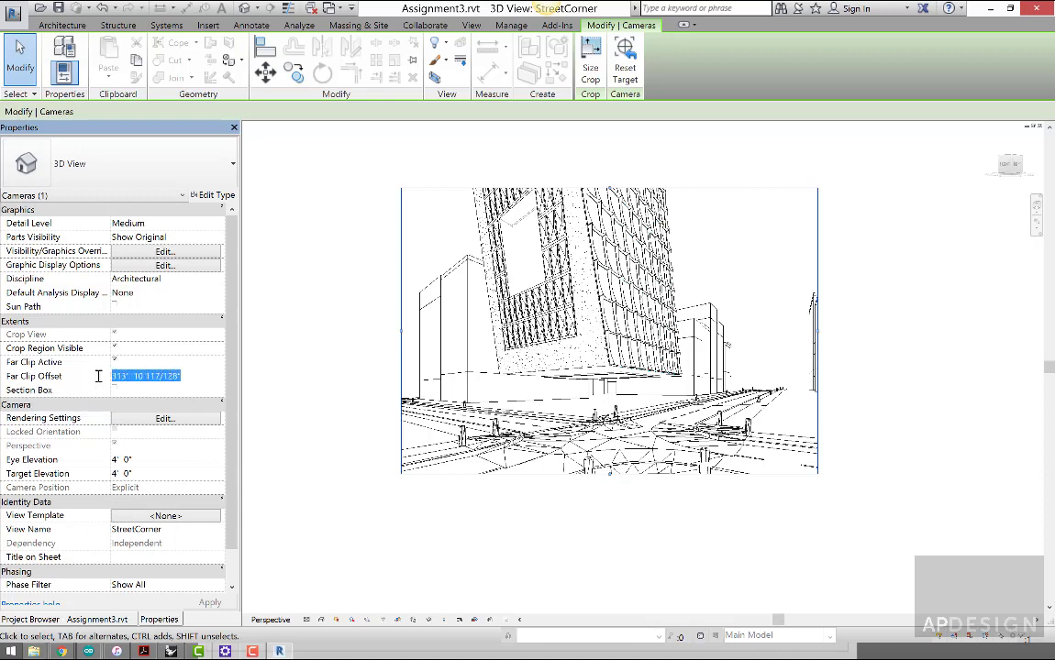
pyautogui.write('200')
pyautogui.press('Return')
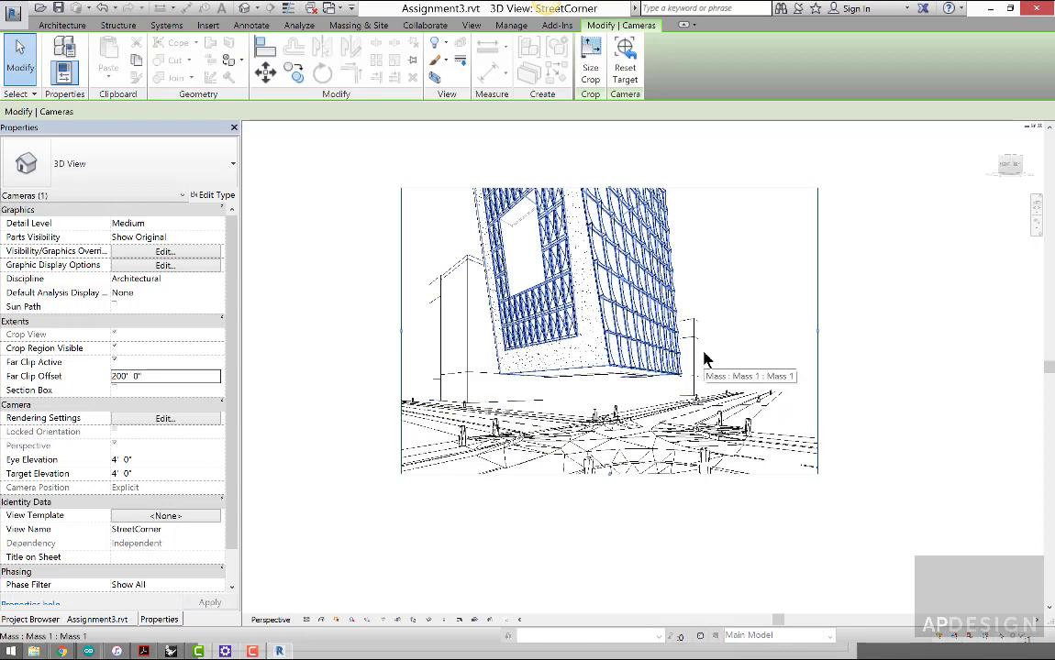
# Step: Set the camera's far clip offset to 500' 0", turn off Far Clip Active, and deselect the camera
pyautogui.click(156, 375)
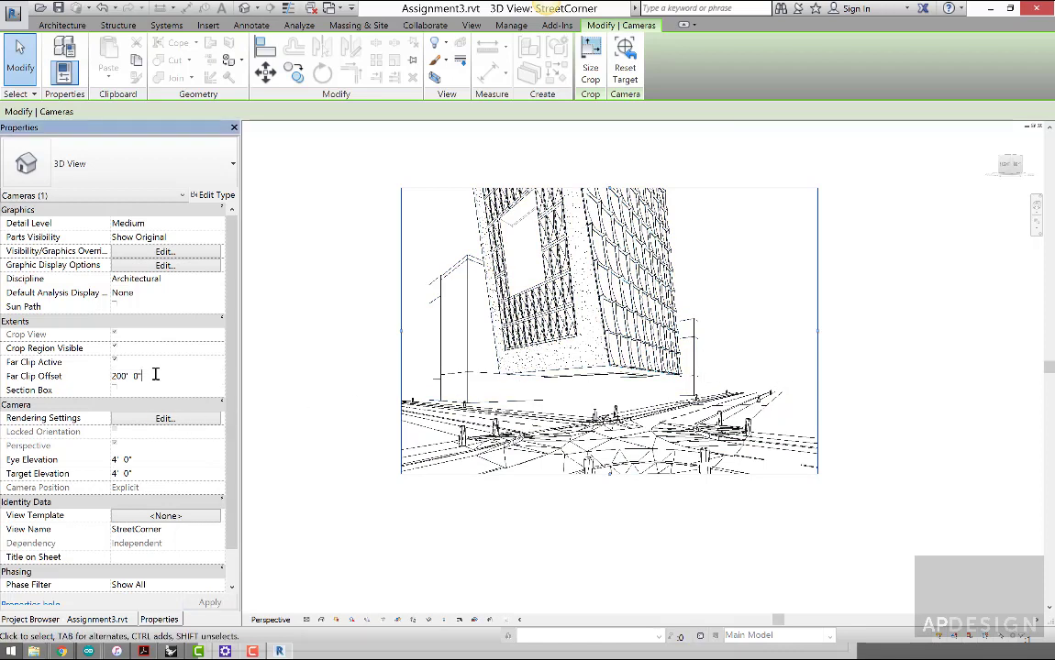
pyautogui.moveTo(152, 375); pyautogui.dragTo(103, 376)
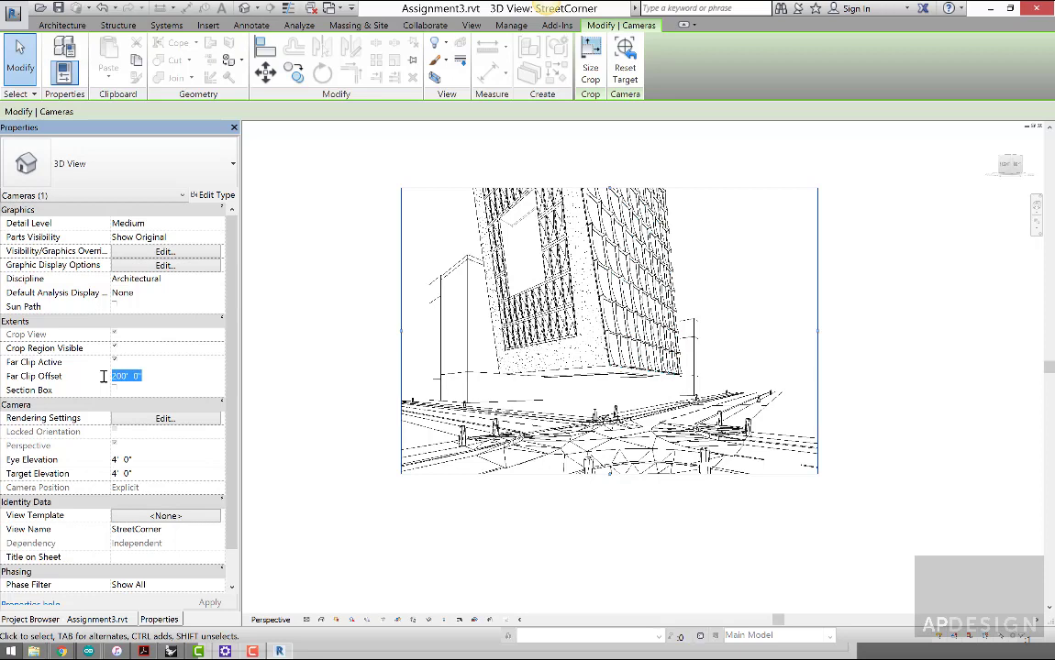
pyautogui.write('500\' 0"')
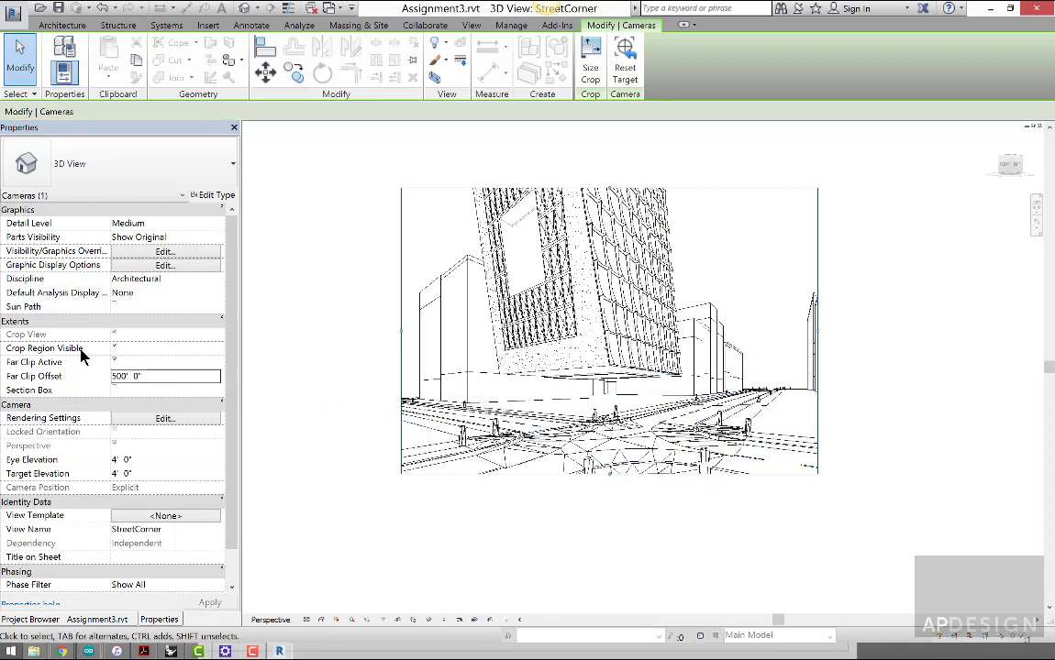
pyautogui.click(114, 361)
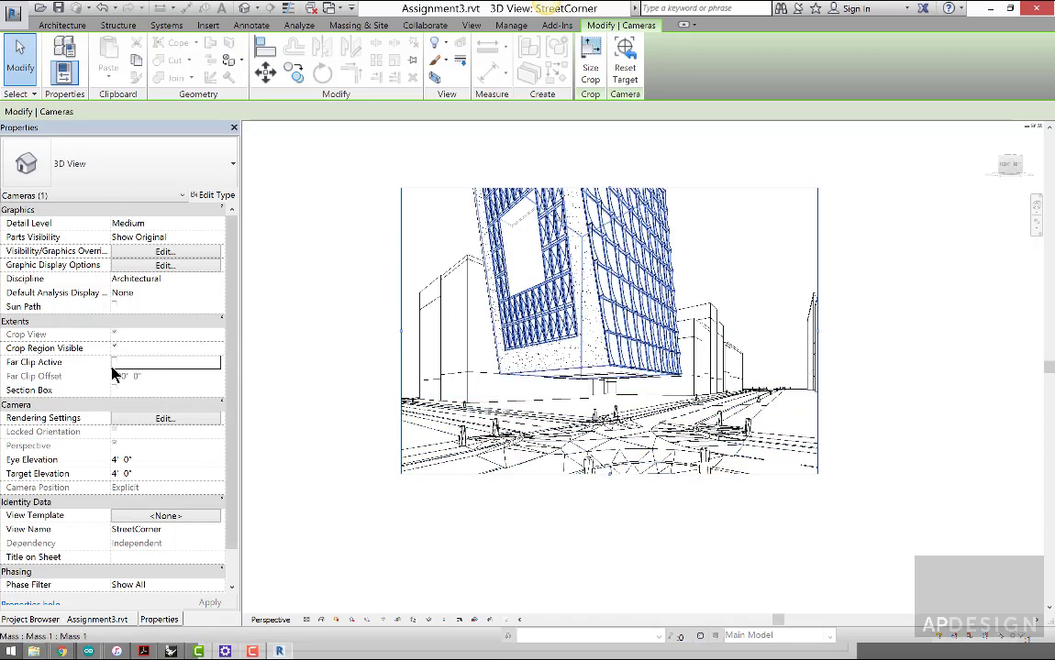
pyautogui.click(695, 543)
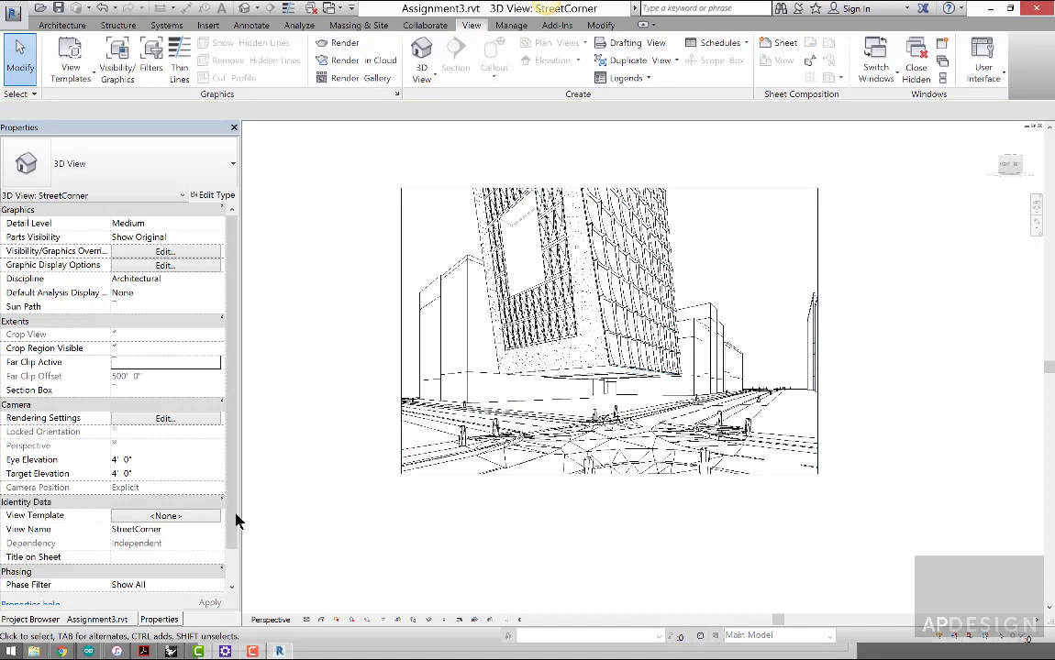
# Step: Turn on shadows in the StreetCorner perspective view
pyautogui.click(351, 621)
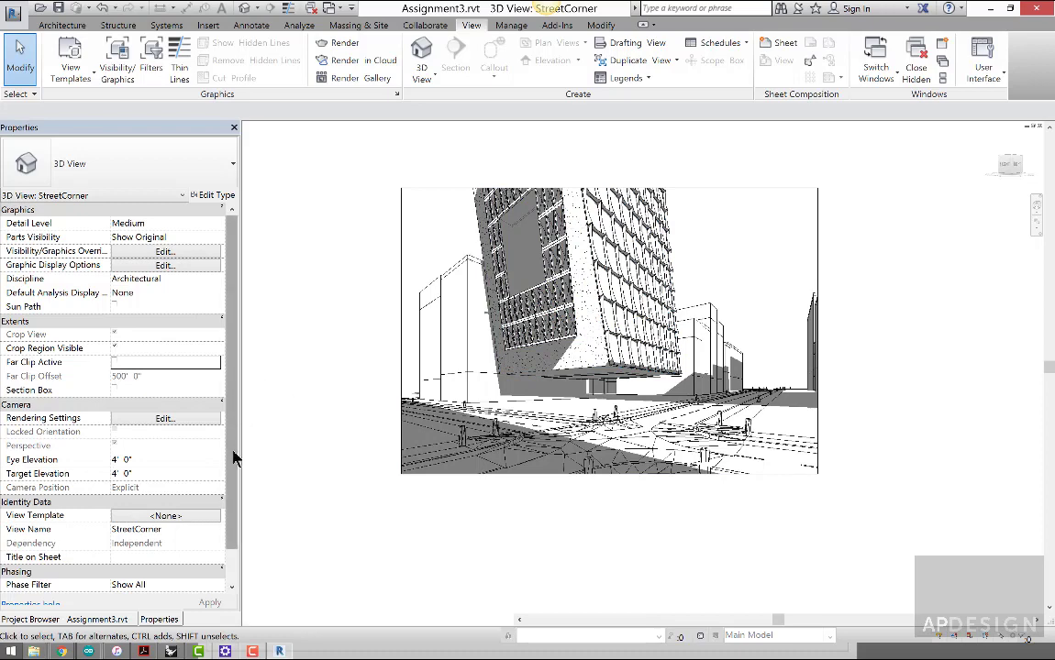
pyautogui.scroll(-1, 234, 458)
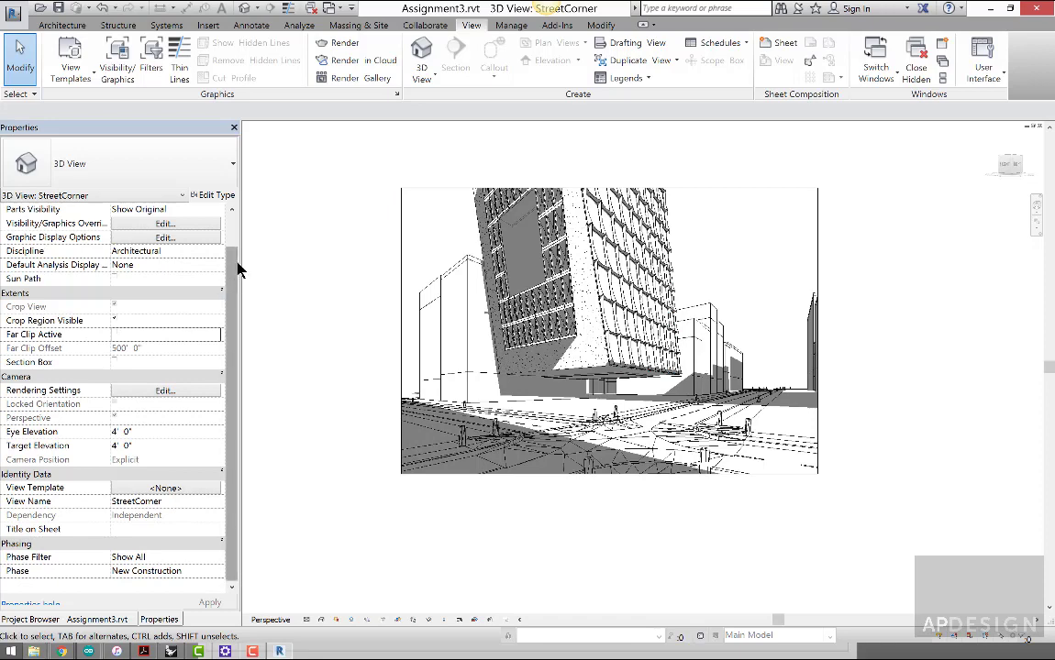
pyautogui.moveTo(236, 268); pyautogui.dragTo(237, 200)
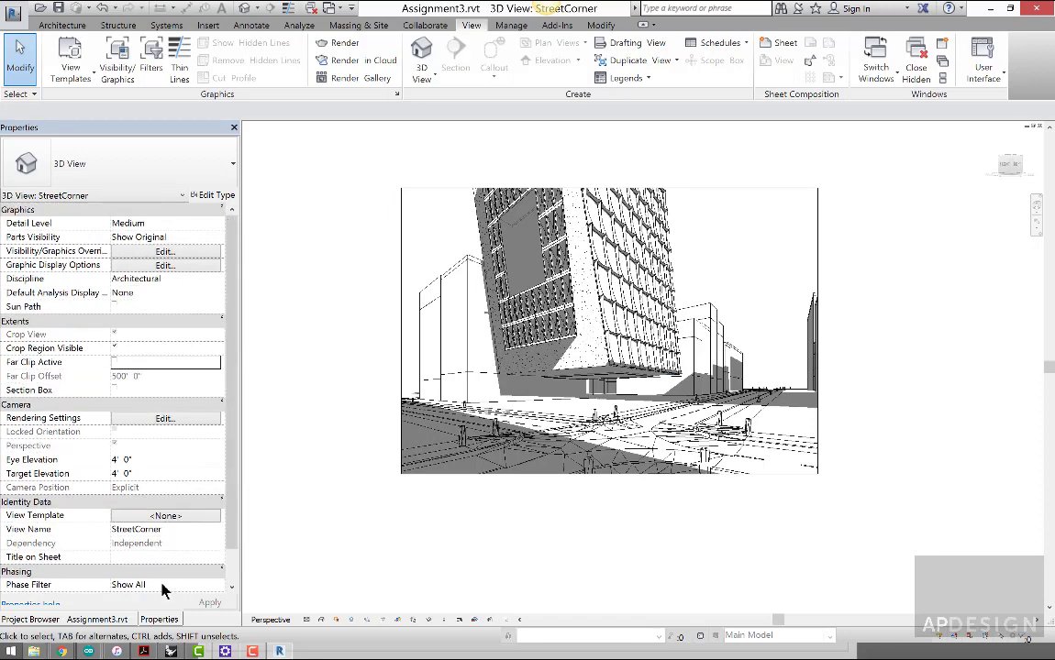
# Step: Open the Level 2 floor plan and bring the whole building outline into view
pyautogui.click(96, 619)
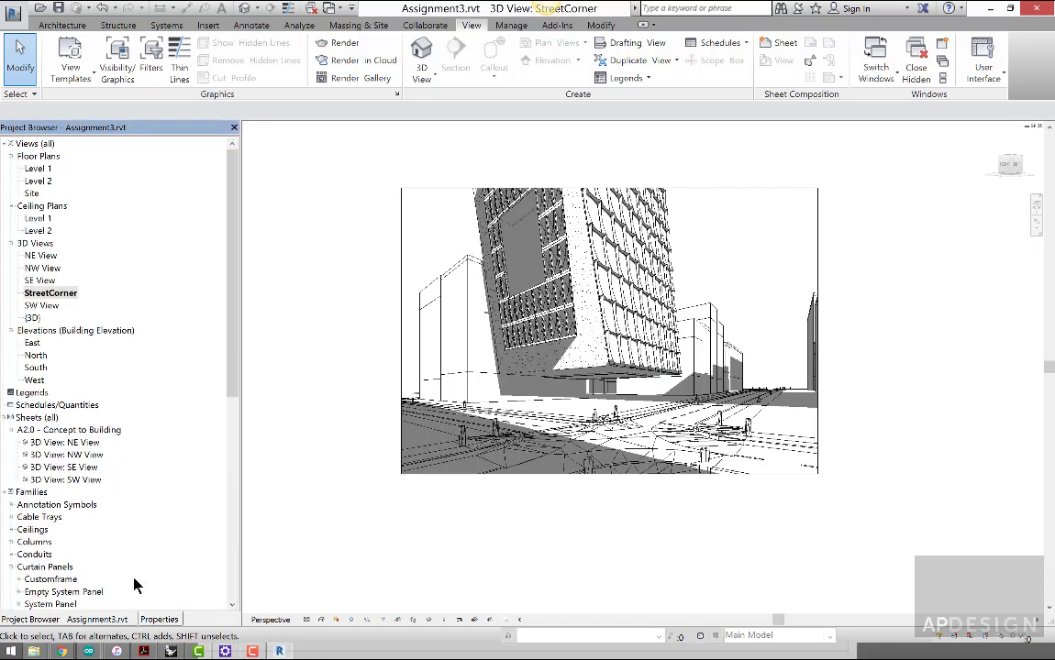
pyautogui.click(38, 182)
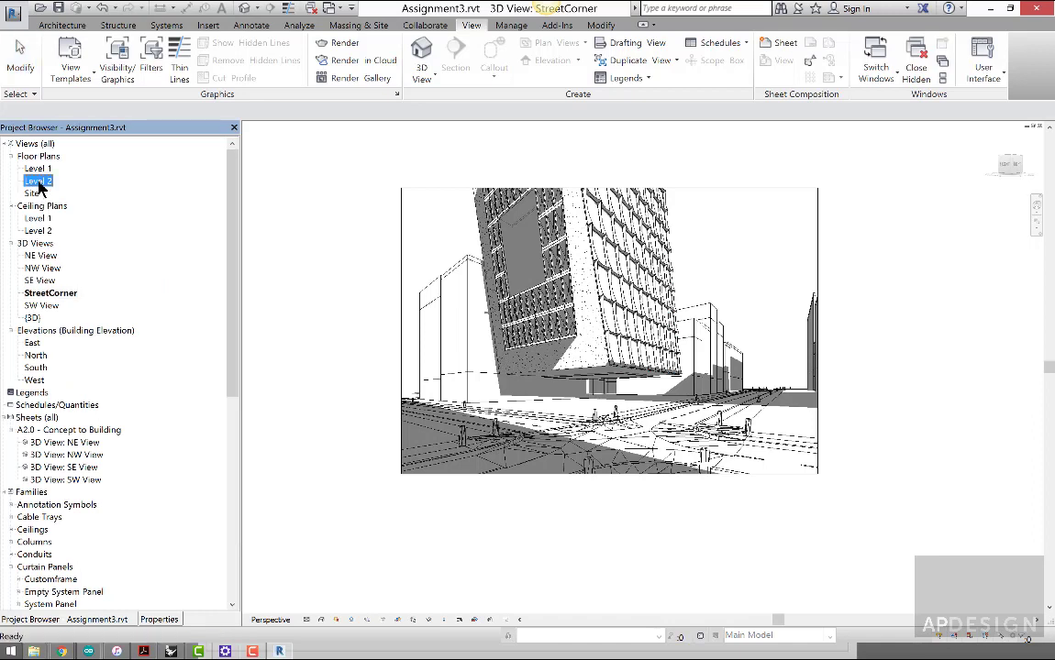
pyautogui.doubleClick(38, 183)
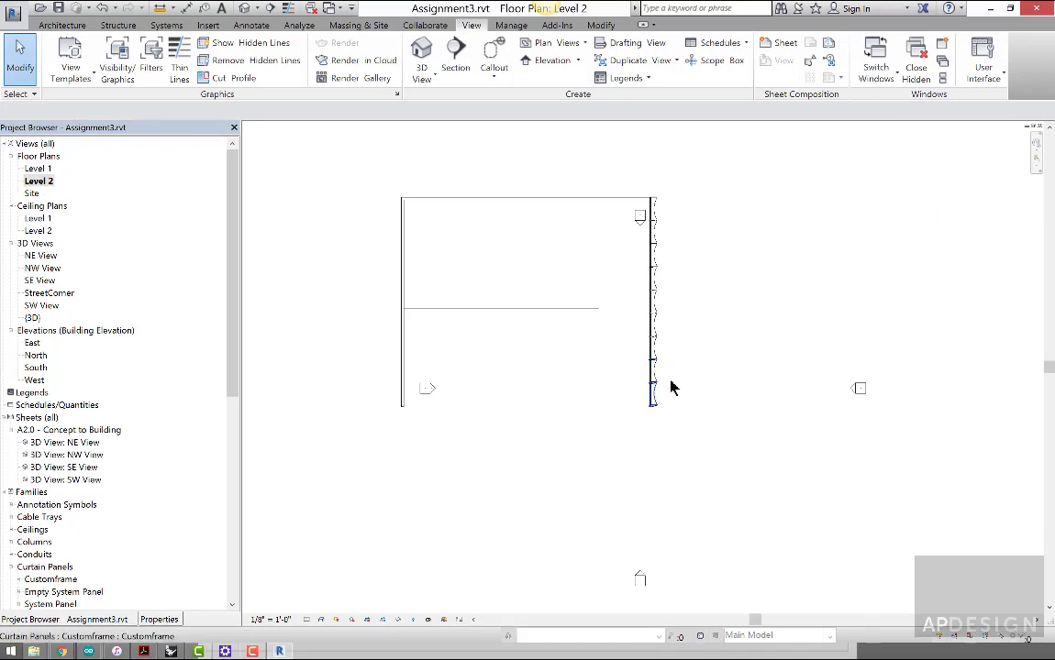
pyautogui.scroll(-2, 670, 387)
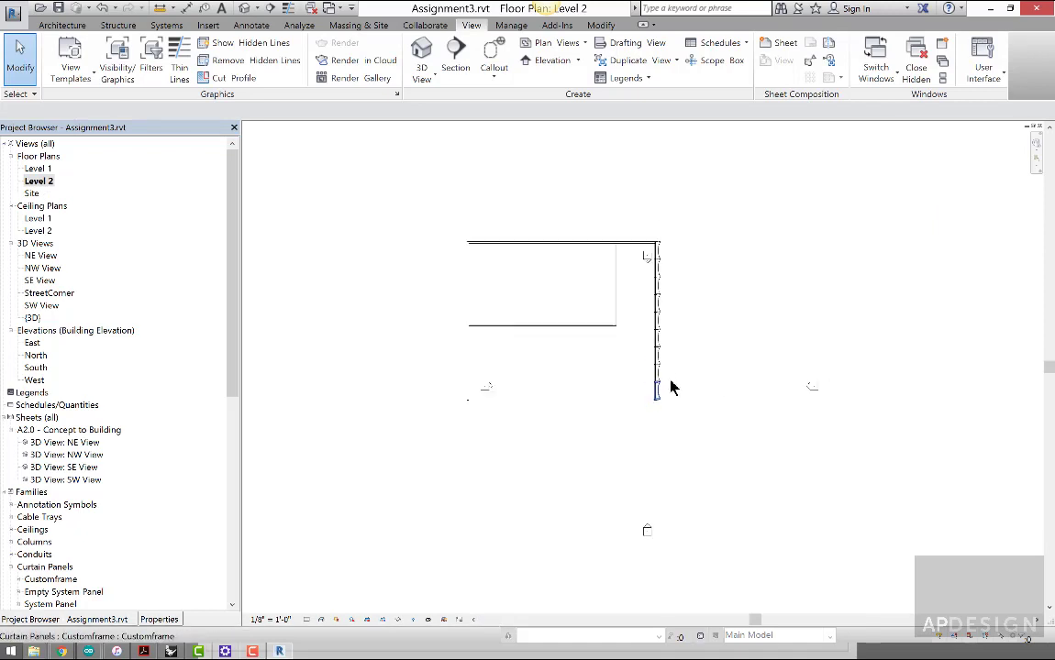
# Step: Reveal hidden elements in the Level 2 plan, unhide by category the elements along the building's lower edge, and exit reveal mode
pyautogui.click(412, 620)
pyautogui.click(627, 417)
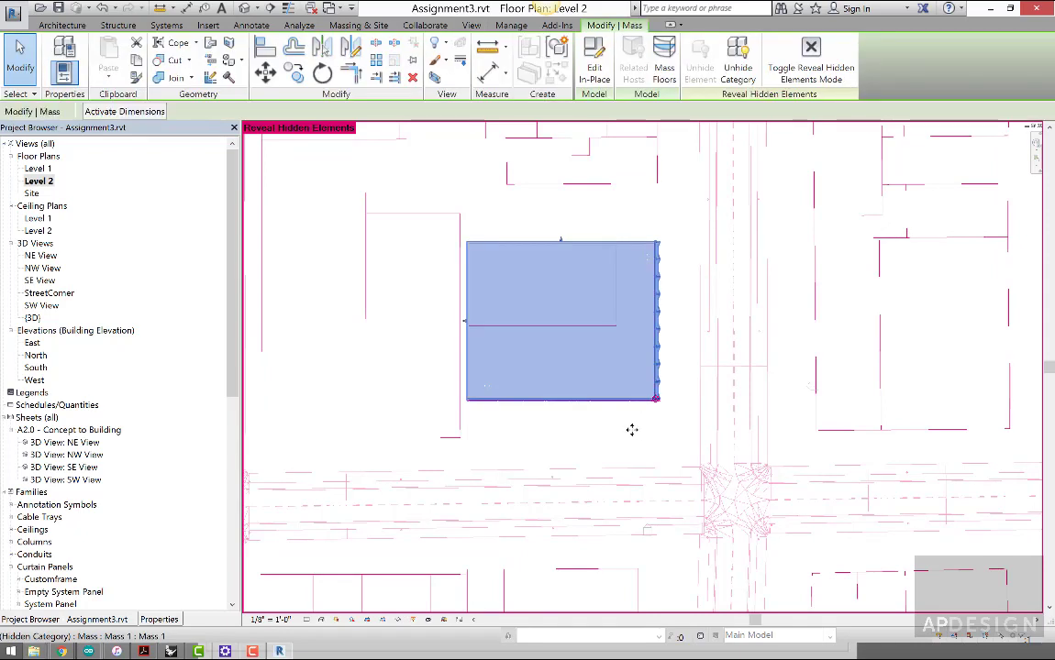
pyautogui.moveTo(626, 423); pyautogui.dragTo(534, 413)
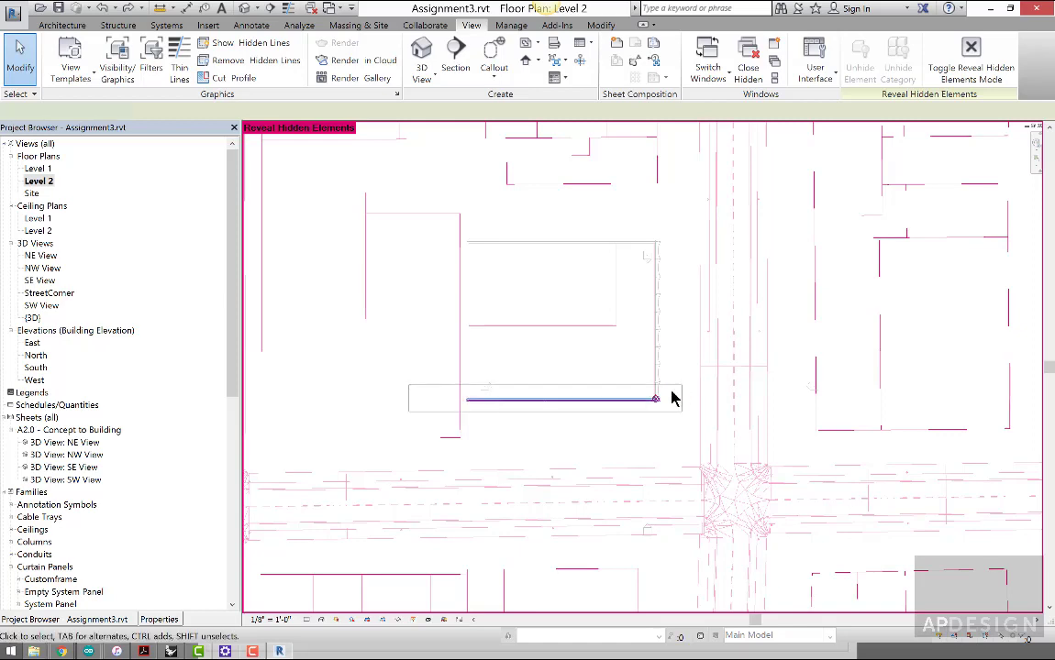
pyautogui.click(606, 400)
pyautogui.rightClick(605, 400)
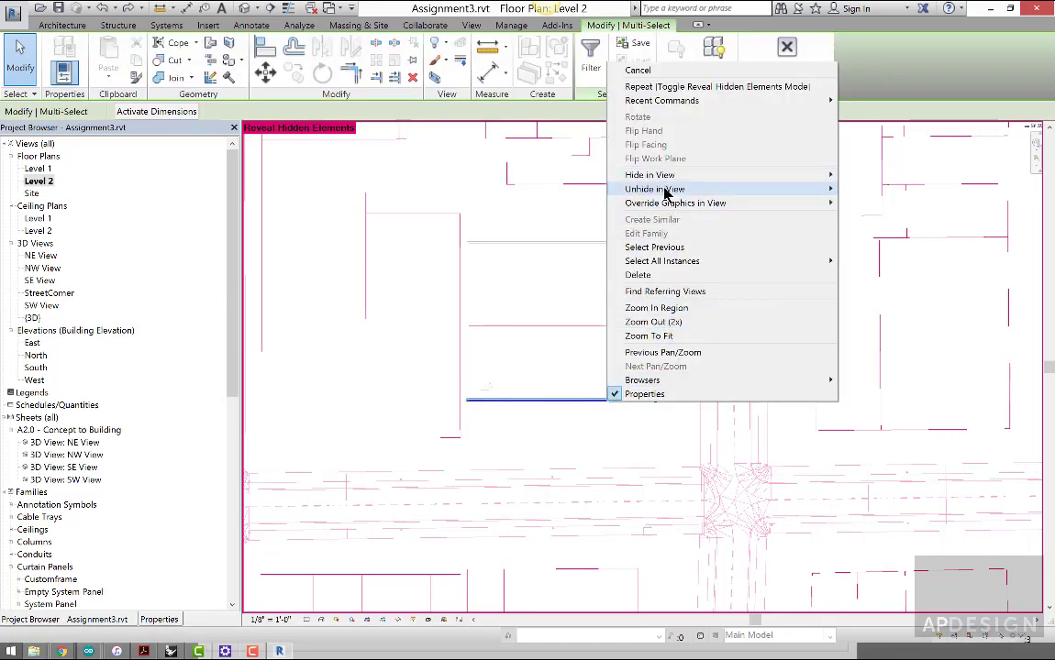
pyautogui.moveTo(807, 189)
pyautogui.click(867, 203)
pyautogui.click(636, 438)
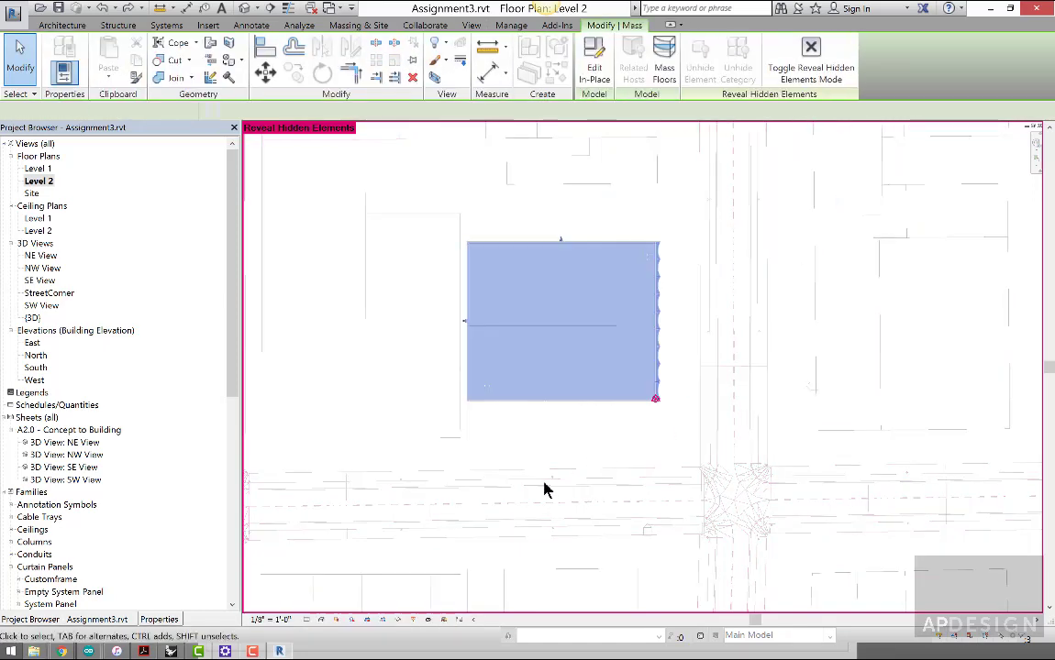
pyautogui.click(415, 627)
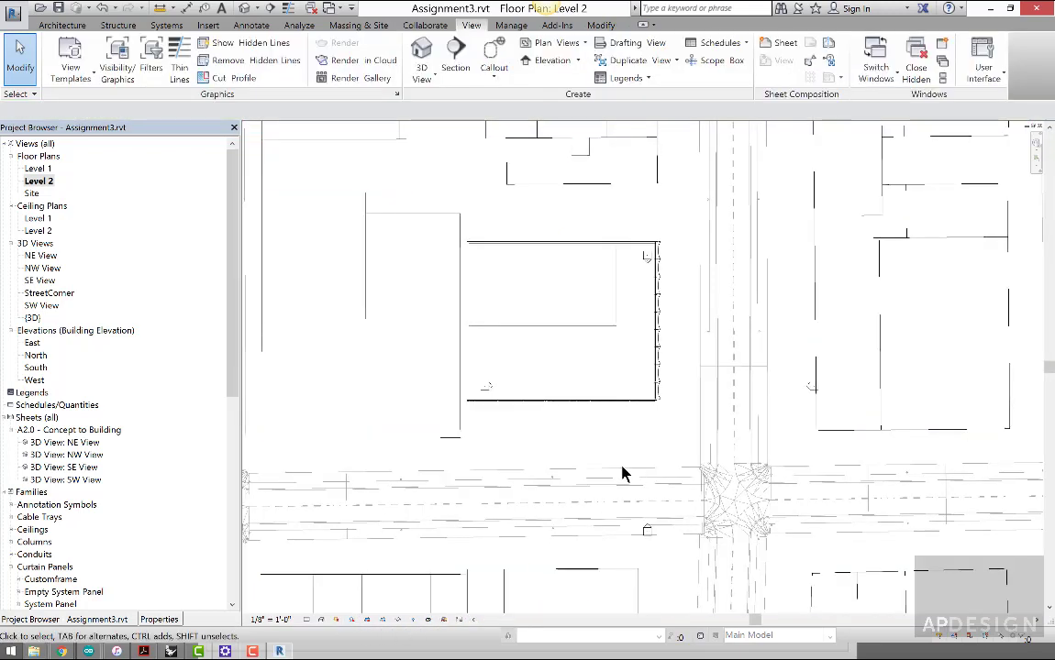
# Step: Place a perspective camera from Level 2 at a 5' 6" offset, just outside the scalloped curtain wall and aimed at its panels
pyautogui.click(36, 179)
pyautogui.scroll(3, 647, 190)
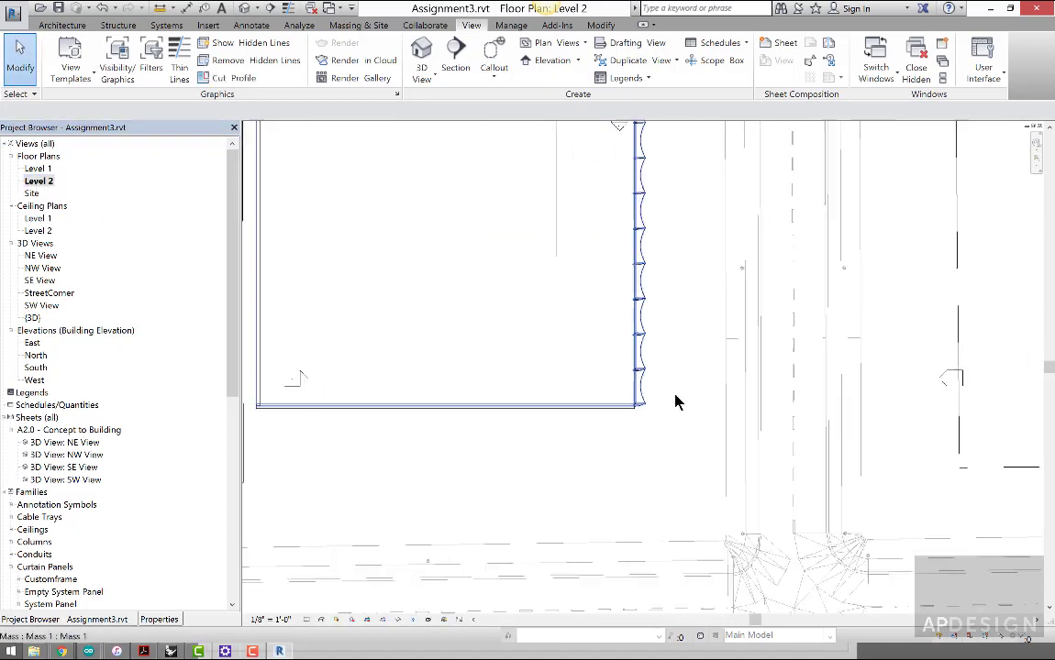
pyautogui.click(422, 71)
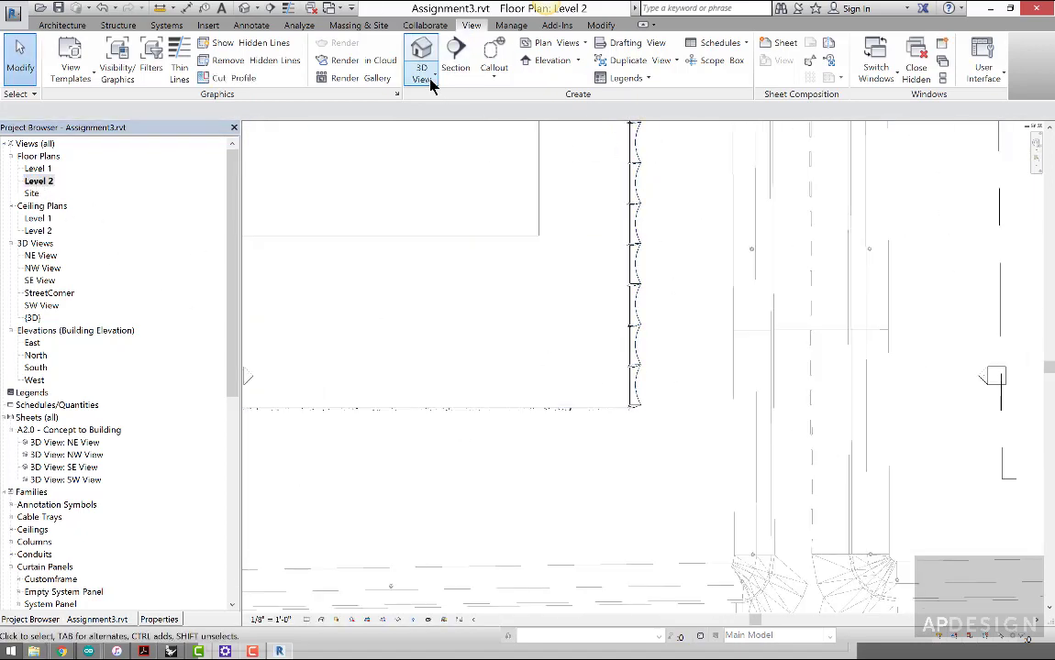
pyautogui.click(431, 131)
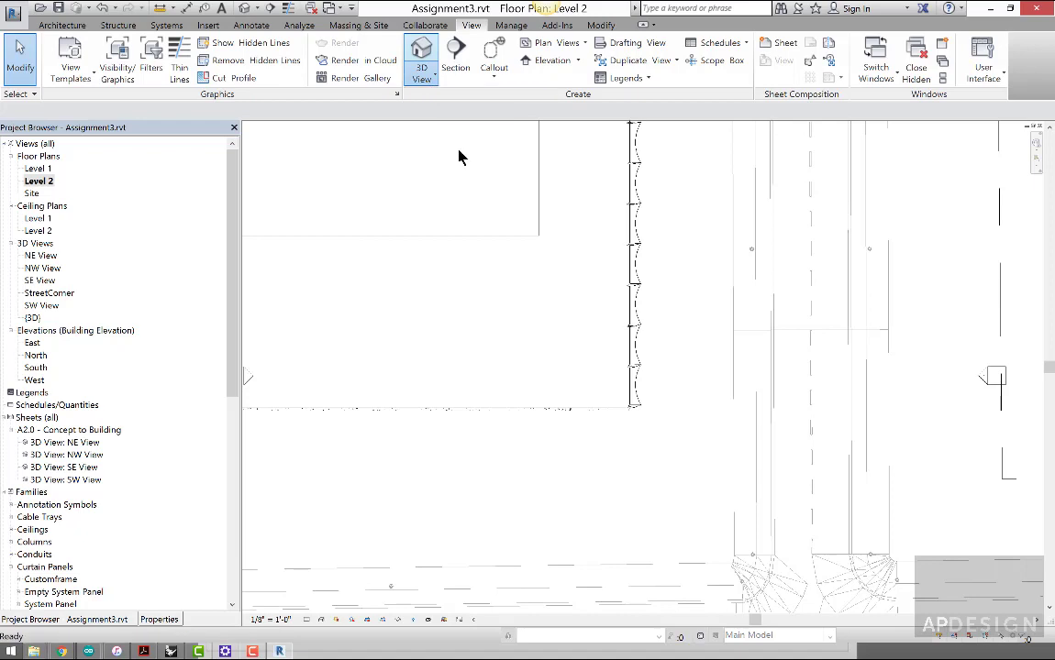
pyautogui.click(680, 306)
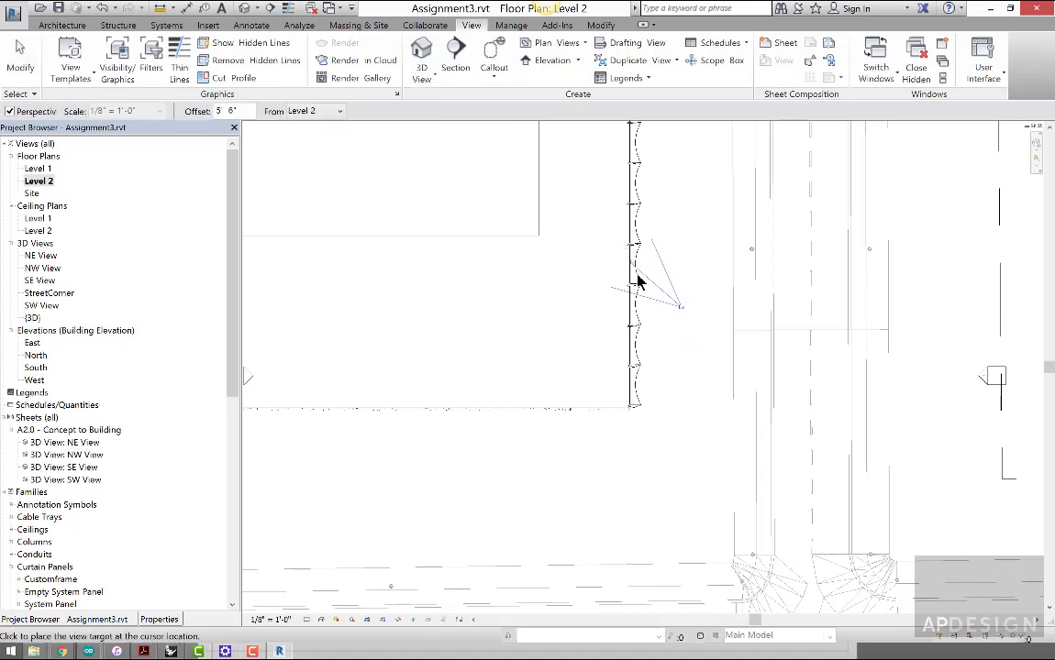
pyautogui.click(639, 282)
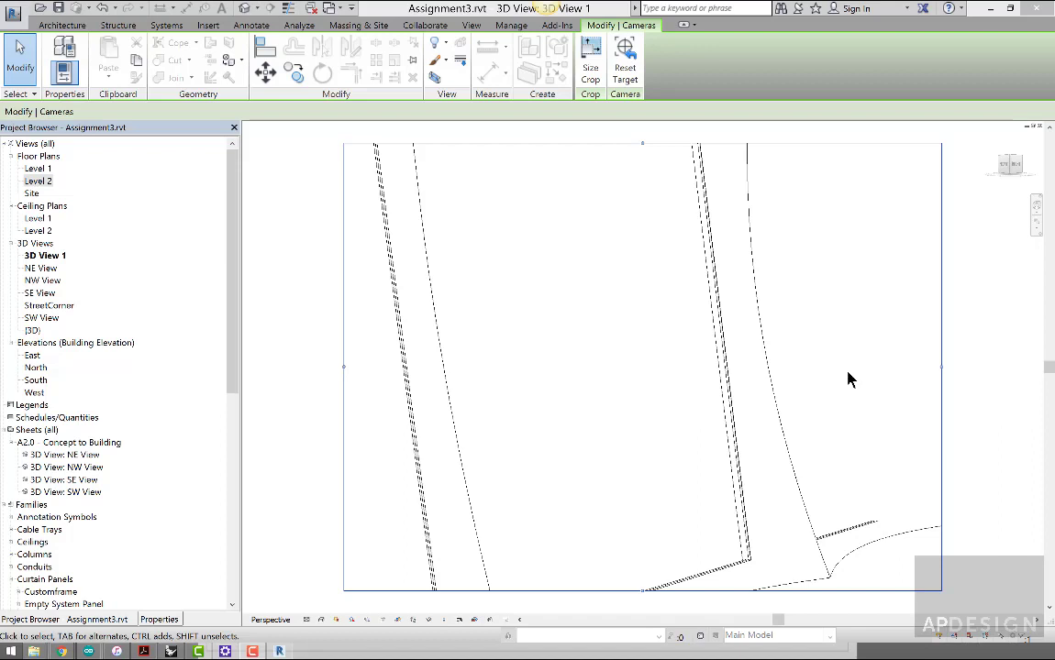
# Step: Enlarge the new camera view's crop region upward, to the left and downward until a full curtain panel fits inside it
pyautogui.scroll(-5, 817, 379)
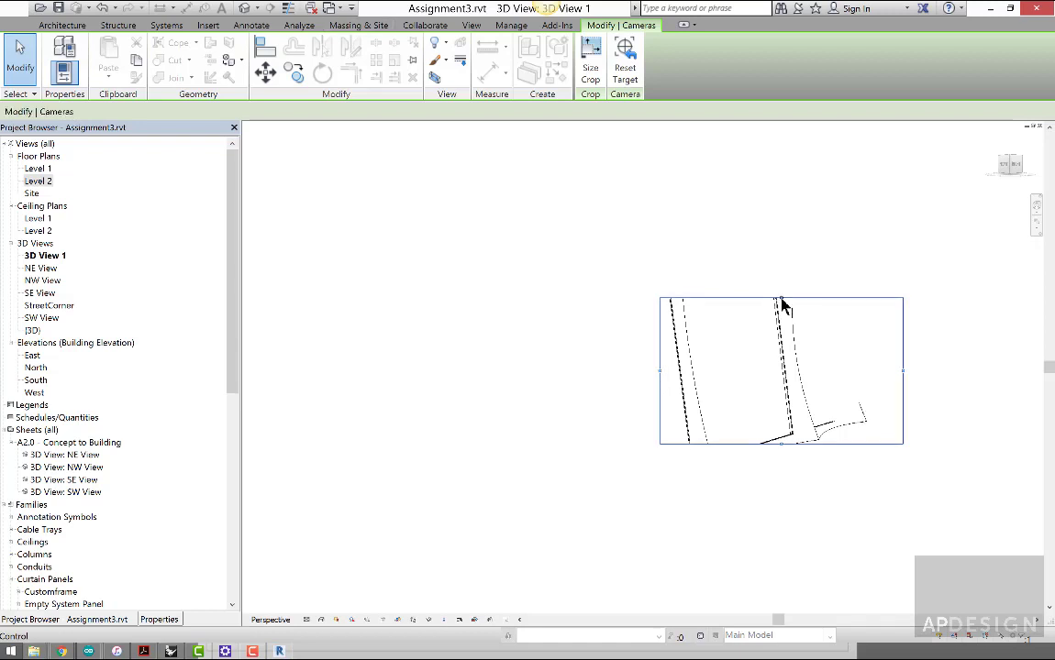
pyautogui.moveTo(778, 297); pyautogui.dragTo(782, 198)
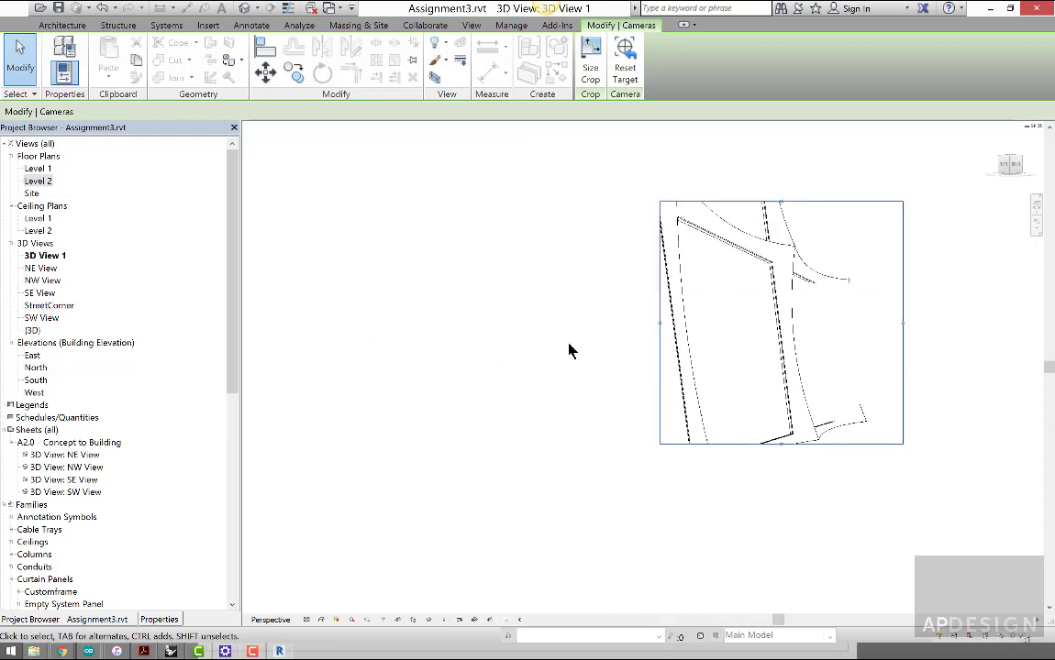
pyautogui.moveTo(658, 322); pyautogui.dragTo(607, 328)
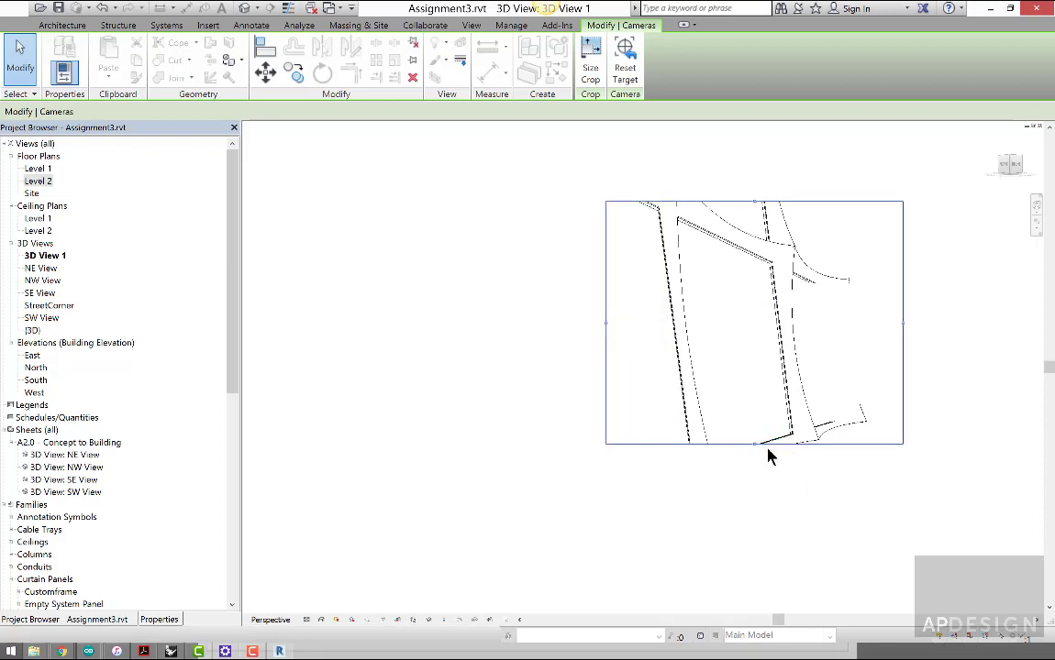
pyautogui.moveTo(753, 448); pyautogui.dragTo(753, 480)
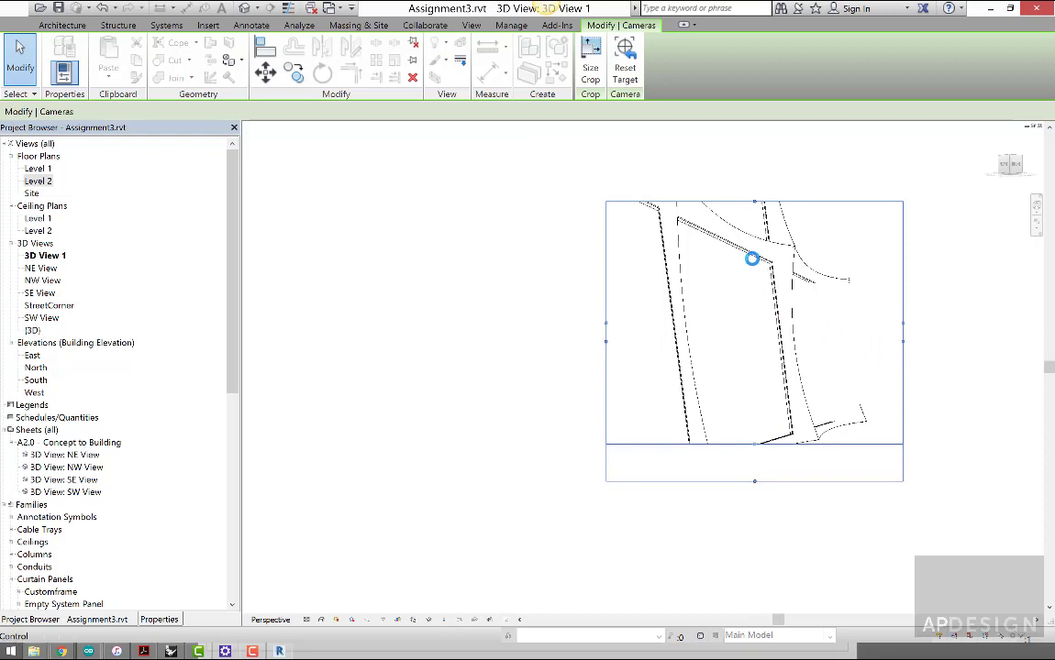
pyautogui.moveTo(755, 203); pyautogui.dragTo(753, 160)
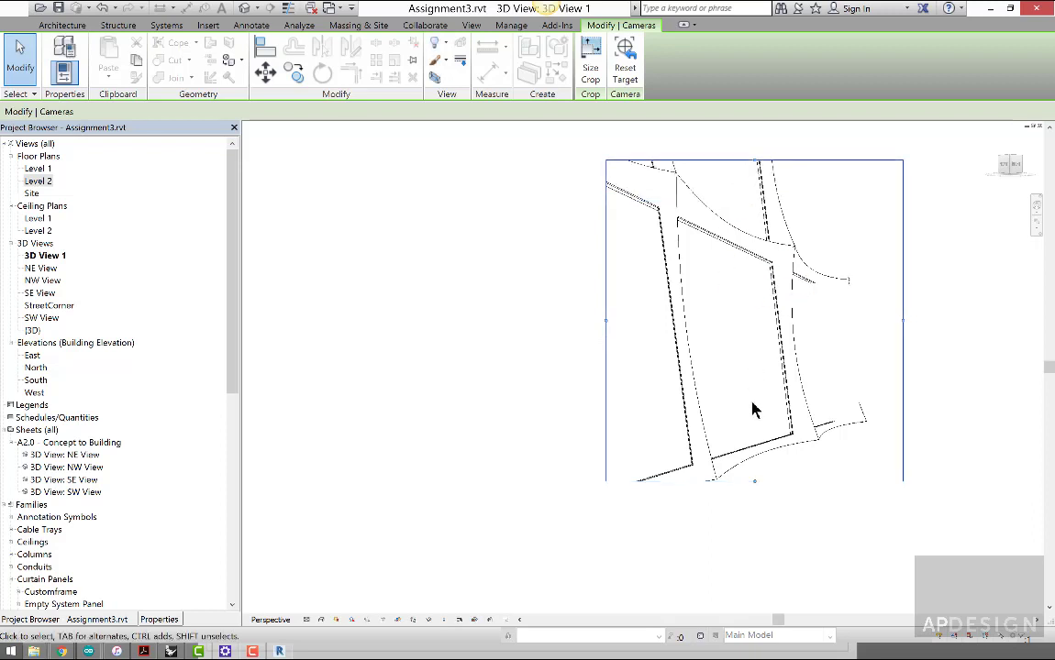
pyautogui.moveTo(755, 488); pyautogui.dragTo(758, 505)
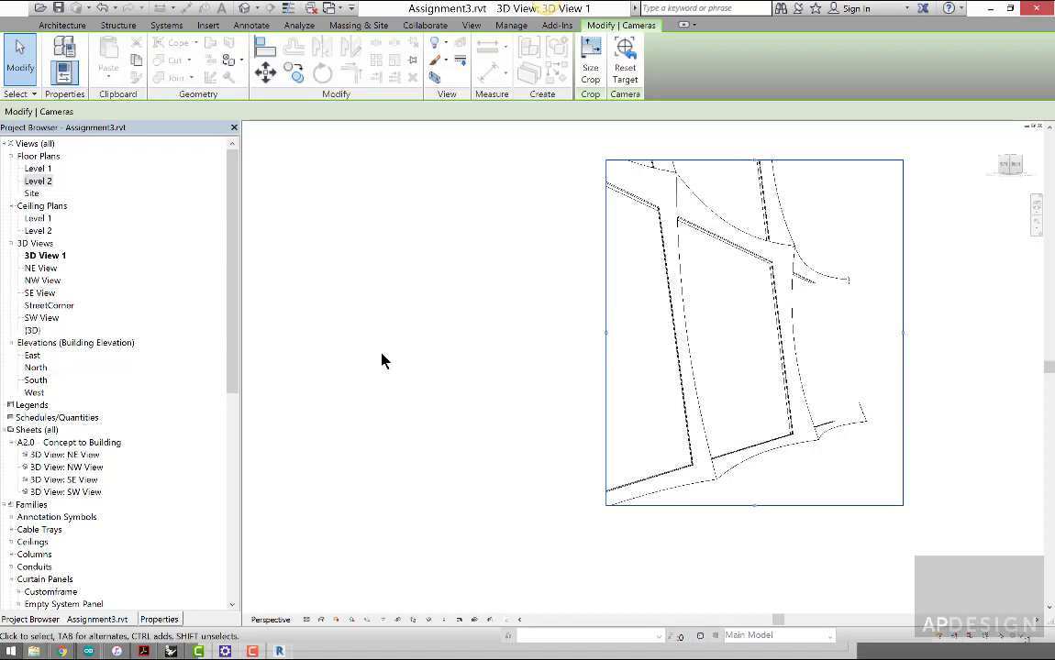
# Step: Pan and orbit the camera view with the Full Navigation Wheel to frame one curtain panel in an oblique close-up
pyautogui.click(1037, 209)
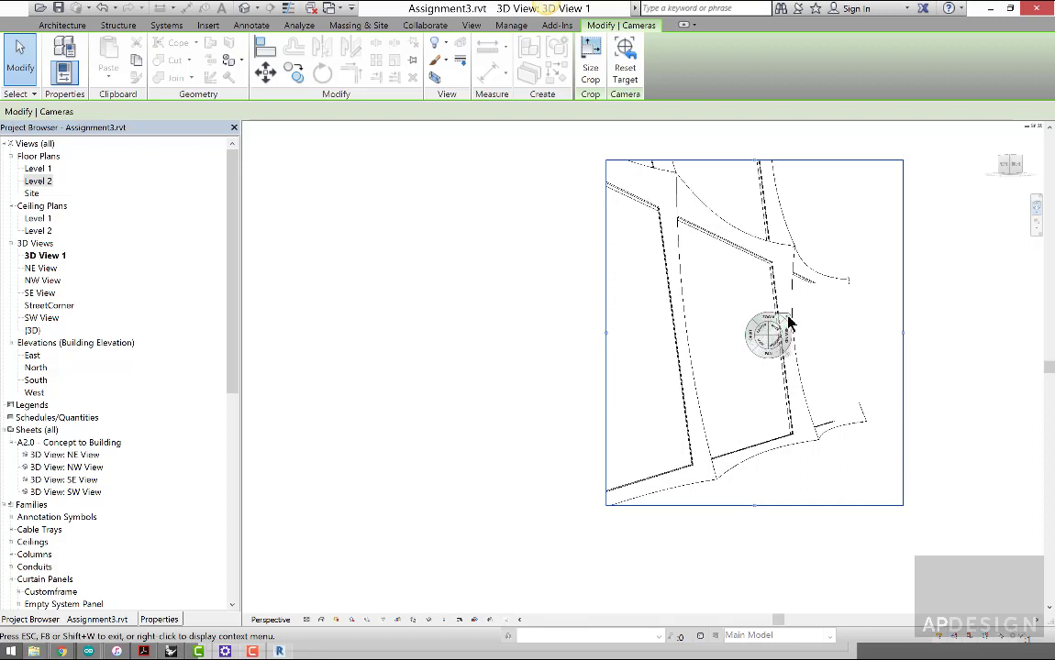
pyautogui.click(787, 317)
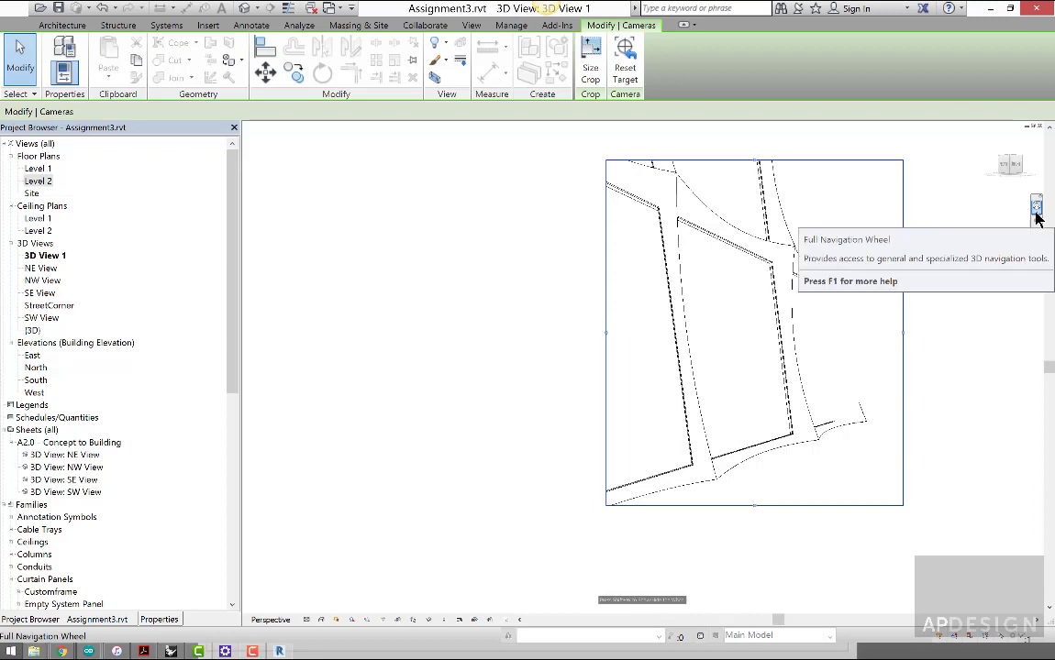
pyautogui.click(1035, 213)
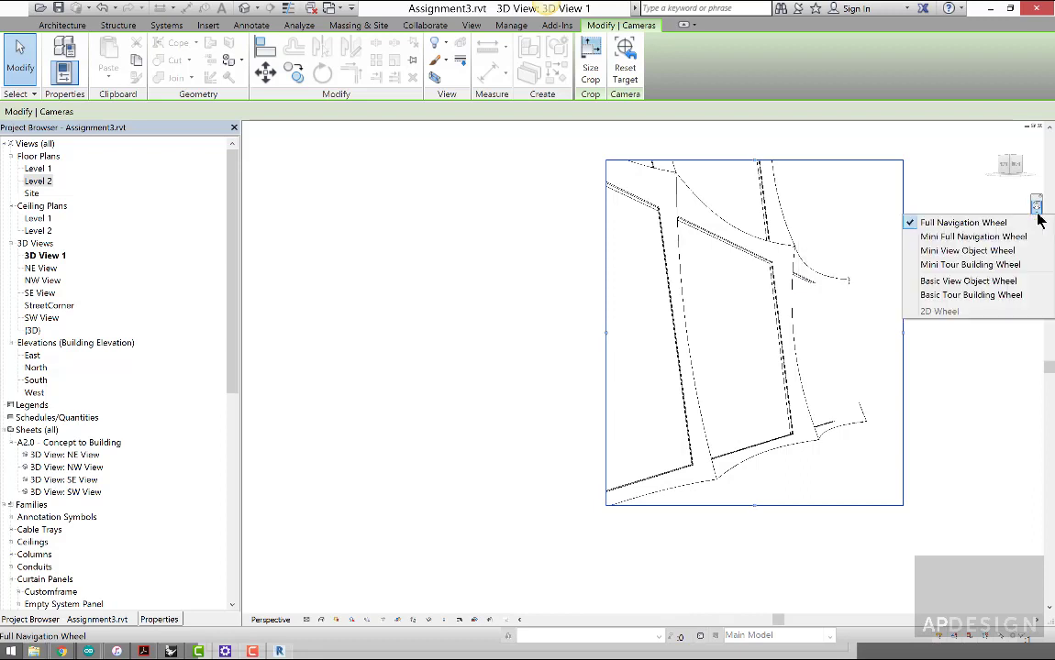
pyautogui.click(948, 225)
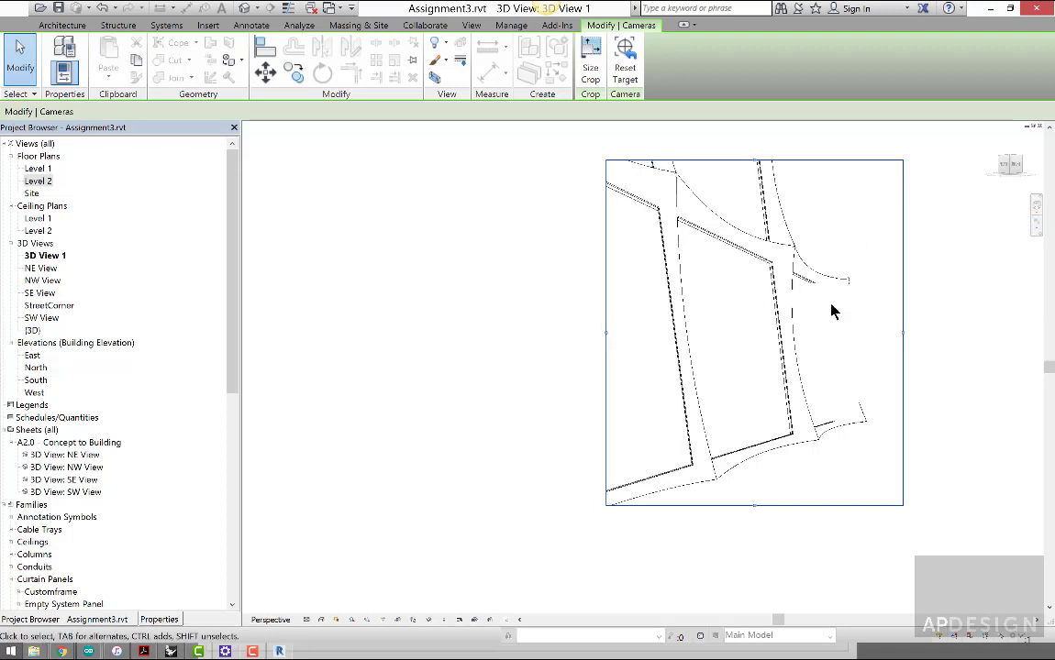
pyautogui.click(1036, 207)
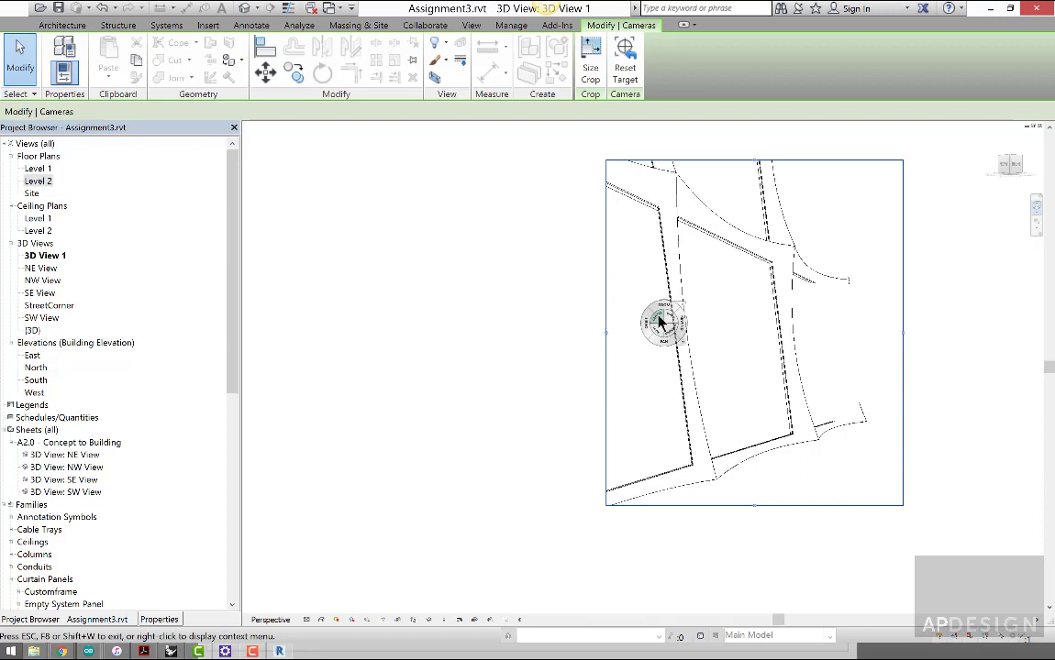
pyautogui.moveTo(679, 321)
pyautogui.mouseDown()
pyautogui.moveTo(758, 294)
pyautogui.moveTo(743, 247)
pyautogui.moveTo(740, 357)
pyautogui.moveTo(766, 450)
pyautogui.moveTo(753, 347)
pyautogui.moveTo(792, 341)
pyautogui.mouseUp()
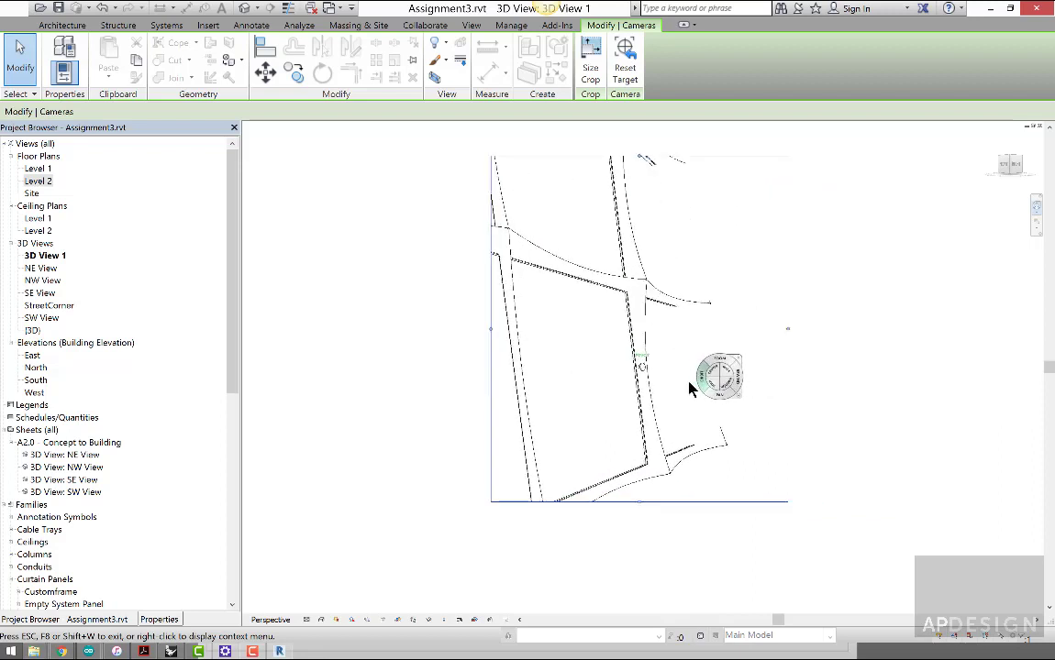
pyautogui.moveTo(558, 390)
pyautogui.mouseDown()
pyautogui.moveTo(610, 394)
pyautogui.moveTo(636, 372)
pyautogui.moveTo(552, 402)
pyautogui.moveTo(570, 395)
pyautogui.mouseUp()
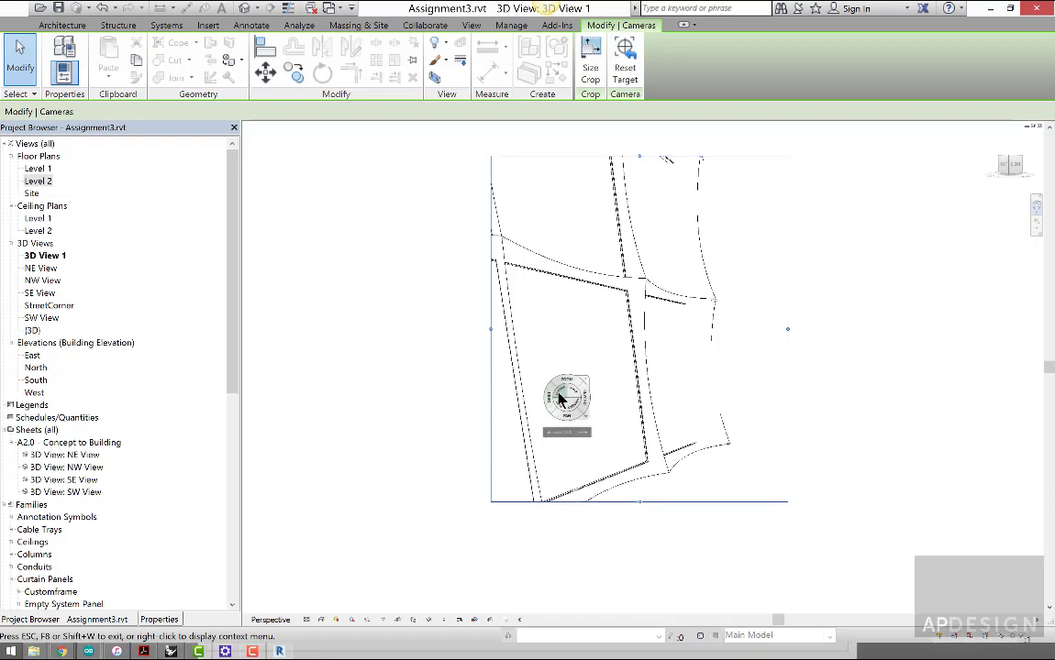
pyautogui.moveTo(561, 410); pyautogui.dragTo(587, 384)
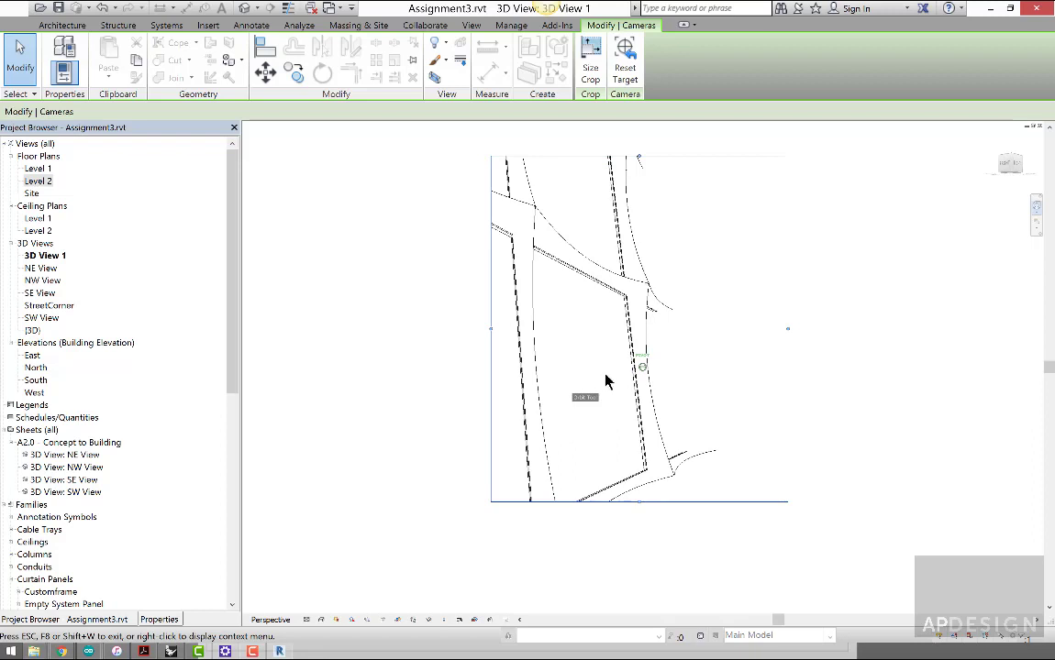
pyautogui.moveTo(605, 373)
pyautogui.mouseDown()
pyautogui.moveTo(610, 353)
pyautogui.moveTo(610, 369)
pyautogui.mouseUp()
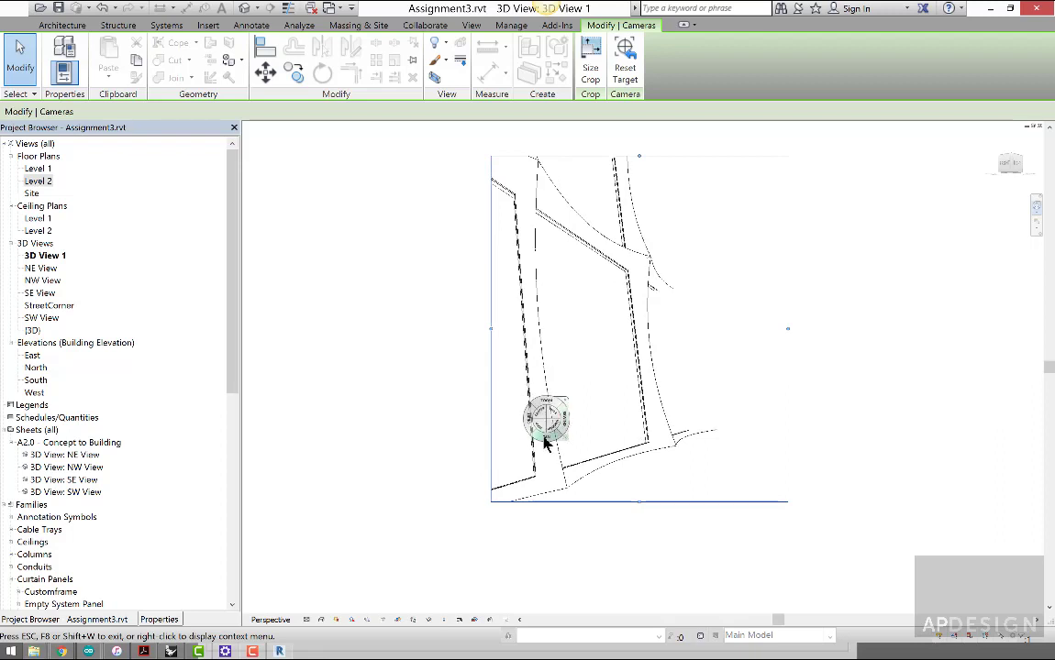
pyautogui.moveTo(560, 437); pyautogui.dragTo(550, 440)
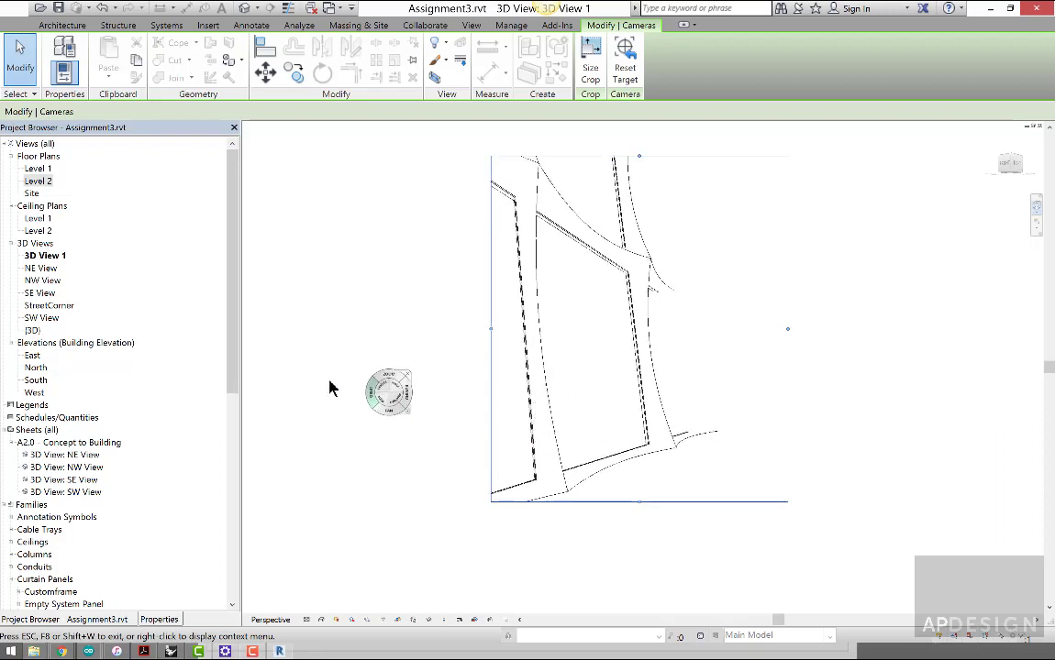
# Step: Rename the new camera view as LiquidWall and turn off its Far Clip Active setting
pyautogui.rightClick(48, 256)
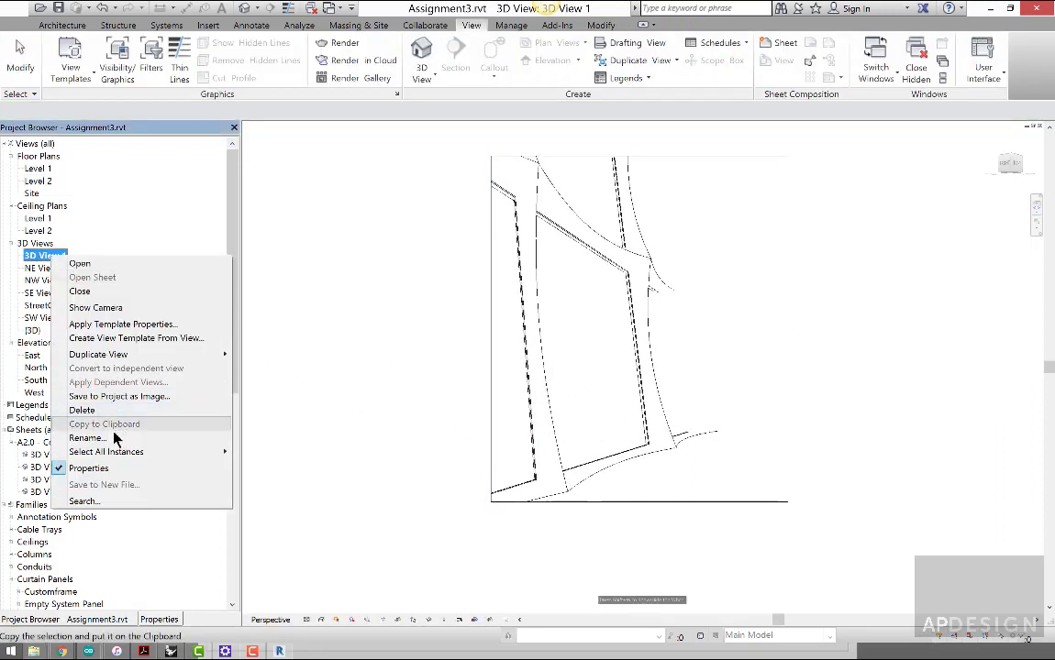
pyautogui.click(87, 438)
pyautogui.press('BackSpace')
pyautogui.write('Li')
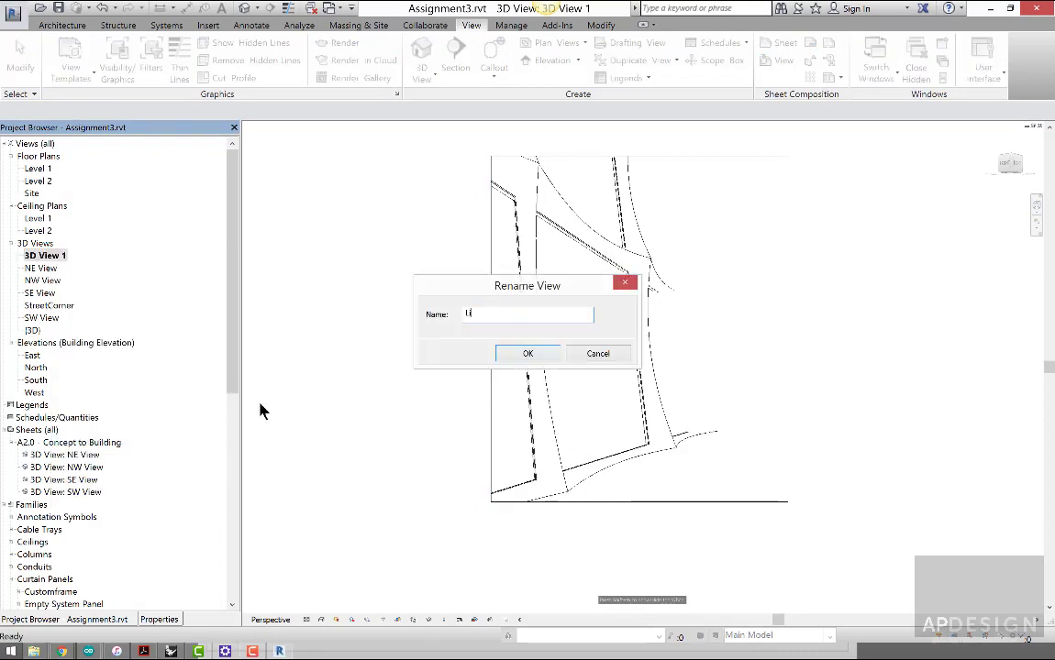
pyautogui.write('v')
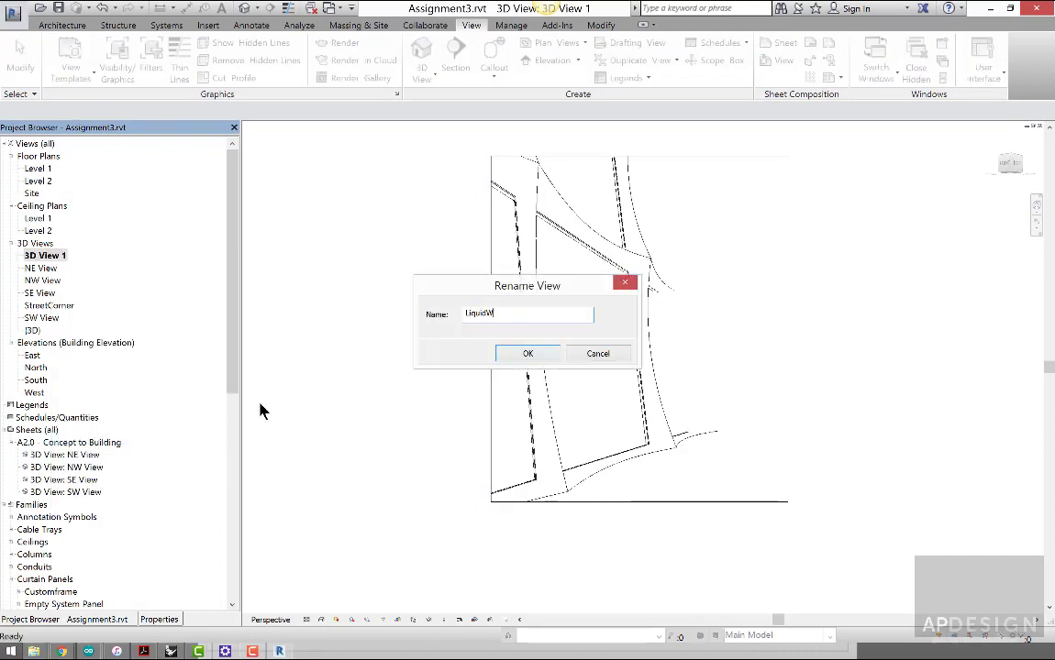
pyautogui.click(527, 354)
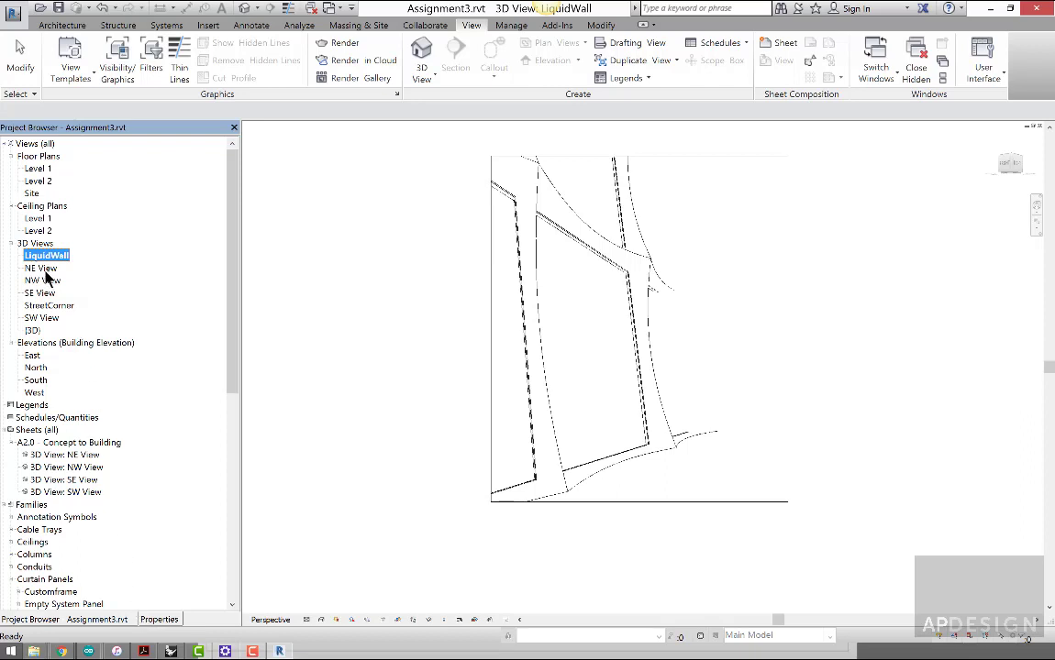
pyautogui.click(159, 619)
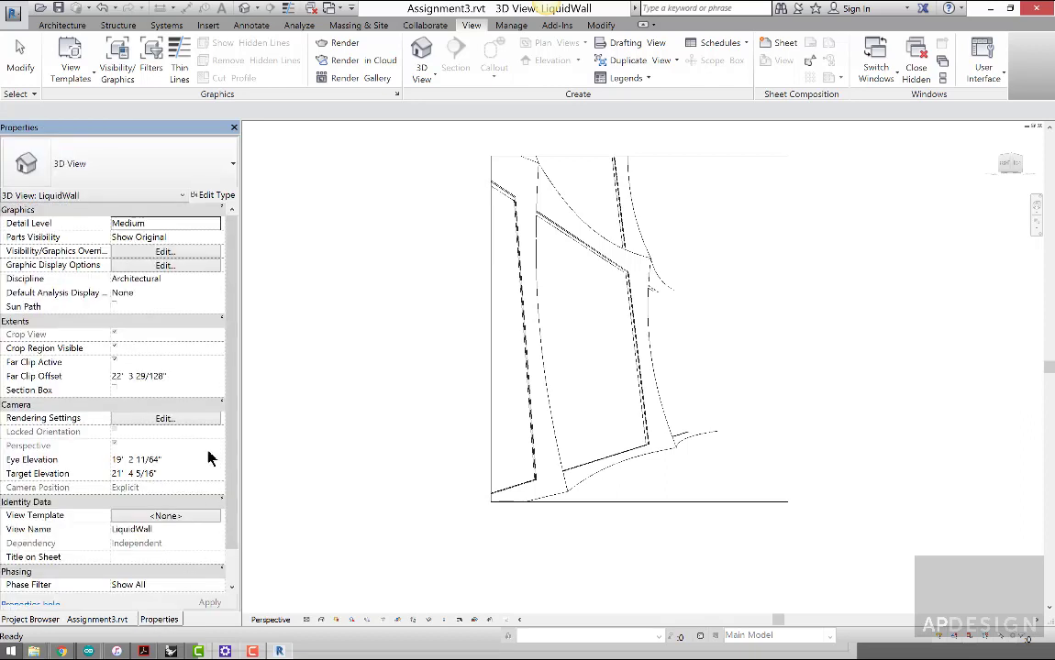
pyautogui.click(114, 363)
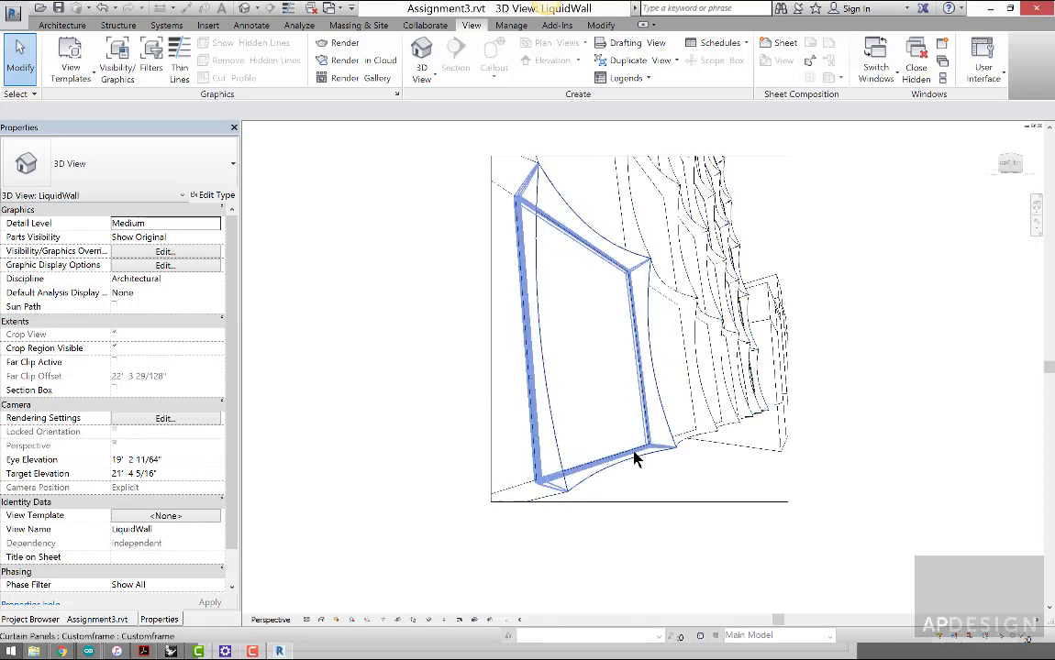
# Step: Select the Design mass behind the curtain panels and hide that element in the LiquidWall view
pyautogui.press('Tab')
pyautogui.press('Tab')
pyautogui.press('Tab')
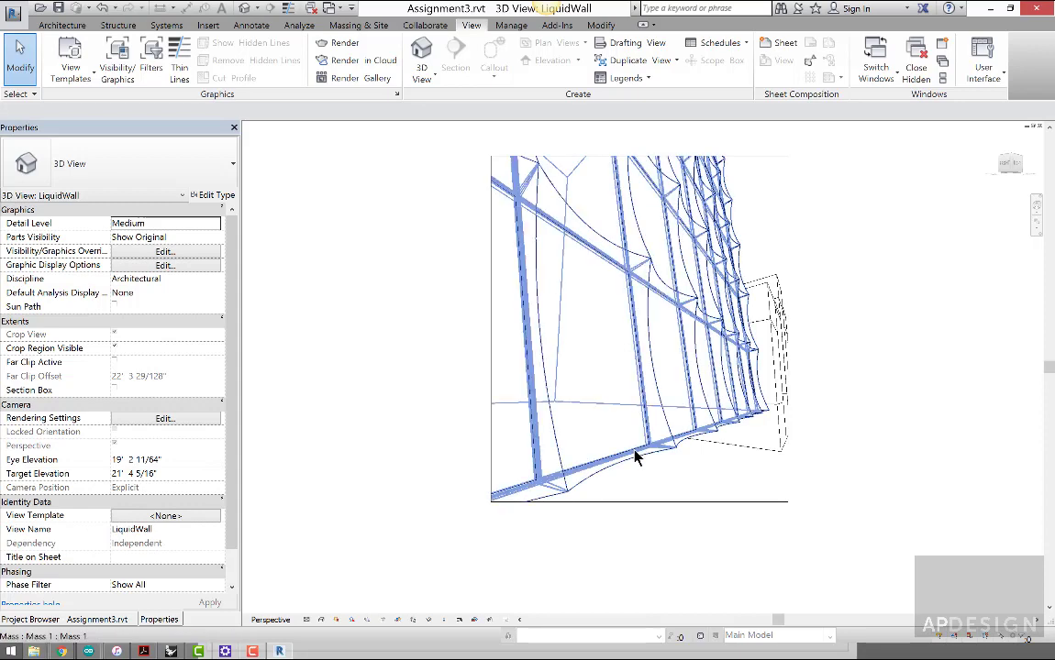
pyautogui.press('Tab')
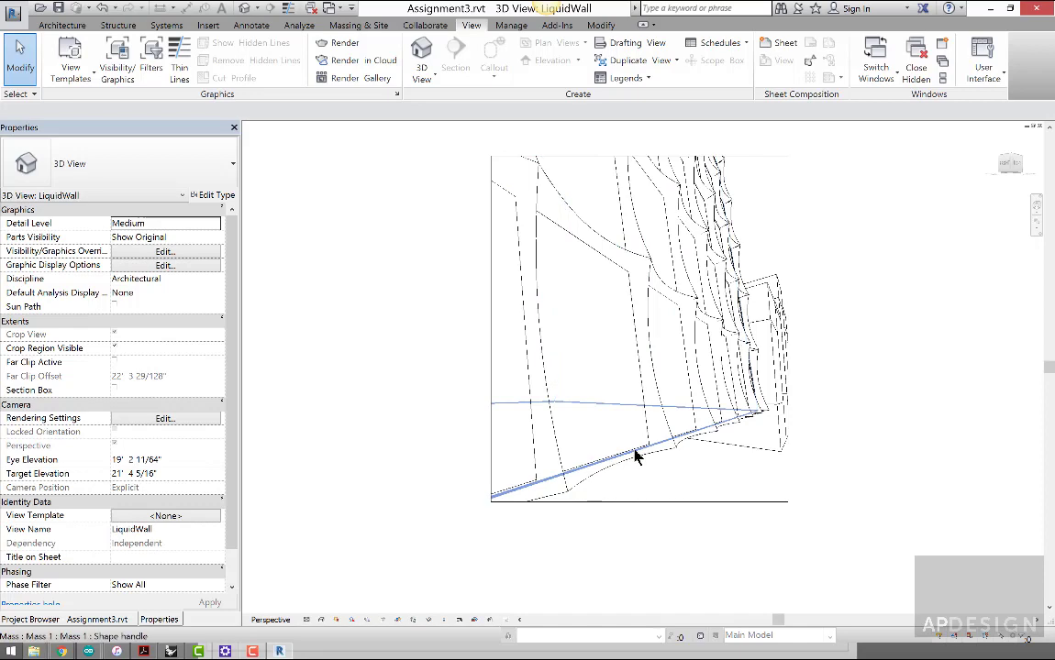
pyautogui.press('Tab')
pyautogui.press('Tab')
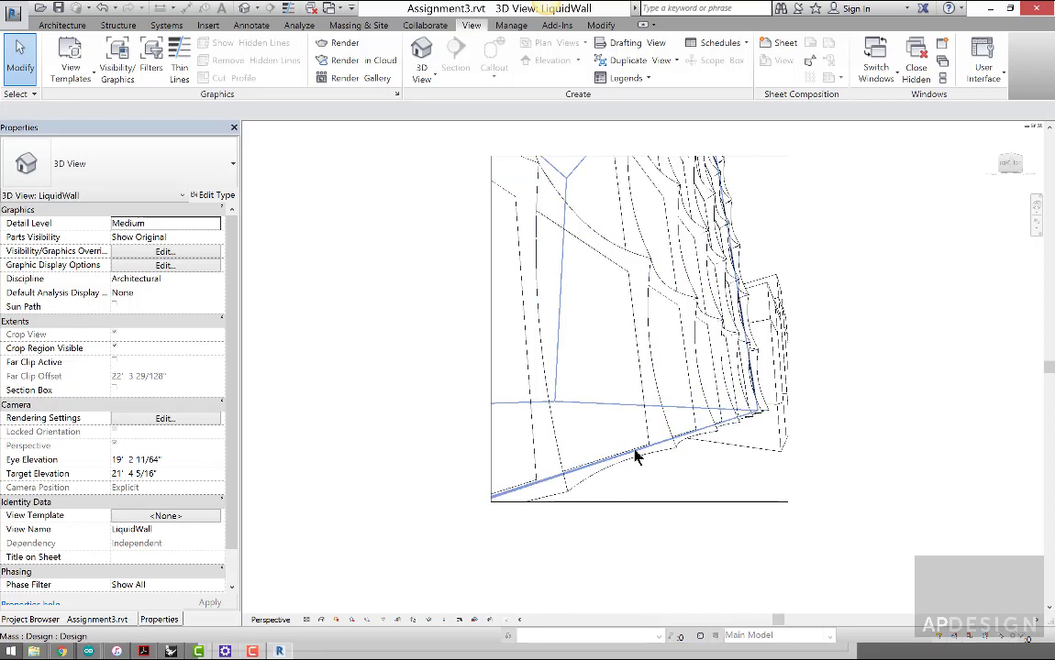
pyautogui.click(637, 457)
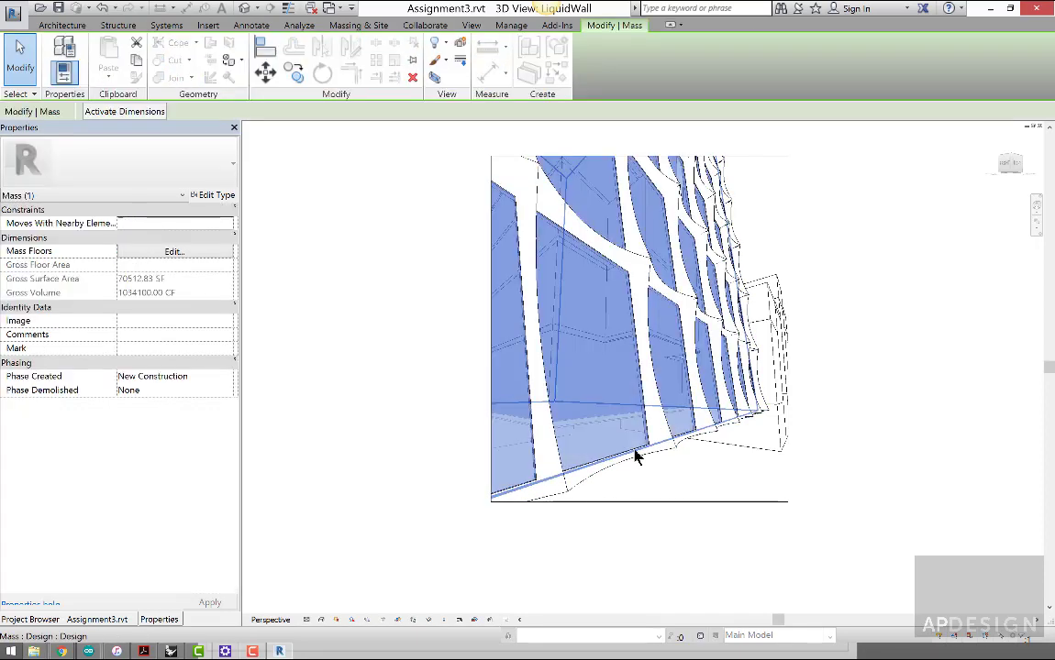
pyautogui.rightClick(611, 406)
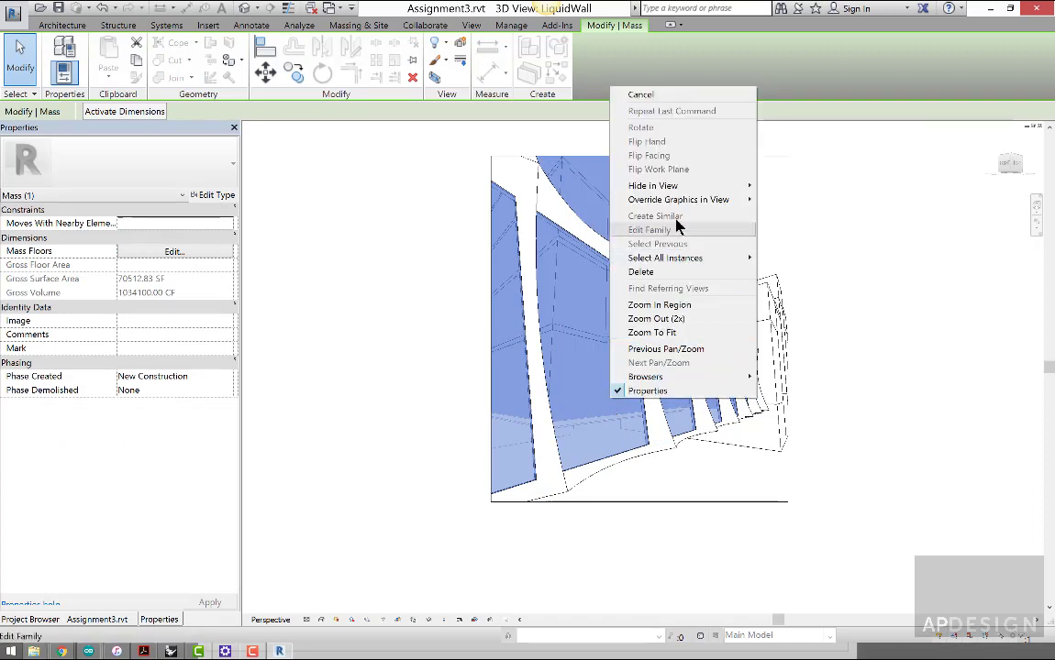
pyautogui.moveTo(743, 187)
pyautogui.click(779, 187)
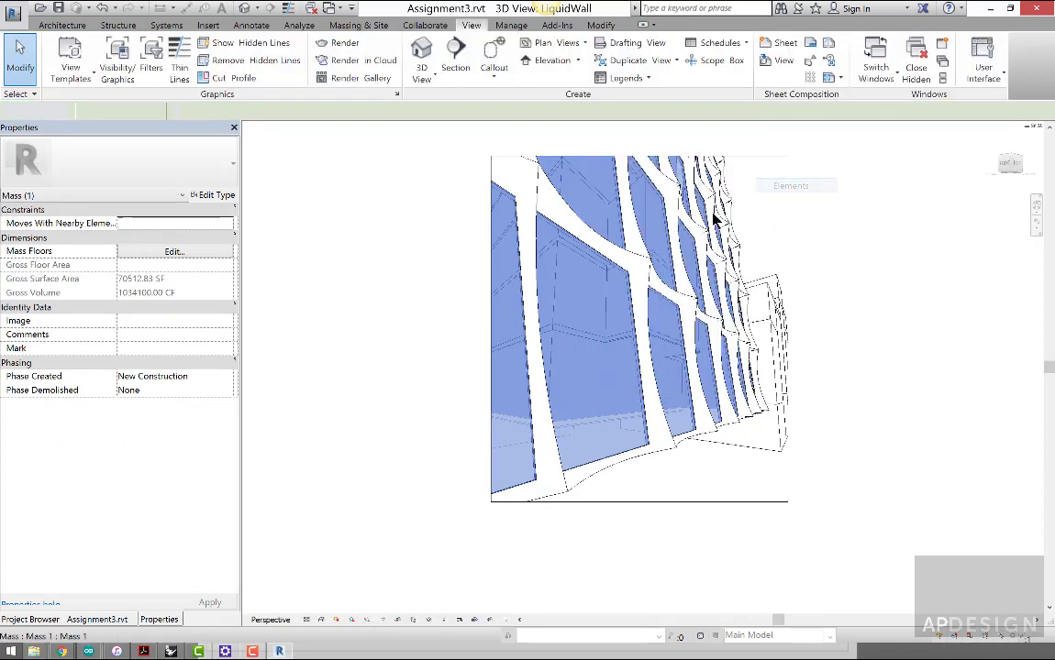
# Step: Hide the remaining inner mass element behind the panel openings in the LiquidWall view
pyautogui.click(553, 358)
pyautogui.rightClick(553, 354)
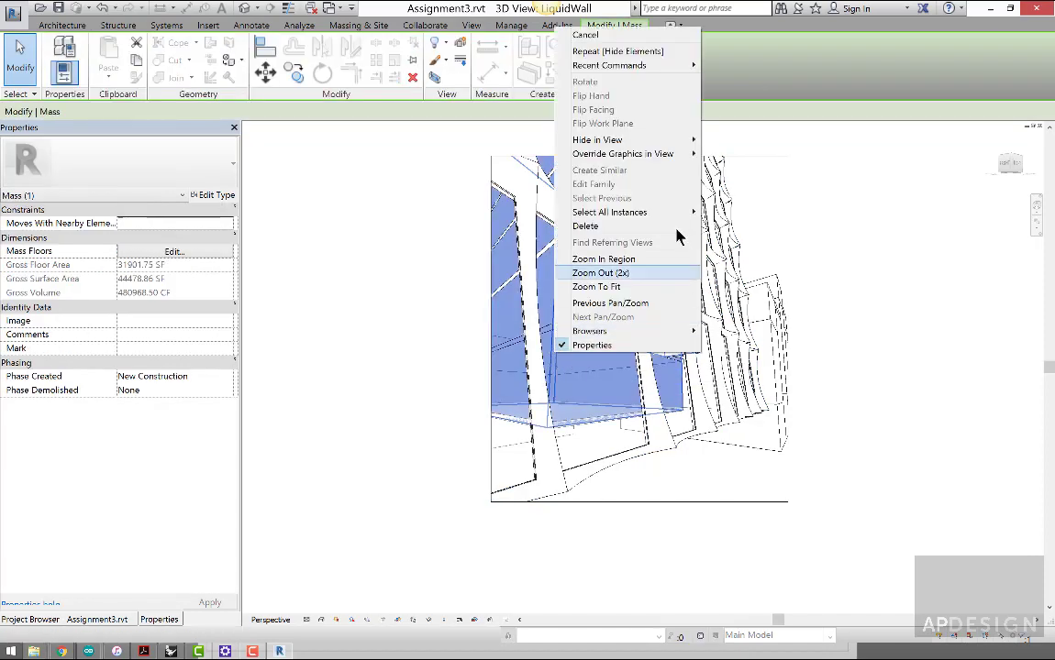
pyautogui.moveTo(642, 142)
pyautogui.click(733, 141)
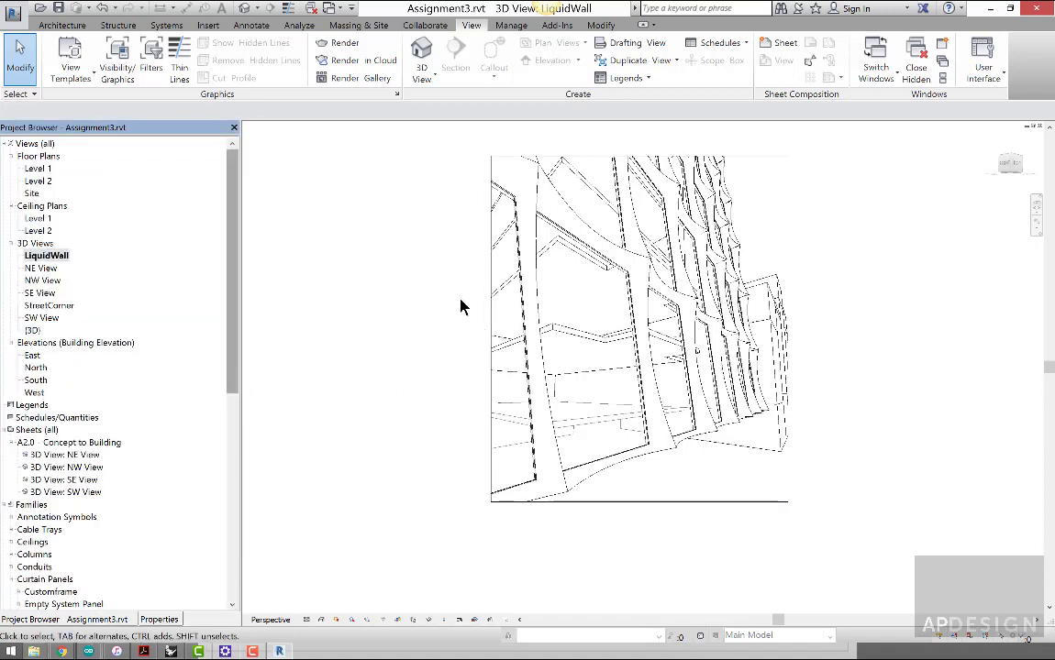
# Step: Duplicate the LiquidWall view without detailing and rename the copy as ClosedPanel
pyautogui.rightClick(44, 256)
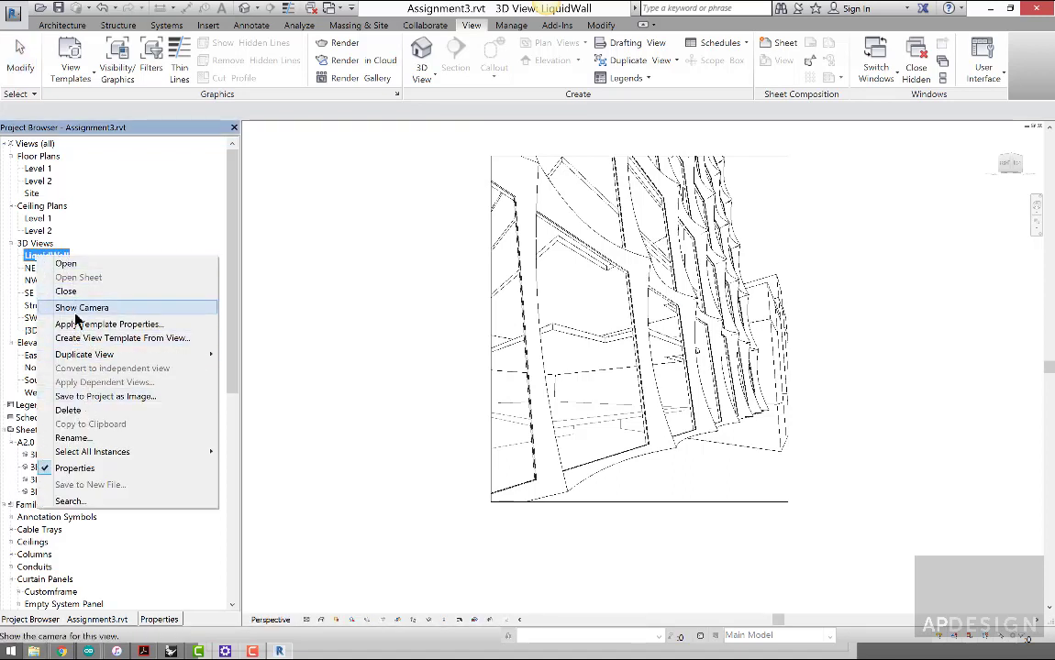
pyautogui.moveTo(92, 355)
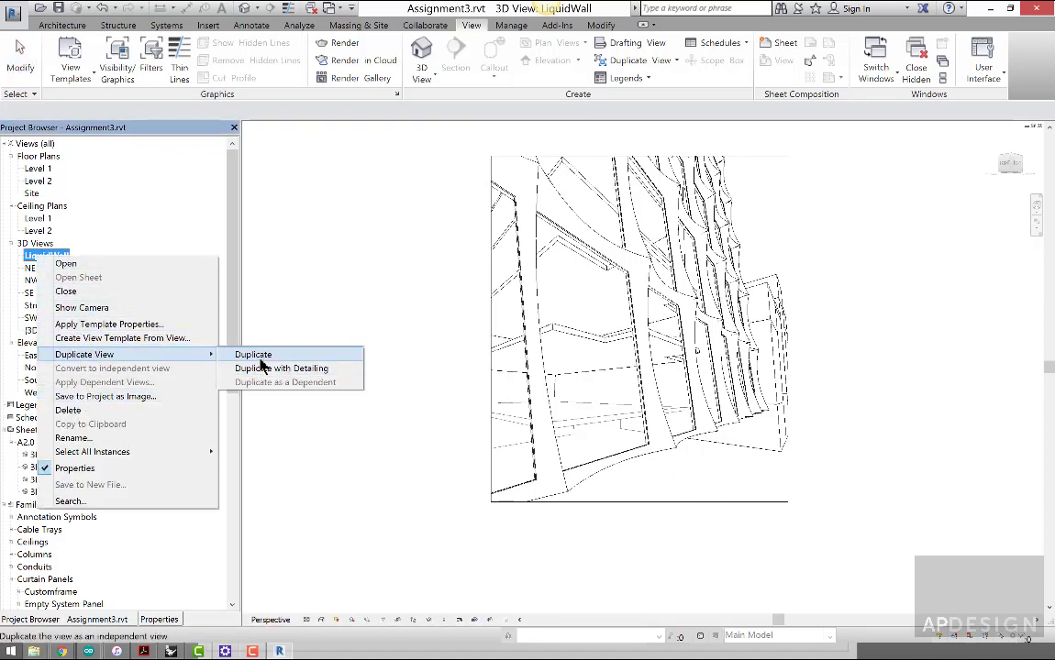
pyautogui.click(253, 355)
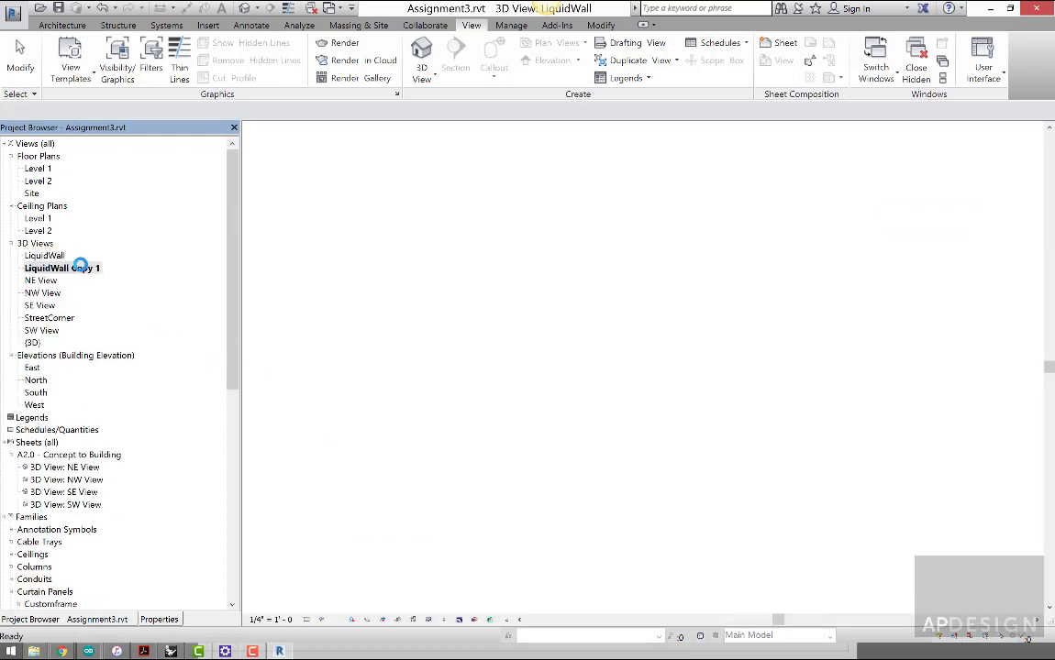
pyautogui.rightClick(81, 267)
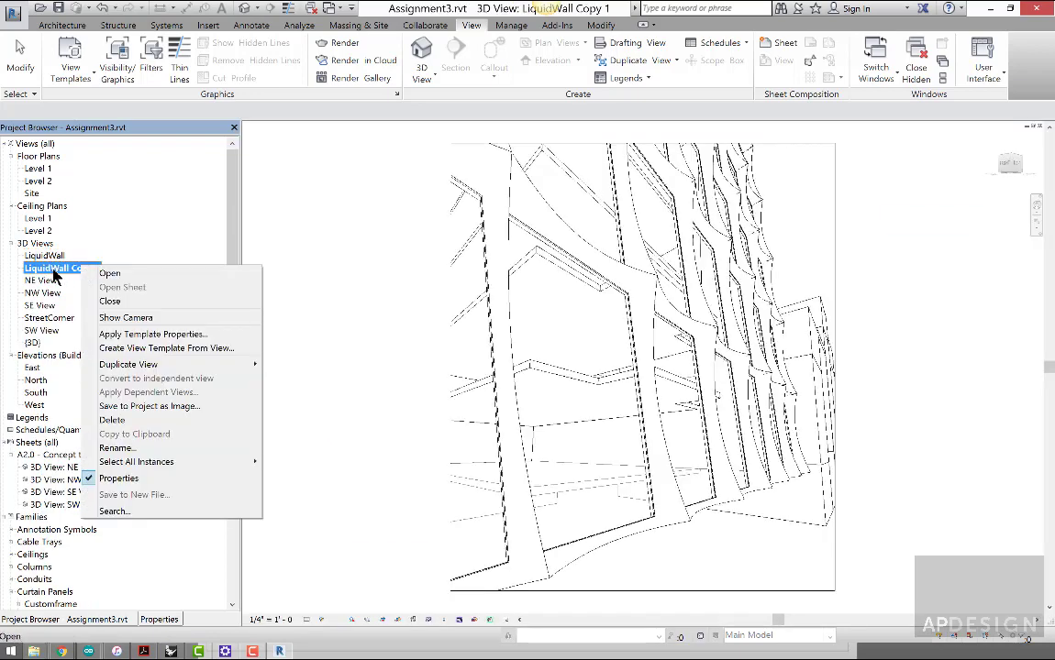
pyautogui.rightClick(52, 271)
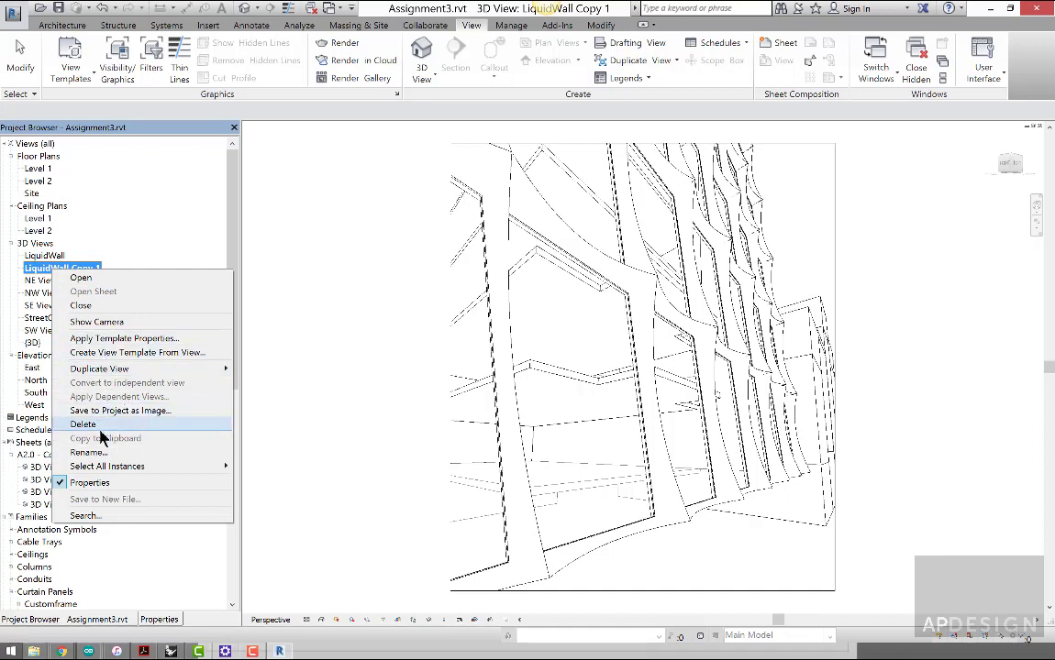
pyautogui.click(89, 453)
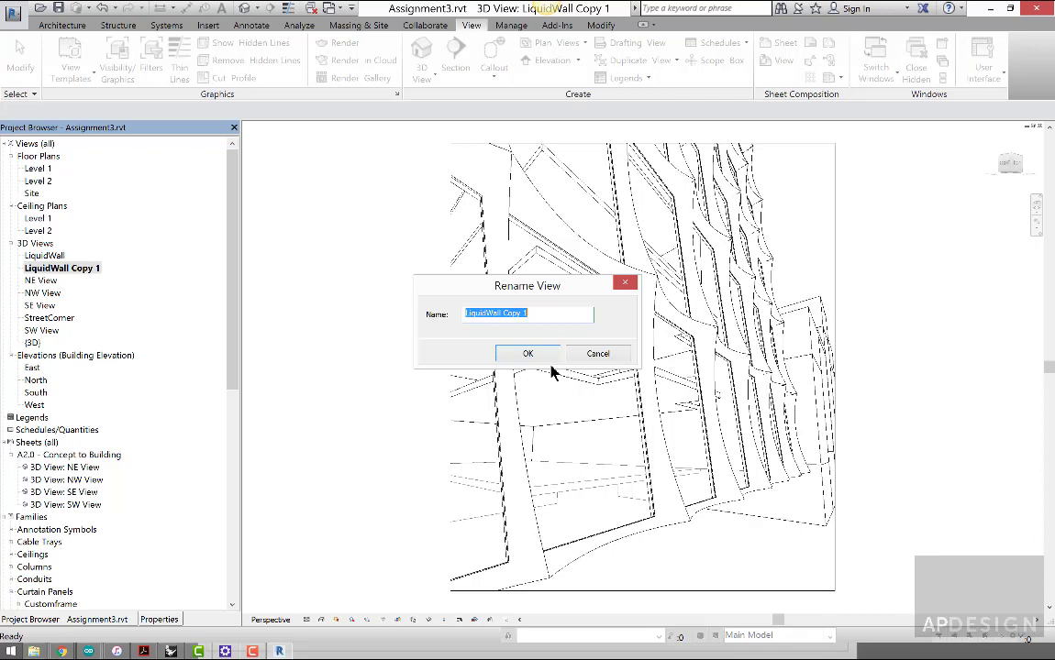
pyautogui.write('ClosedPanel')
pyautogui.click(530, 357)
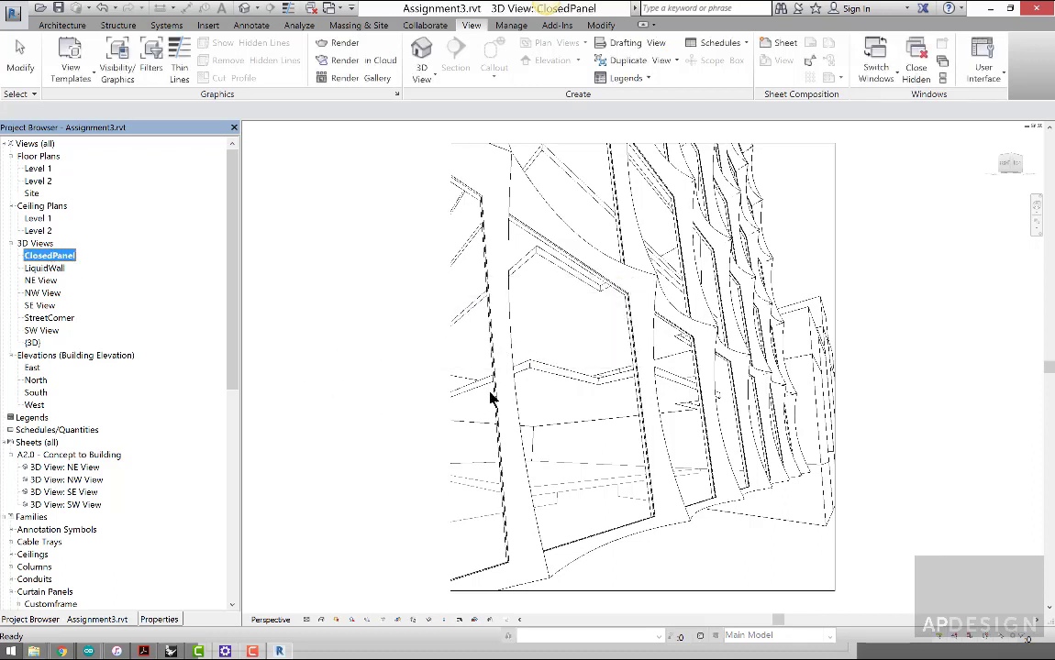
# Step: In the Level 2 plan, move the ClosedPanel camera just outside the south wall, aimed northeast at it, and reopen the ClosedPanel view
pyautogui.doubleClick(37, 181)
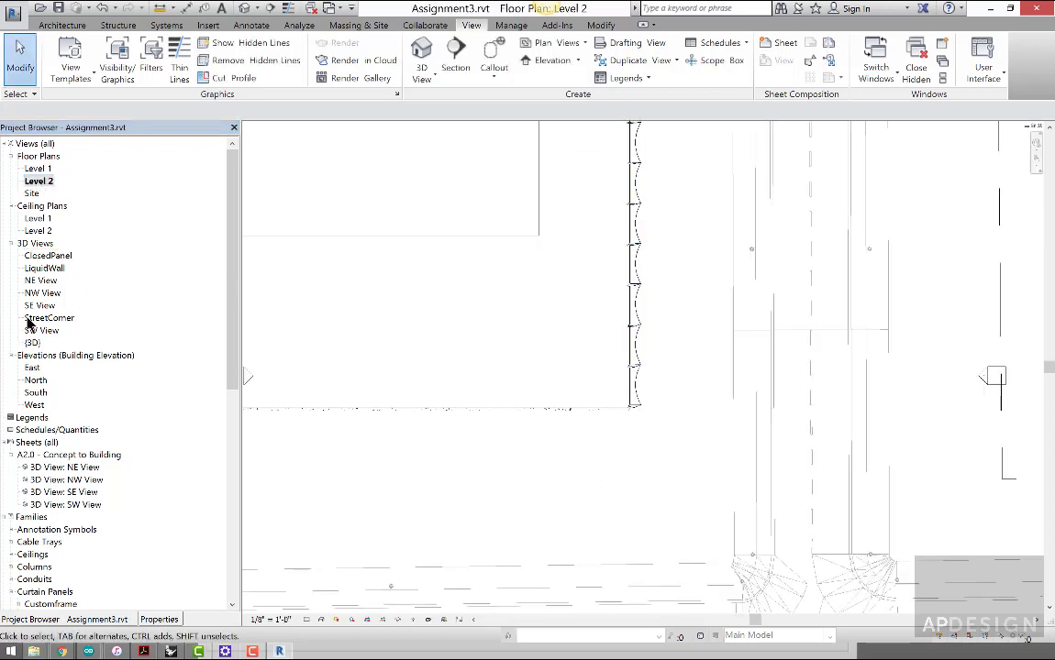
pyautogui.click(46, 256)
pyautogui.rightClick(46, 256)
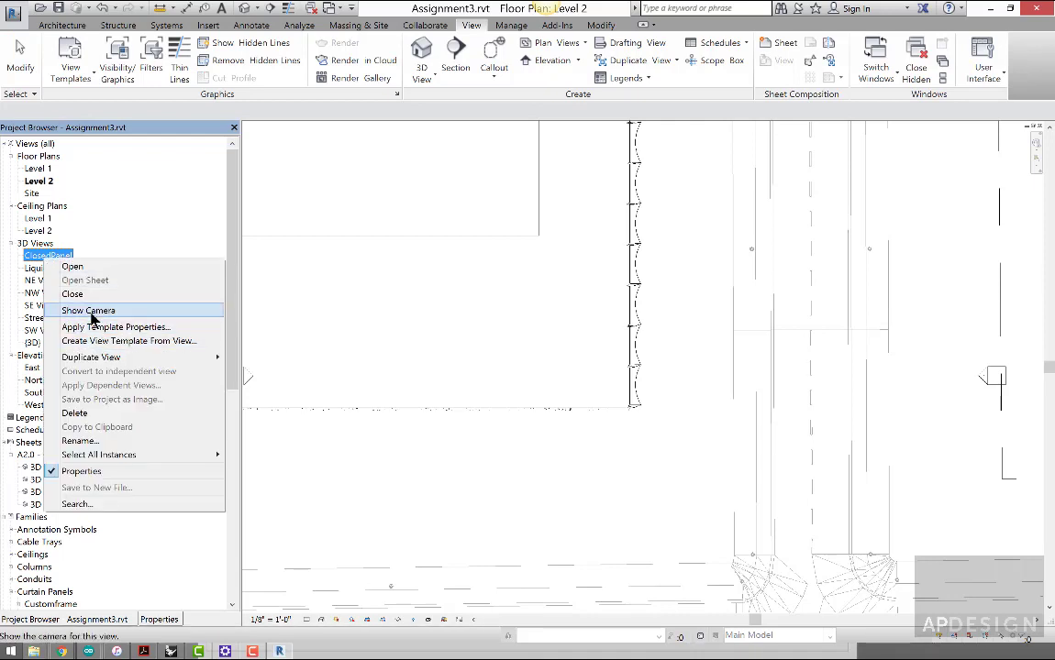
pyautogui.click(93, 310)
pyautogui.moveTo(677, 307); pyautogui.dragTo(415, 443)
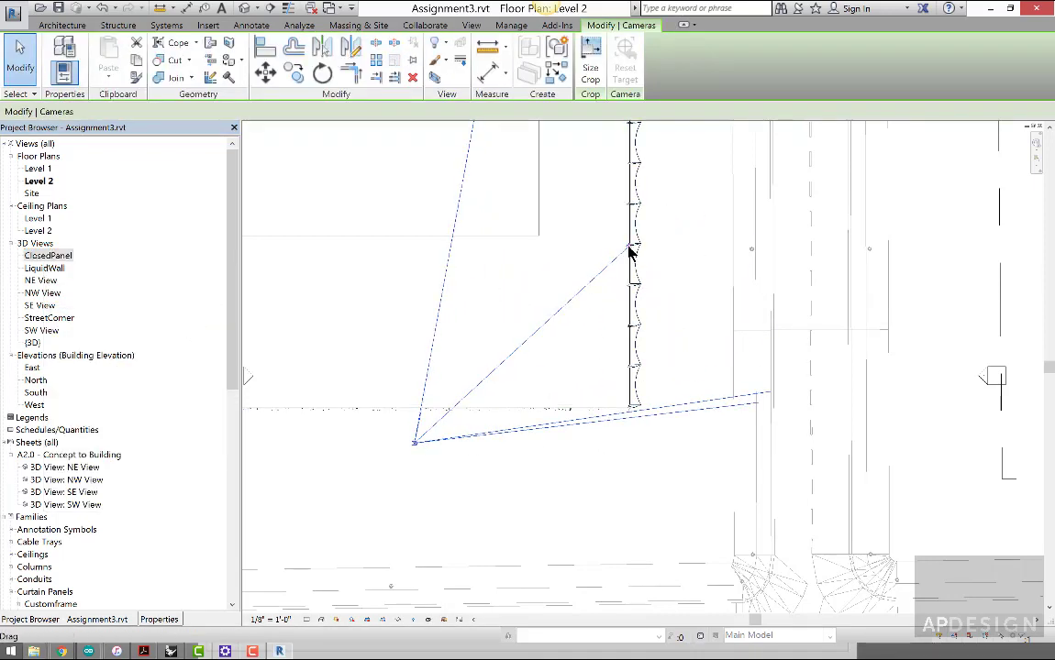
pyautogui.moveTo(629, 246); pyautogui.dragTo(397, 448)
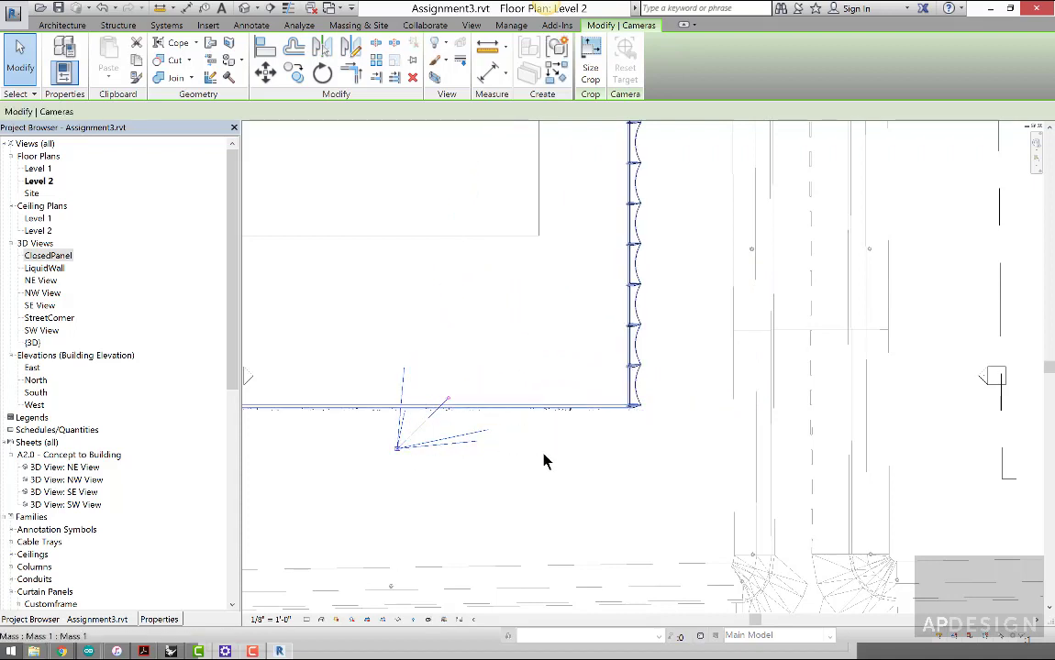
pyautogui.click(543, 461)
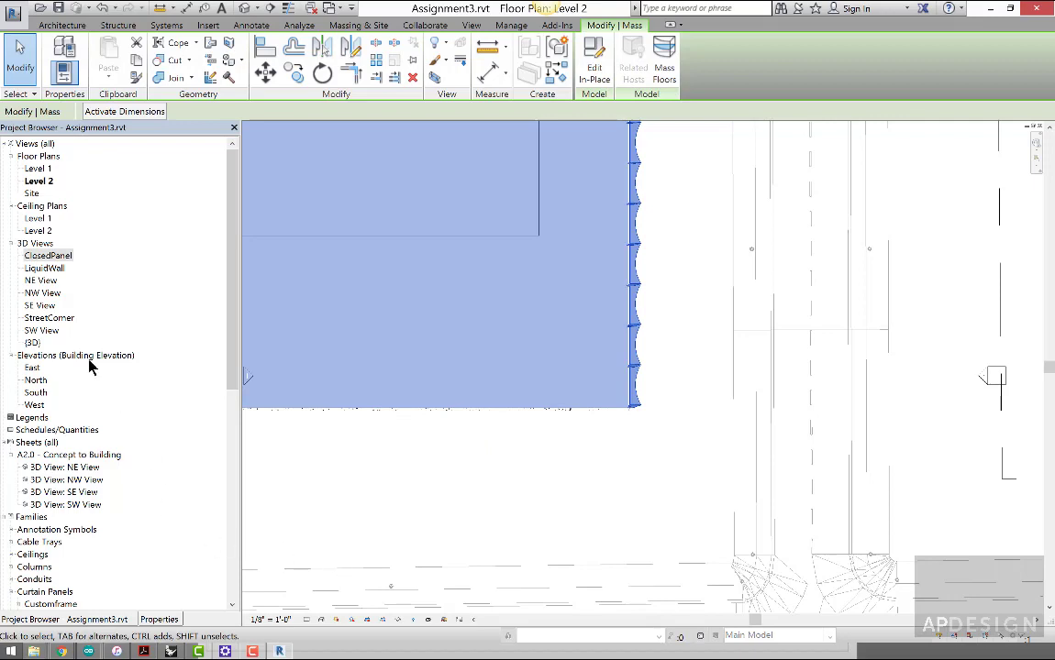
pyautogui.doubleClick(44, 257)
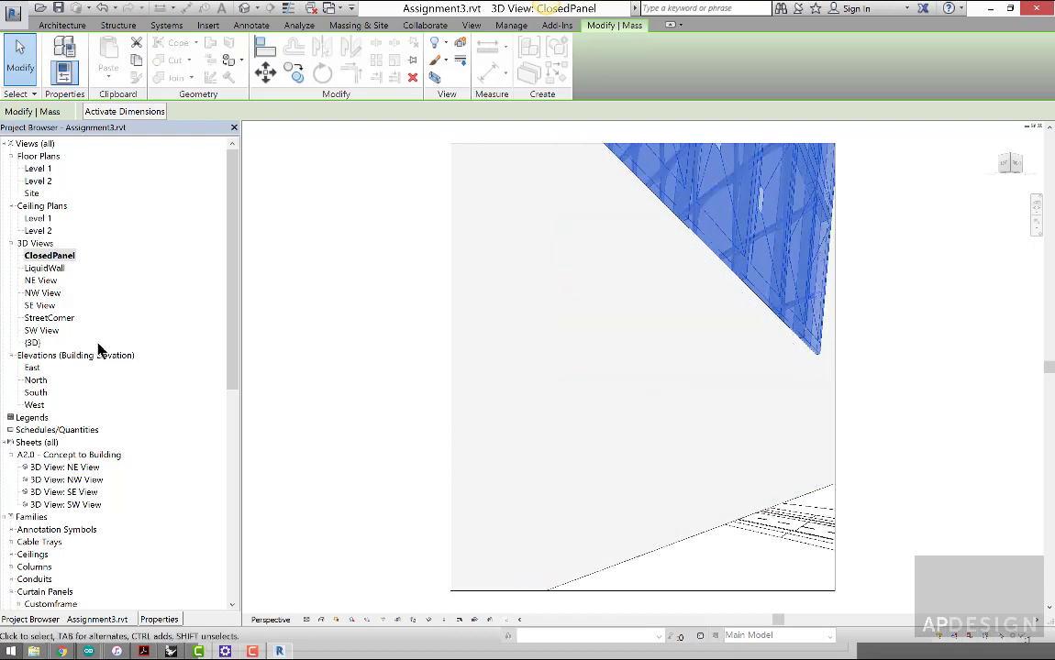
pyautogui.click(157, 620)
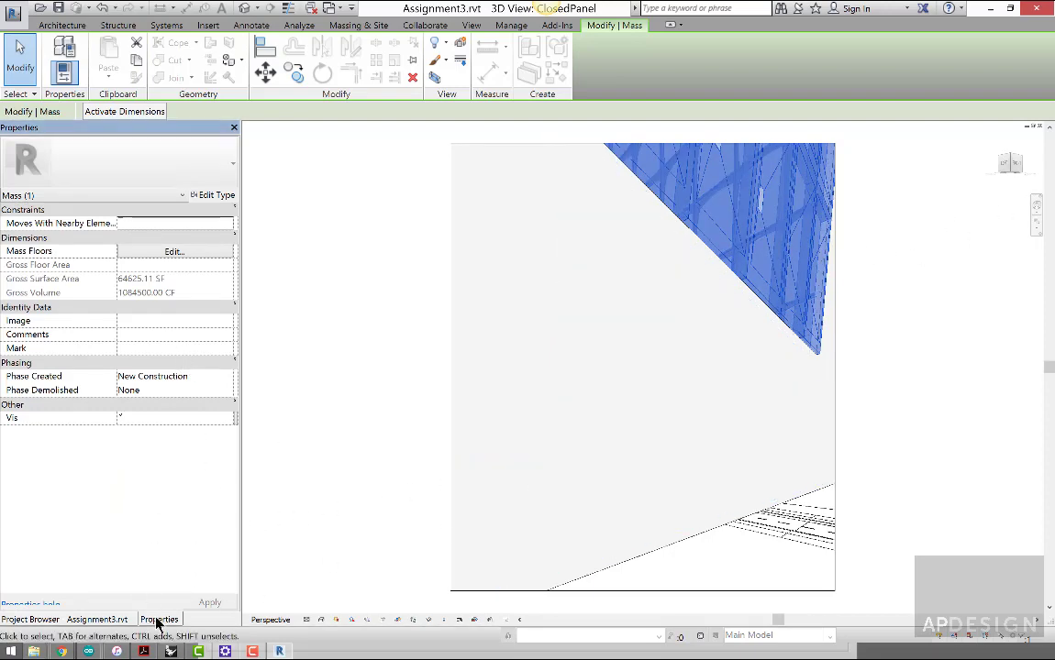
pyautogui.click(407, 502)
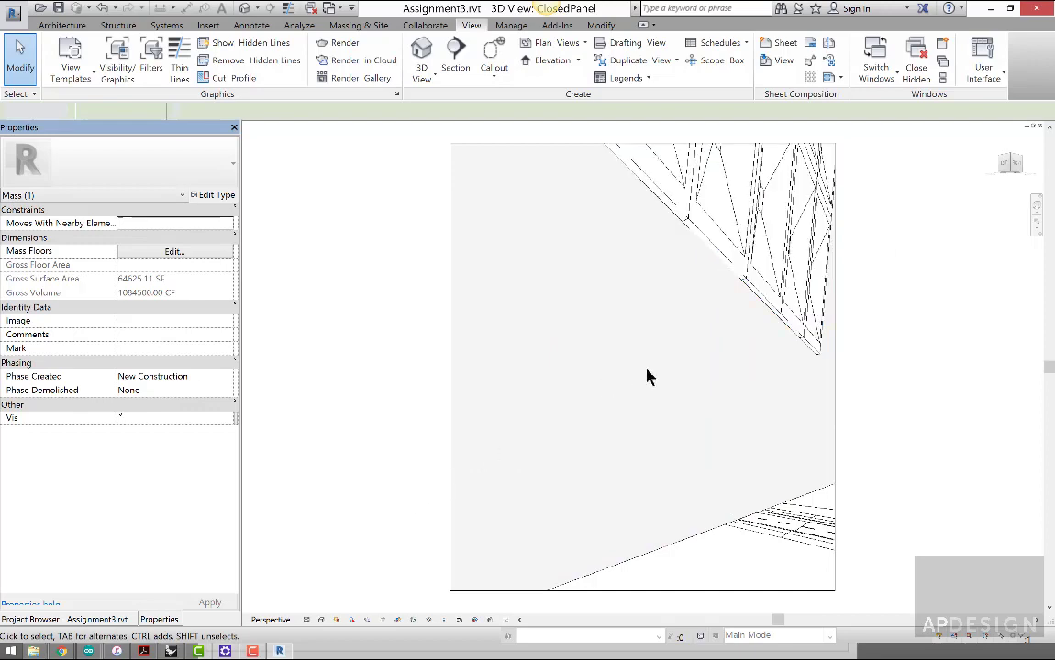
pyautogui.click(346, 386)
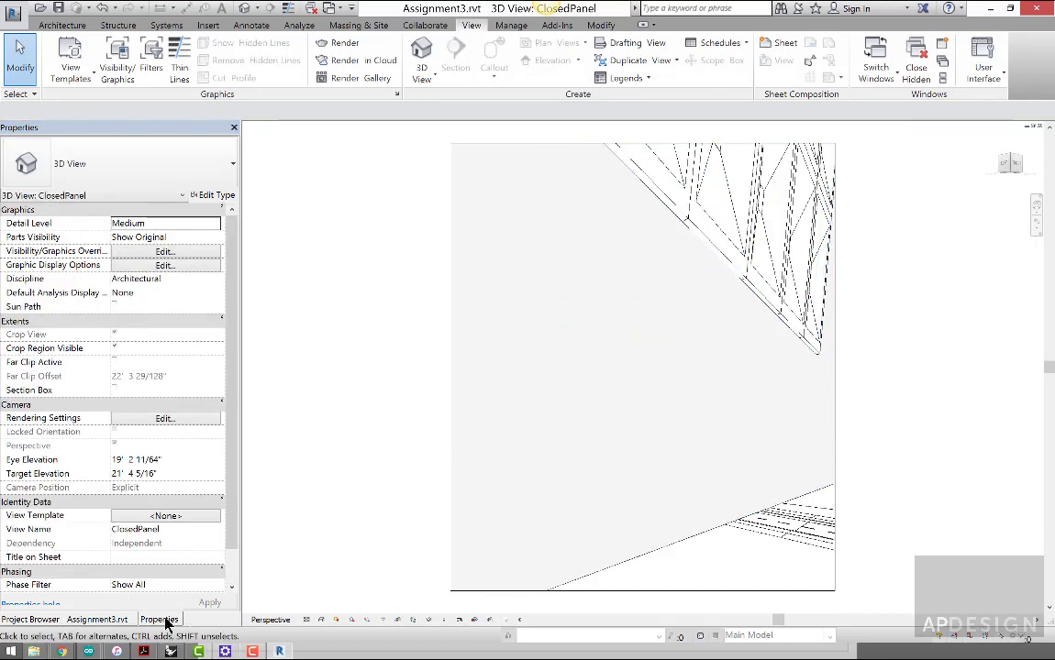
# Step: Set the ClosedPanel camera's target and eye elevations both to 30'
pyautogui.click(158, 473)
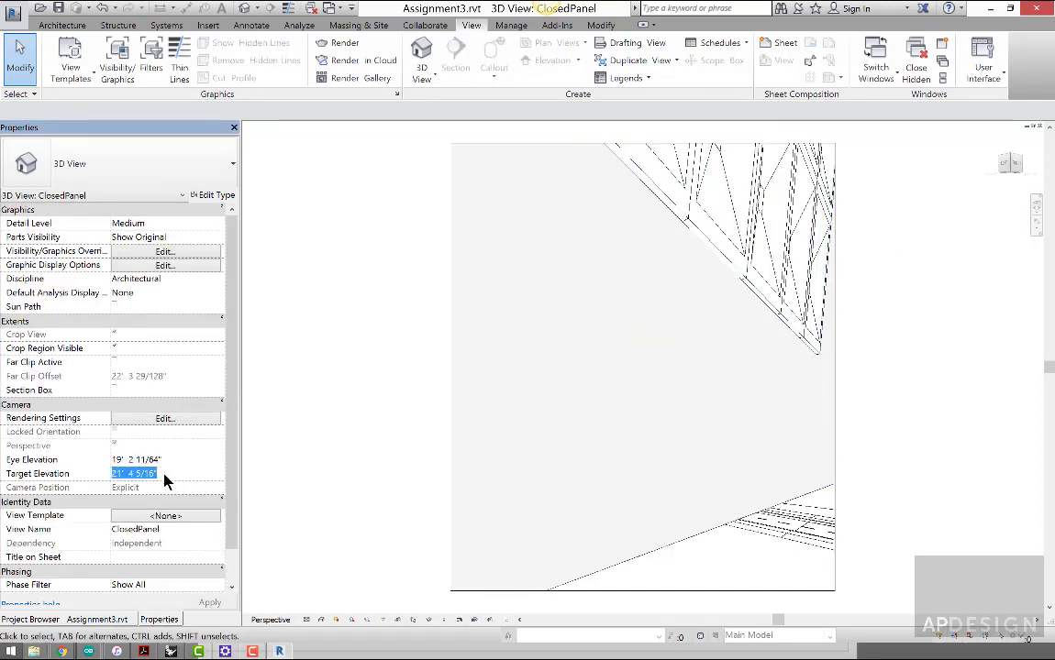
pyautogui.write('30')
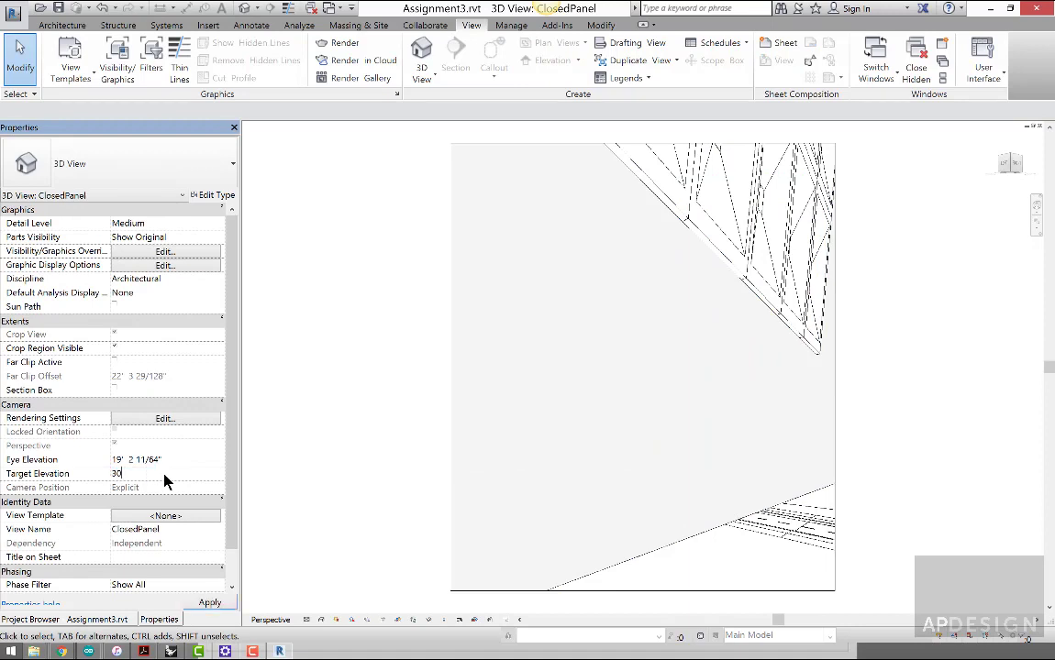
pyautogui.click(173, 461)
pyautogui.write('30')
pyautogui.press('Return')
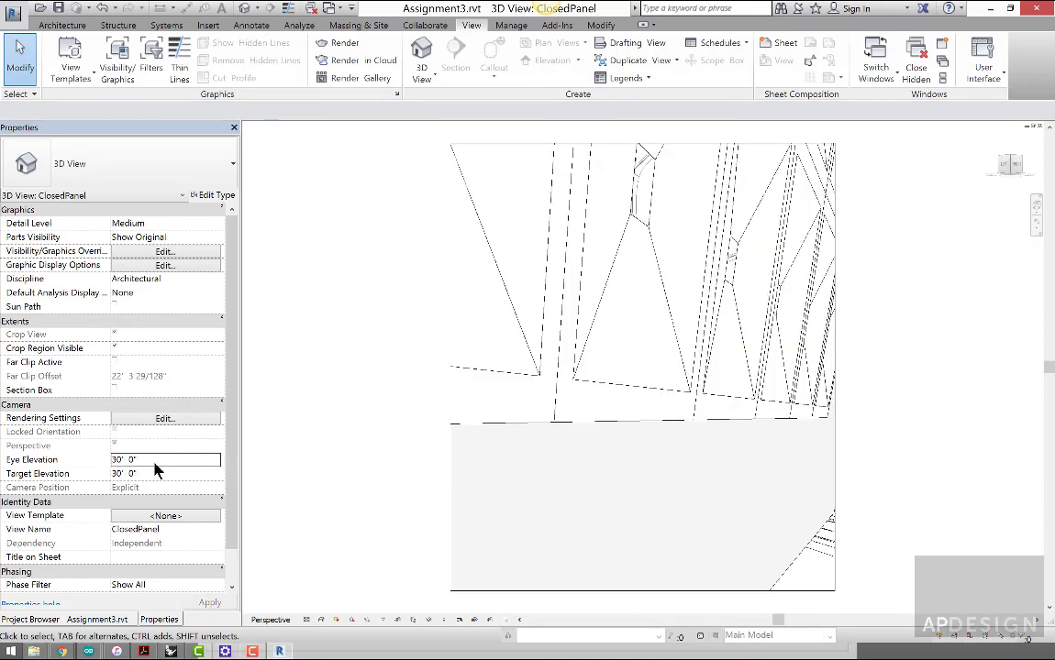
# Step: Raise the ClosedPanel camera by setting both its eye elevation and target elevation to 52'
pyautogui.click(155, 461)
pyautogui.write('45')
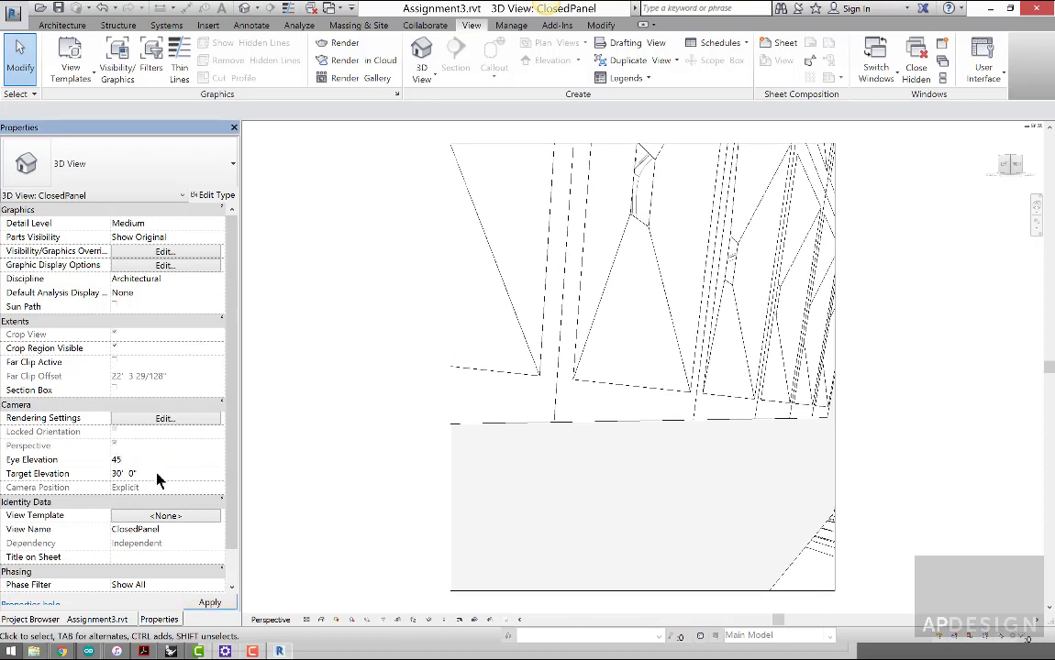
pyautogui.moveTo(137, 459); pyautogui.dragTo(106, 459)
pyautogui.write('52')
pyautogui.click(138, 475)
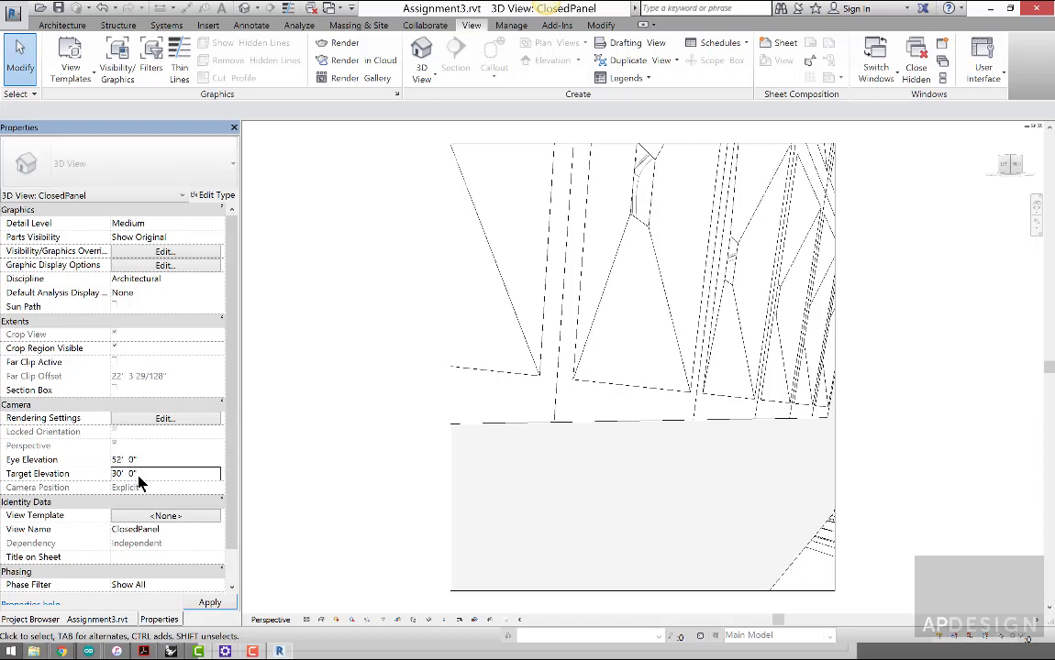
pyautogui.moveTo(140, 474); pyautogui.dragTo(112, 473)
pyautogui.write('25')
pyautogui.click(147, 460)
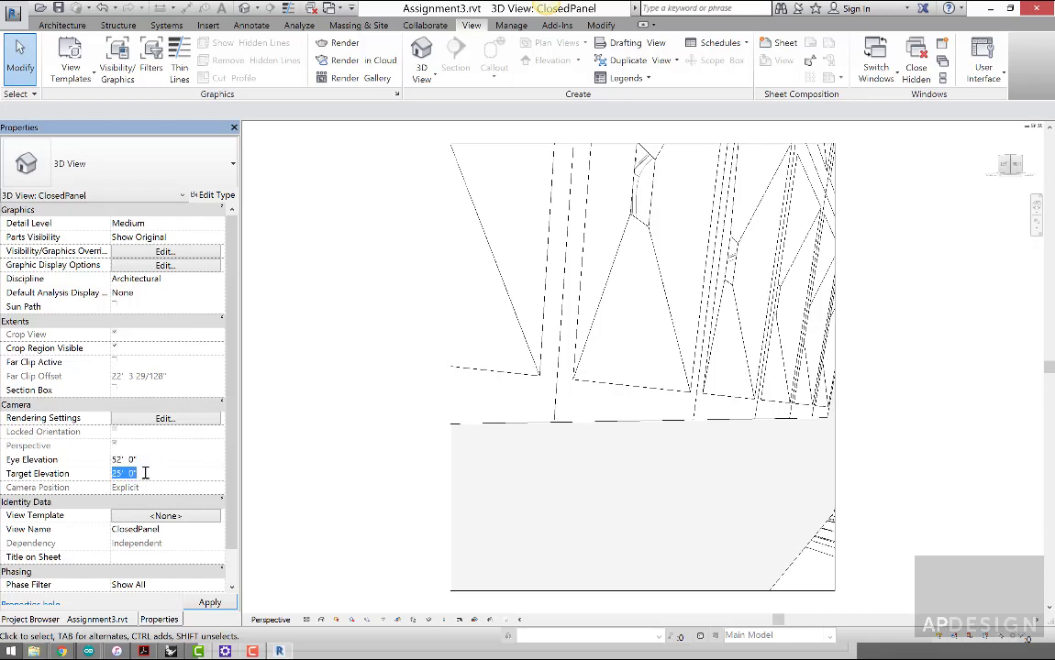
pyautogui.write('5')
pyautogui.click(211, 601)
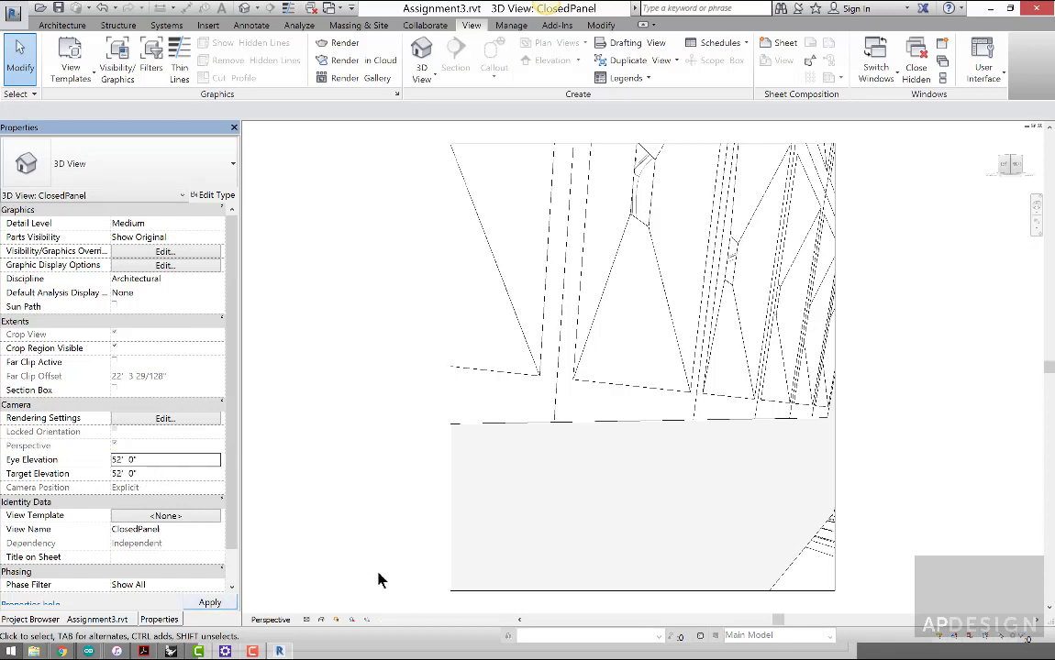
# Step: Pan and orbit the ClosedPanel camera with the Full Navigation Wheel to frame the closed panels obliquely from below, and turn on shadows
pyautogui.click(1035, 204)
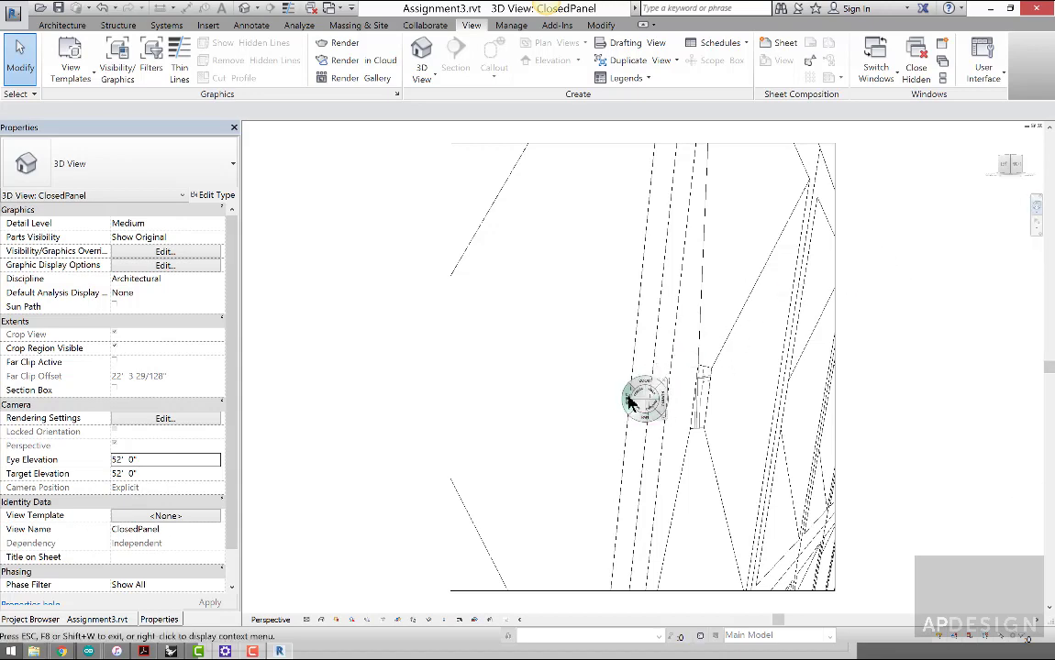
pyautogui.moveTo(639, 394); pyautogui.dragTo(706, 412)
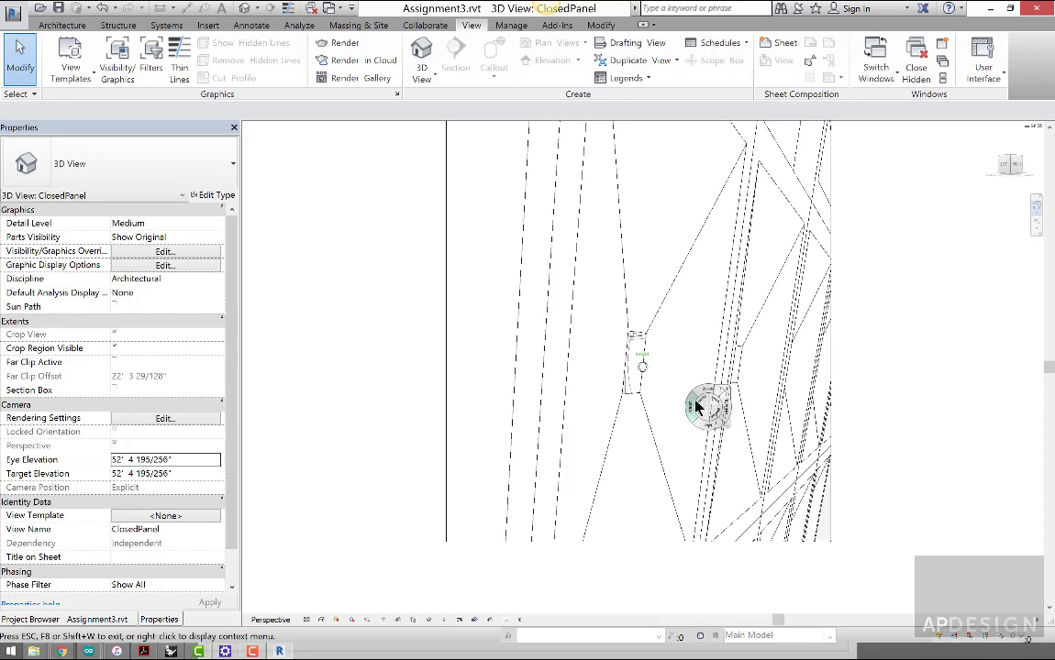
pyautogui.moveTo(706, 404)
pyautogui.mouseDown()
pyautogui.moveTo(682, 428)
pyautogui.moveTo(643, 427)
pyautogui.moveTo(653, 354)
pyautogui.moveTo(661, 404)
pyautogui.moveTo(664, 379)
pyautogui.moveTo(668, 397)
pyautogui.moveTo(693, 393)
pyautogui.mouseUp()
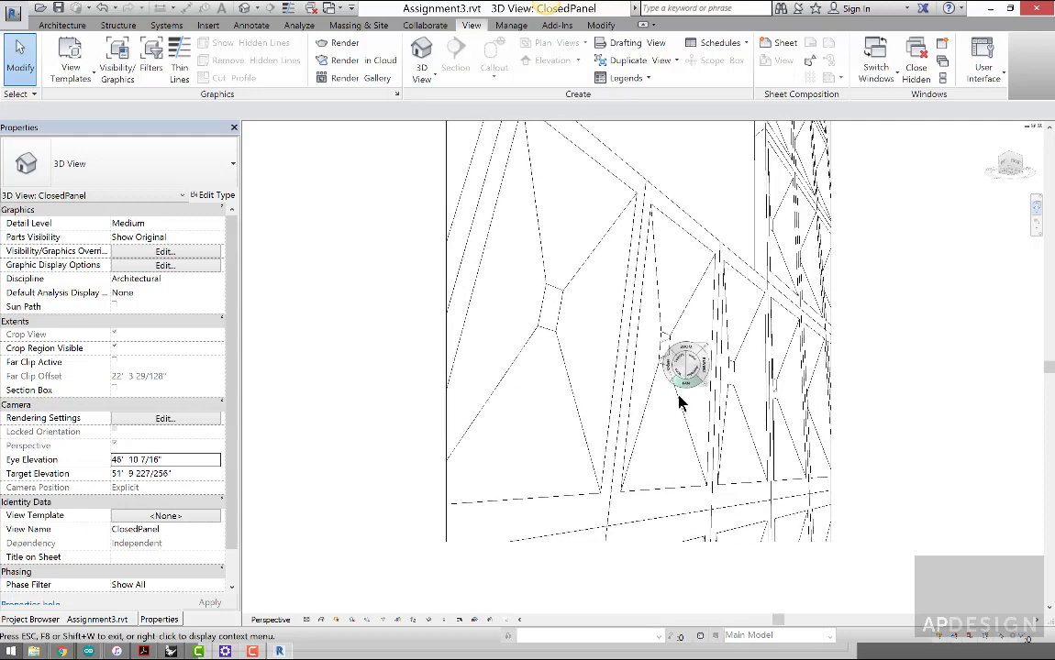
pyautogui.click(353, 620)
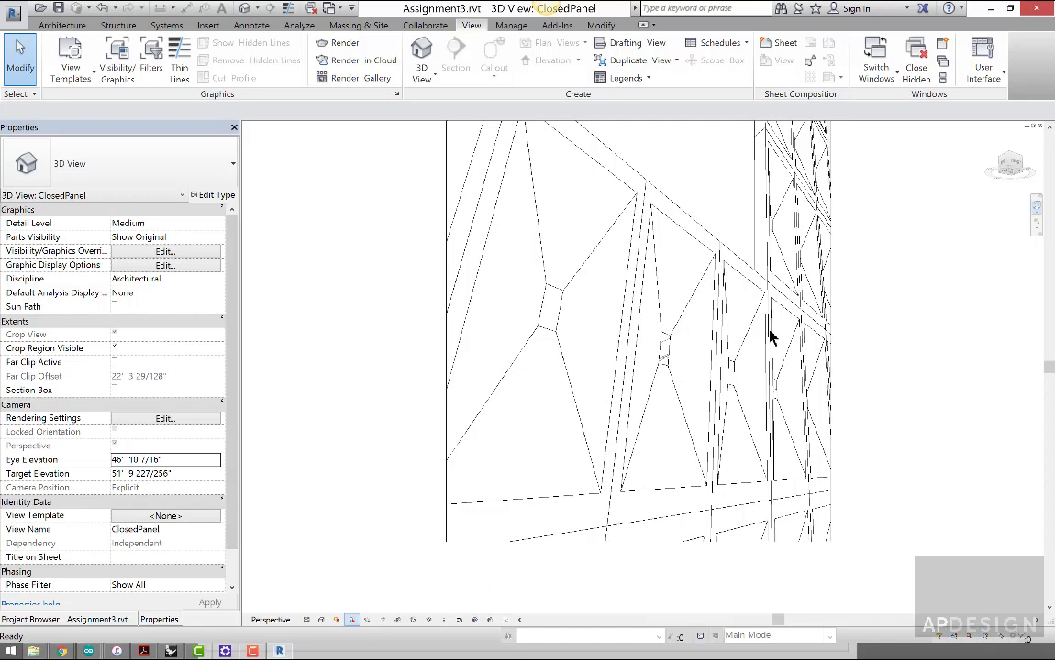
pyautogui.press('Escape')
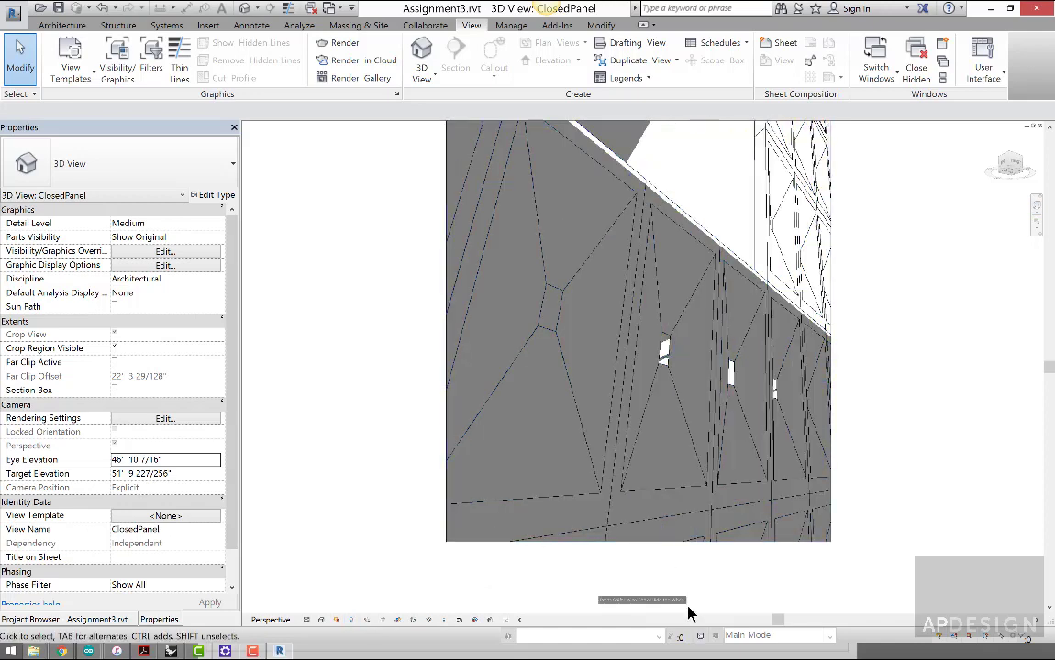